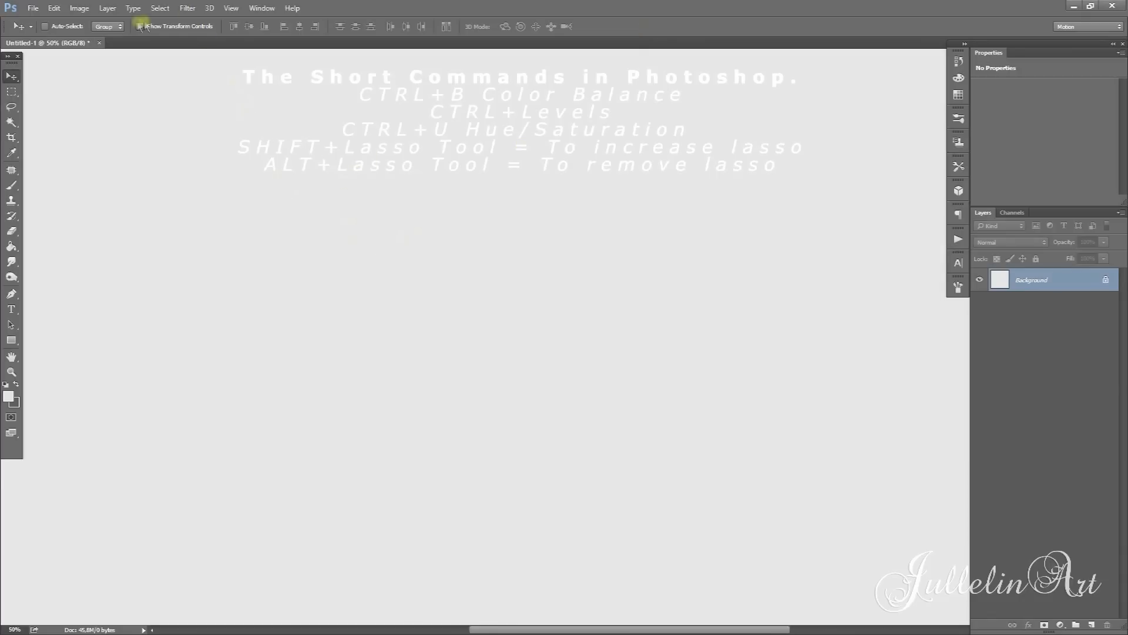
# - Create a new empty layer above the background, keeping the default layer settings
pyautogui.click(108, 7)
pyautogui.moveTo(135, 23)
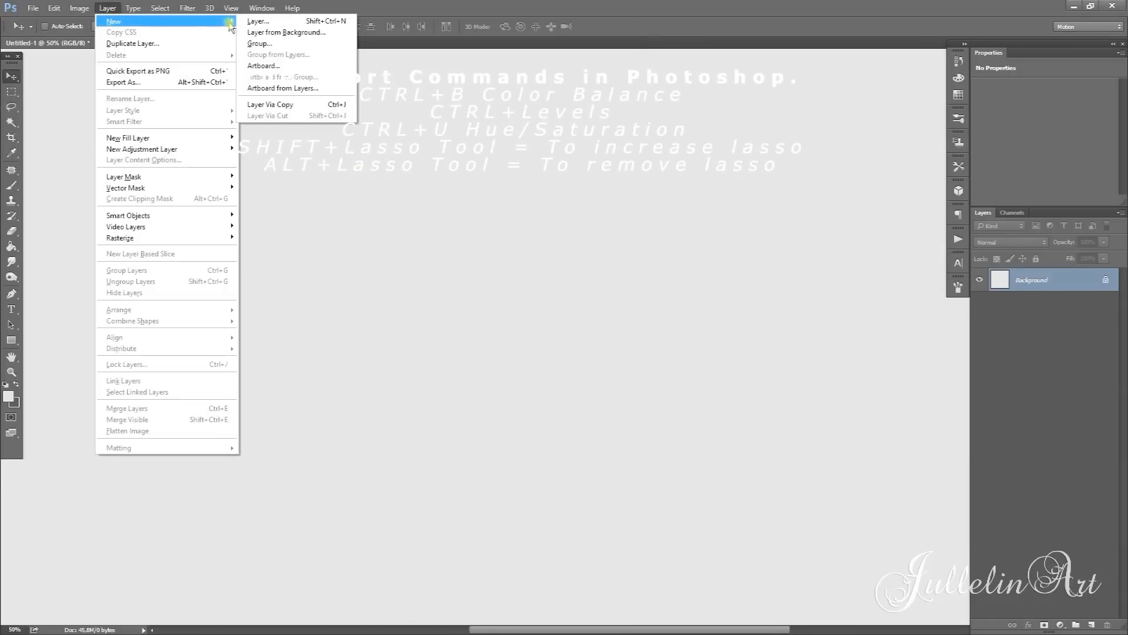
pyautogui.click(281, 24)
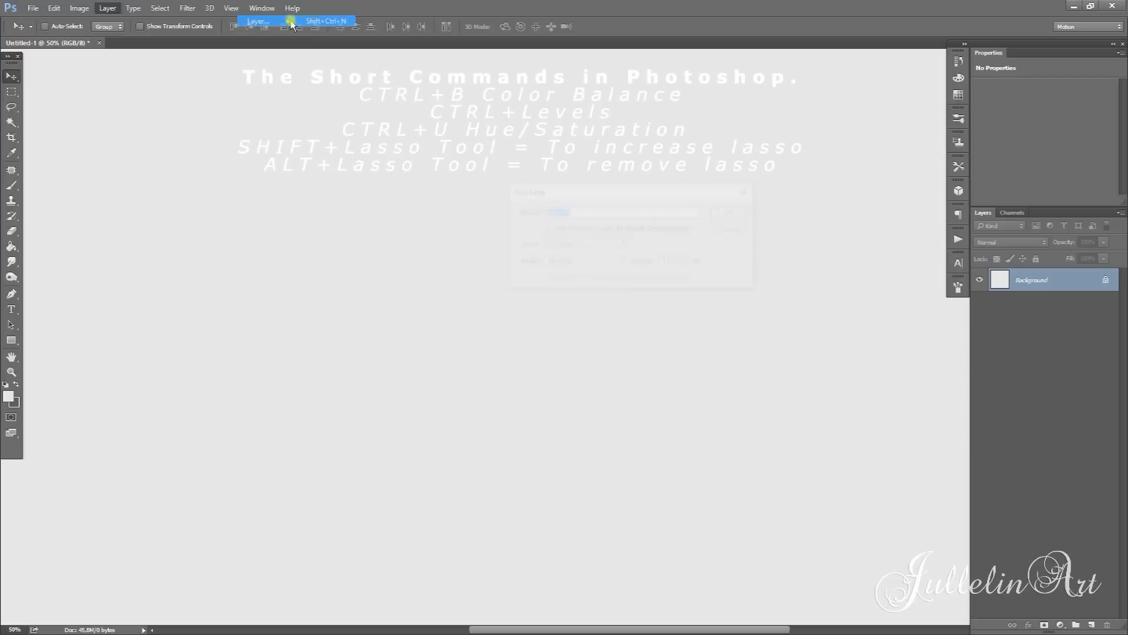
pyautogui.click(739, 213)
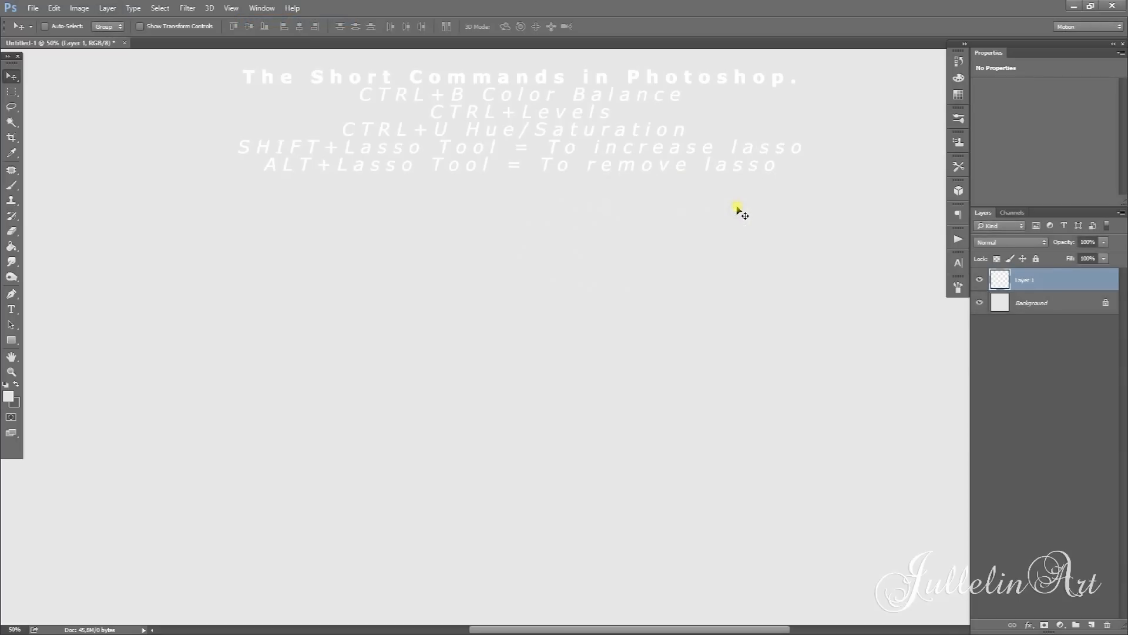
# - Draw a wide filled rectangle in dark grey 4b4b4b across the middle of the canvas and lock the layer's transparent pixels
pyautogui.click(8, 398)
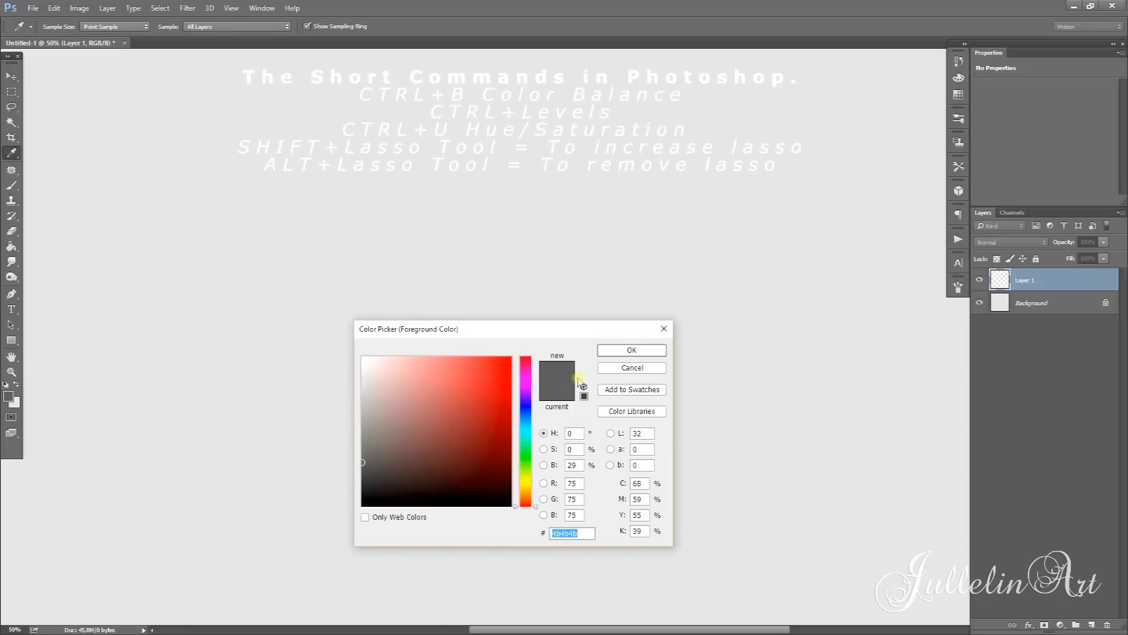
pyautogui.click(632, 350)
pyautogui.press('v')
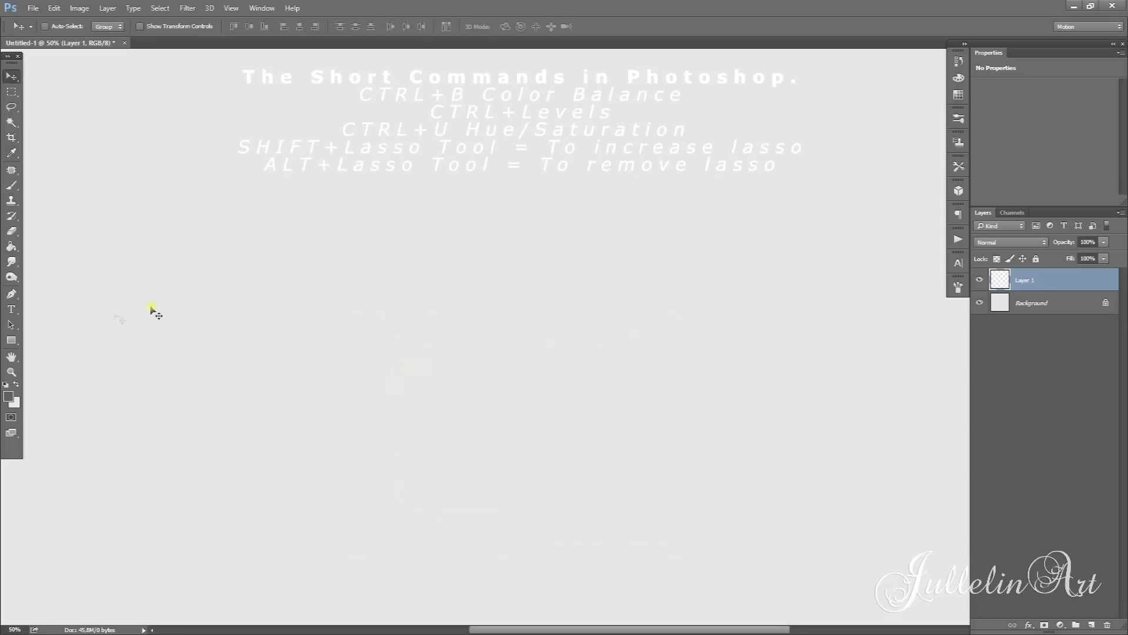
pyautogui.click(11, 341)
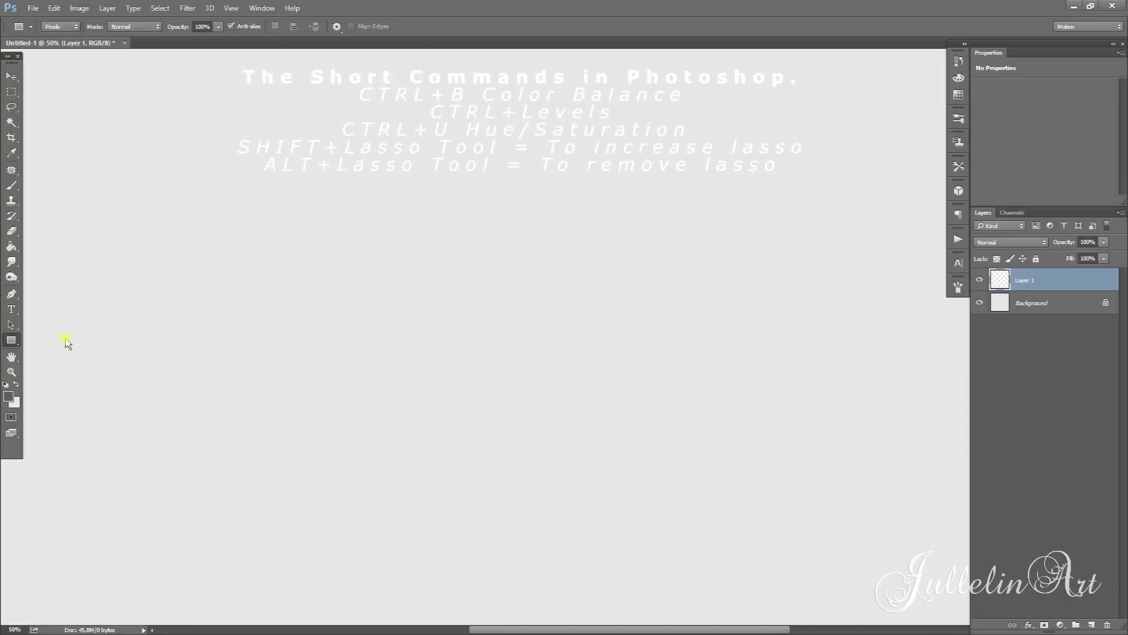
pyautogui.rightClick(11, 340)
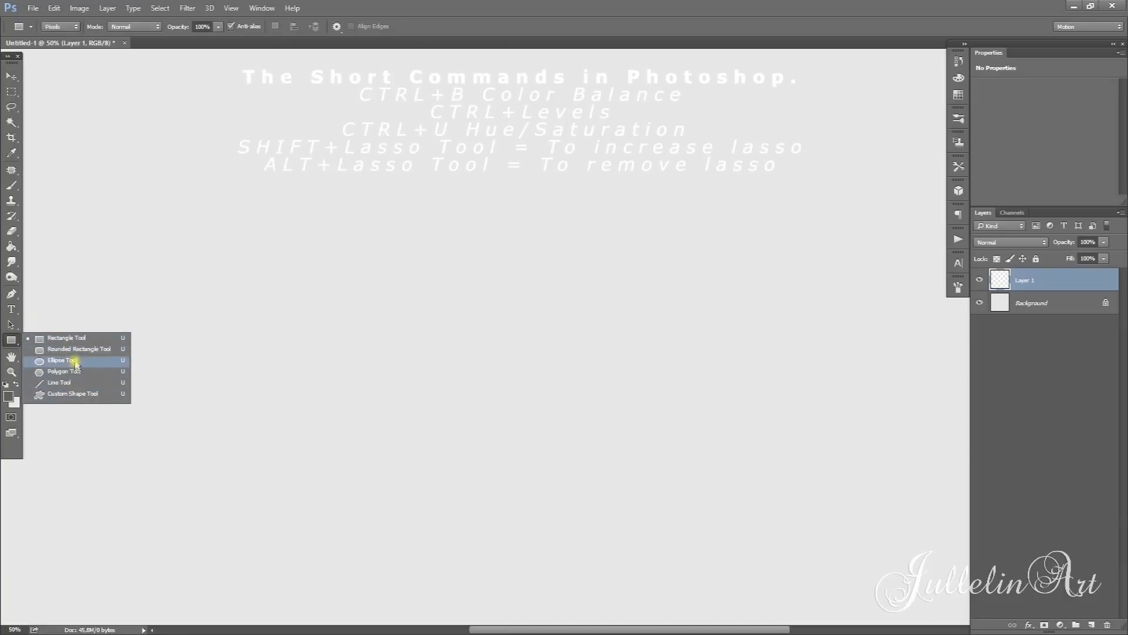
pyautogui.click(76, 339)
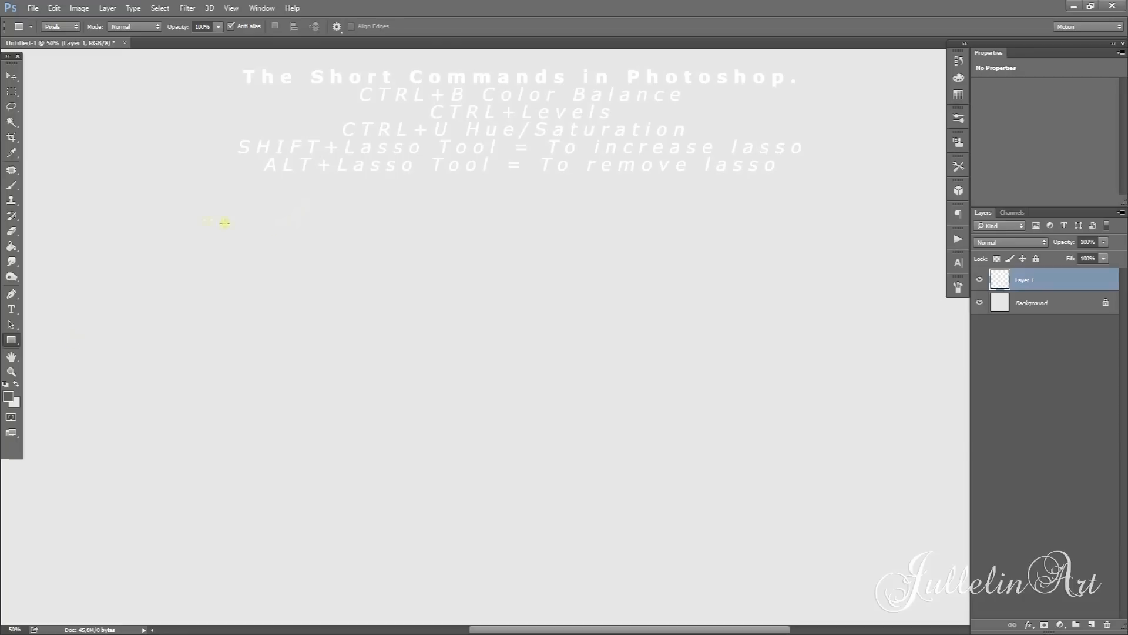
pyautogui.moveTo(159, 192); pyautogui.dragTo(820, 492)
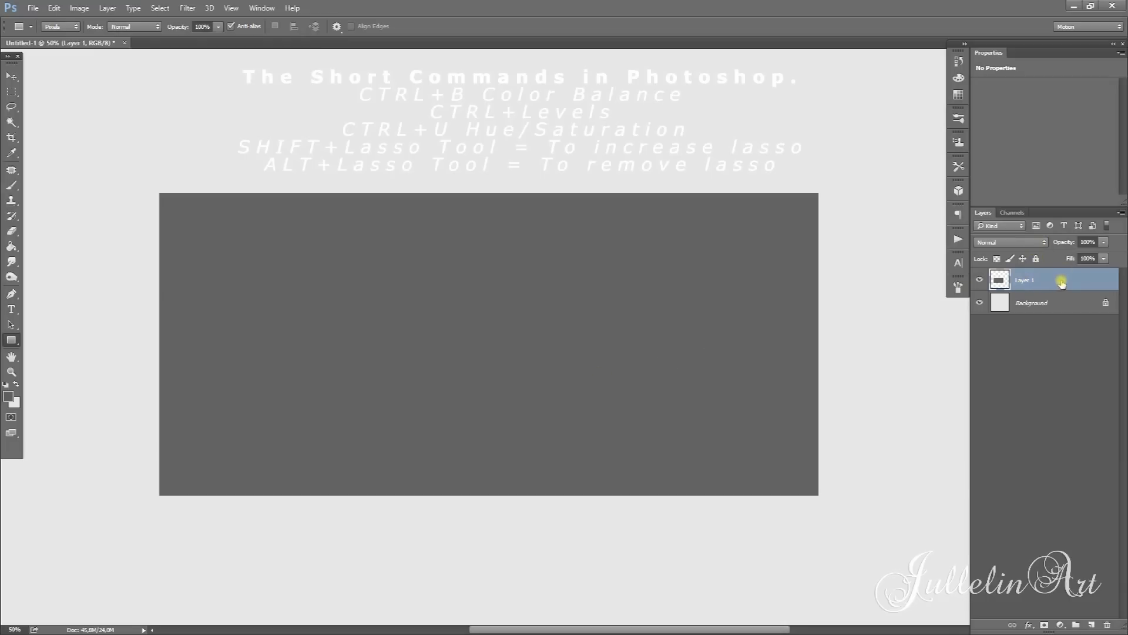
pyautogui.click(998, 260)
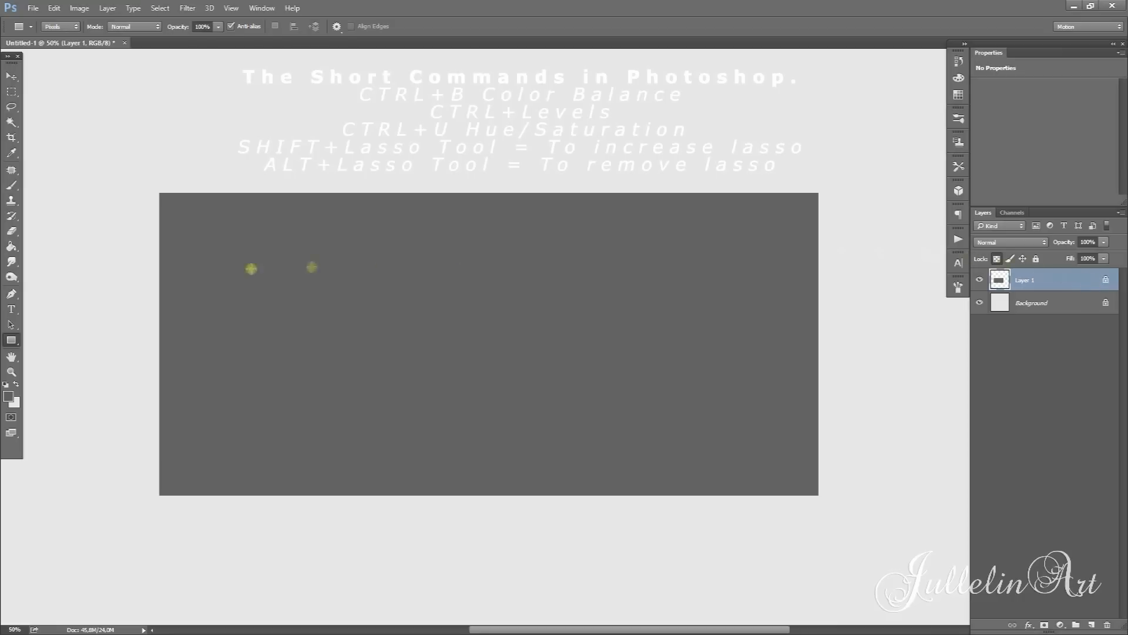
# - Try two curved brush strokes in light grey 959595 running off the rectangle's upper edge, and undo both strokes
pyautogui.click(16, 384)
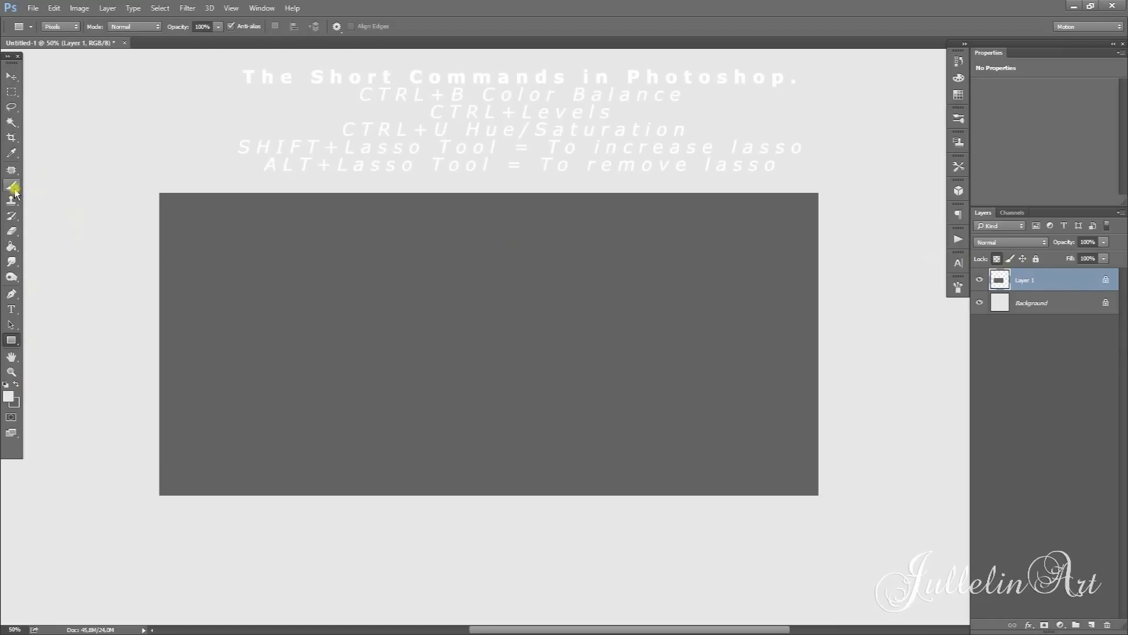
pyautogui.click(10, 394)
pyautogui.click(341, 429)
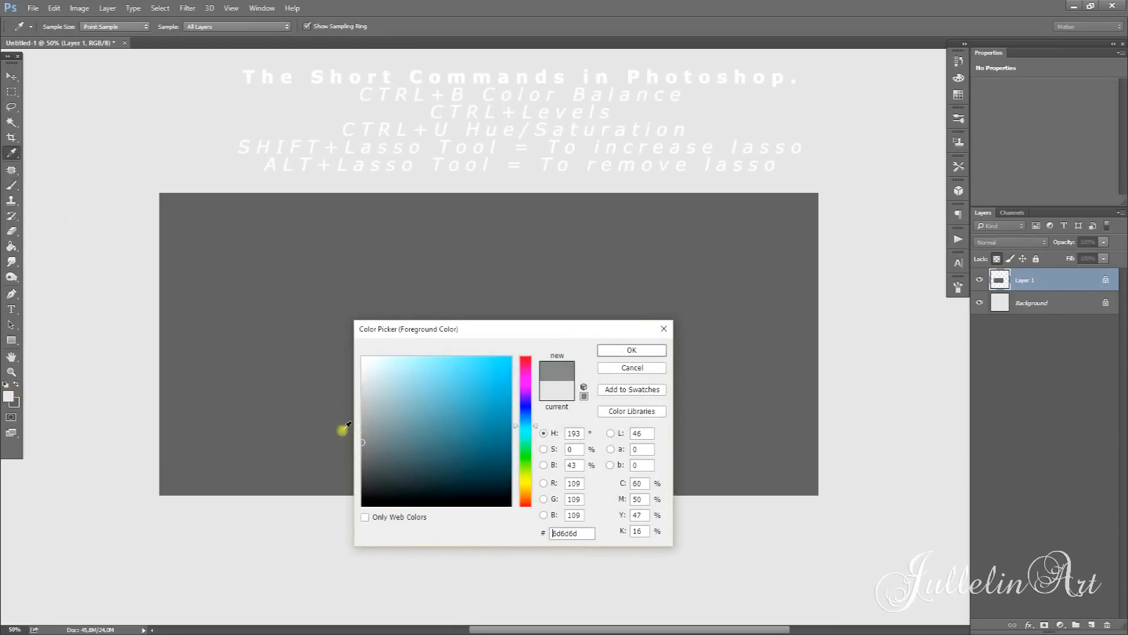
pyautogui.click(633, 349)
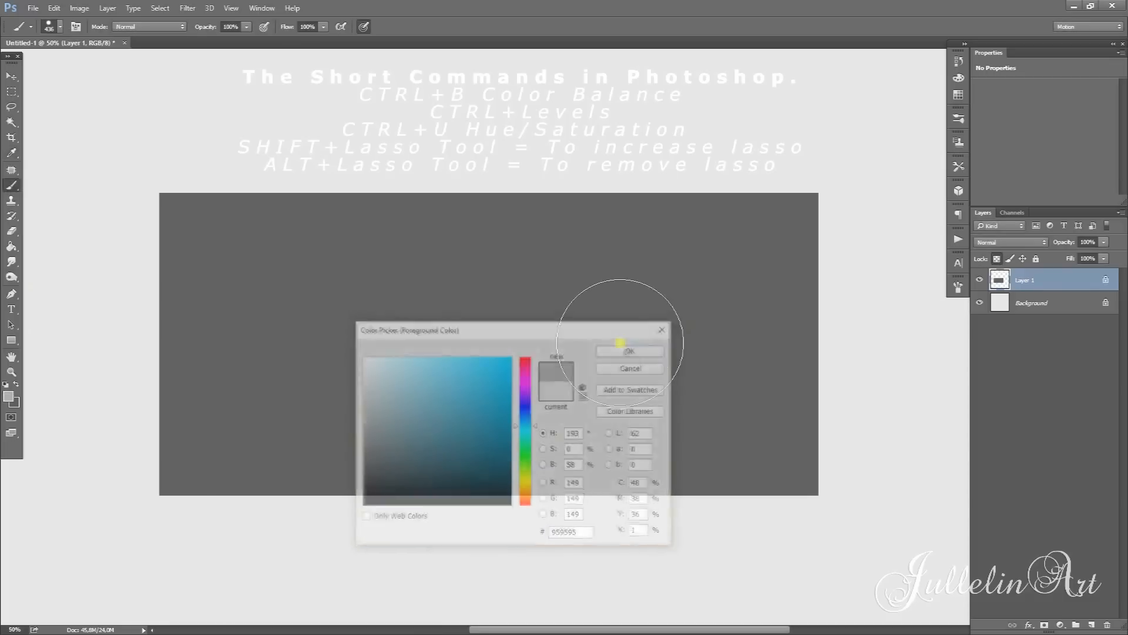
pyautogui.rightClick(472, 356)
pyautogui.moveTo(553, 331); pyautogui.dragTo(542, 324)
pyautogui.moveTo(380, 363); pyautogui.dragTo(830, 38)
pyautogui.moveTo(459, 369)
pyautogui.mouseDown()
pyautogui.moveTo(486, 341)
pyautogui.moveTo(1022, 109)
pyautogui.mouseUp()
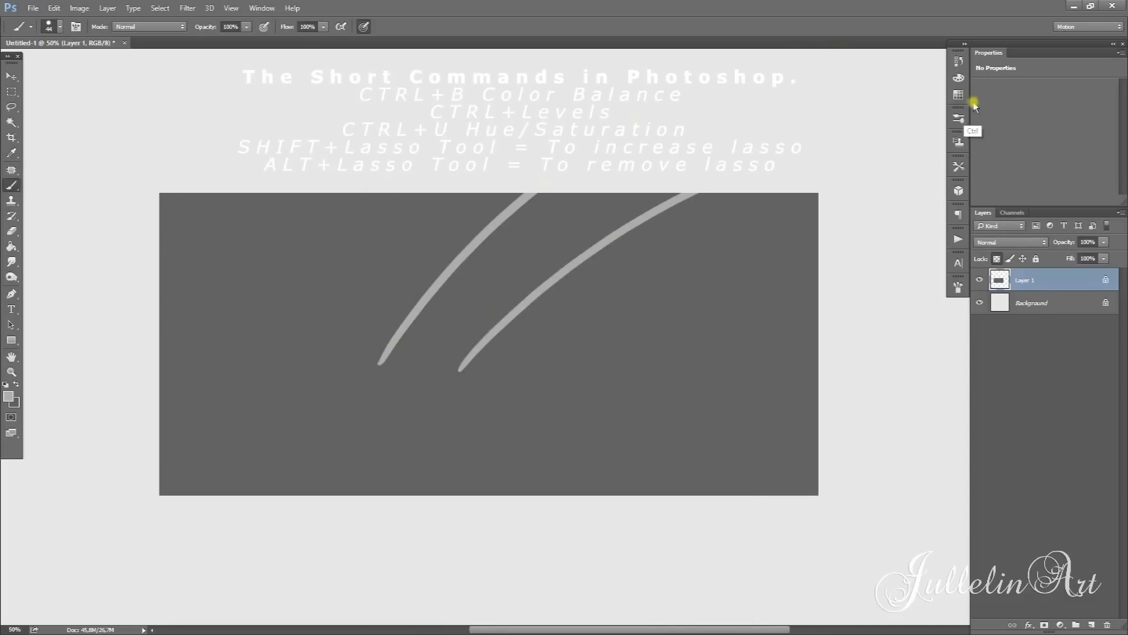
pyautogui.hotkey('ctrl', 'alt', 'z')
pyautogui.hotkey('ctrl', 'alt', 'z')
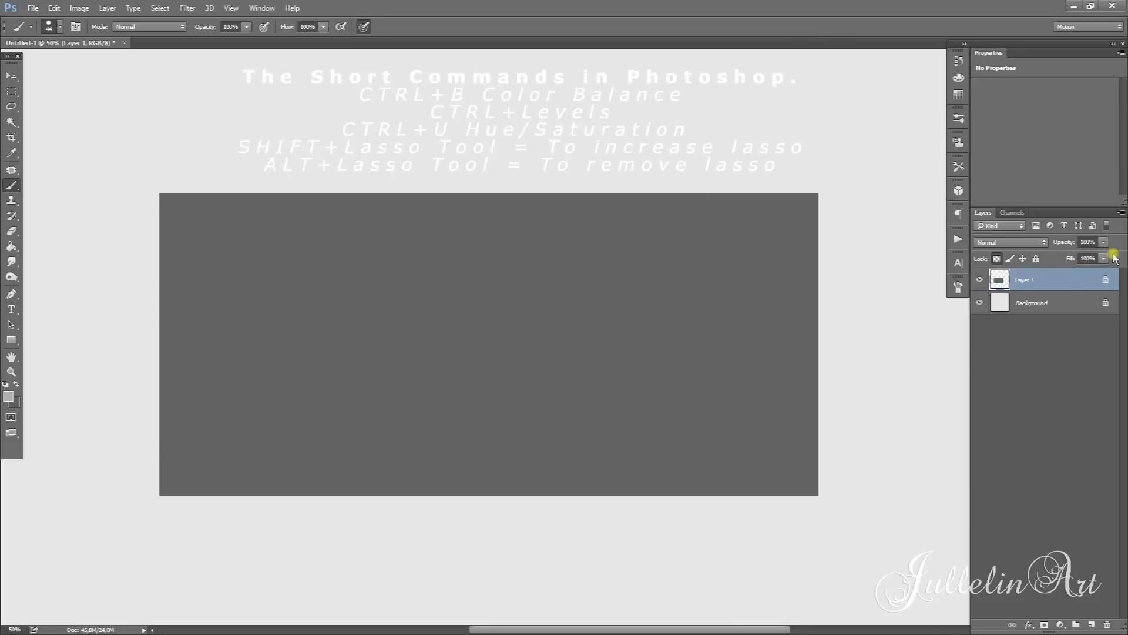
# - Apply a lighter grey linear gradient fading to transparent from the rectangle's left edge to about three quarters of its width
pyautogui.click(9, 396)
pyautogui.click(351, 434)
pyautogui.click(650, 352)
pyautogui.click(16, 250)
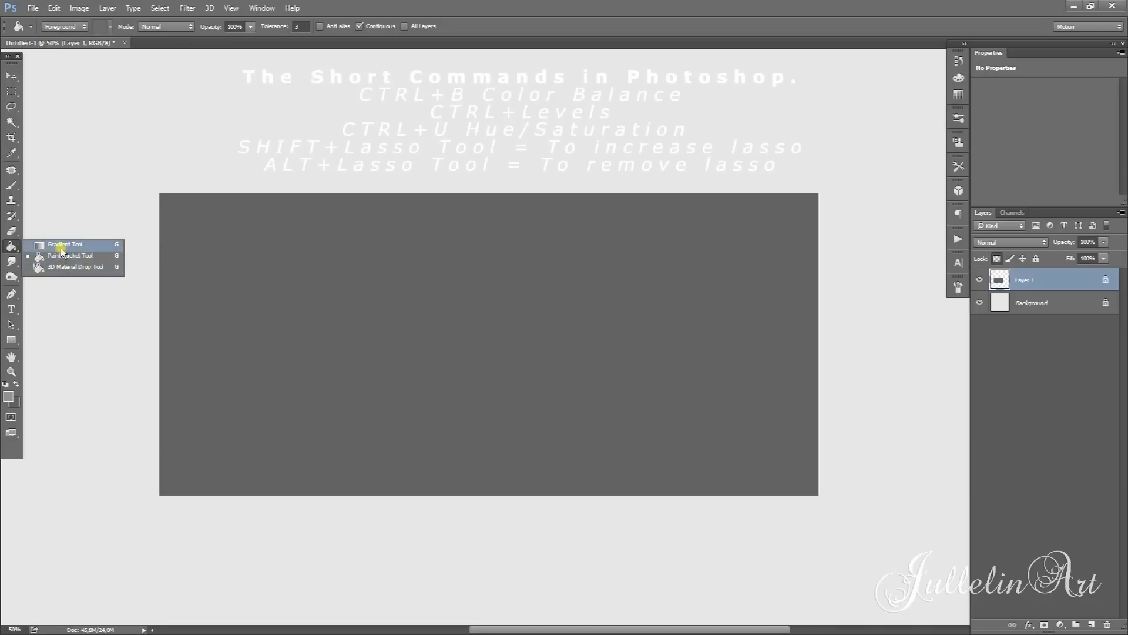
pyautogui.click(83, 249)
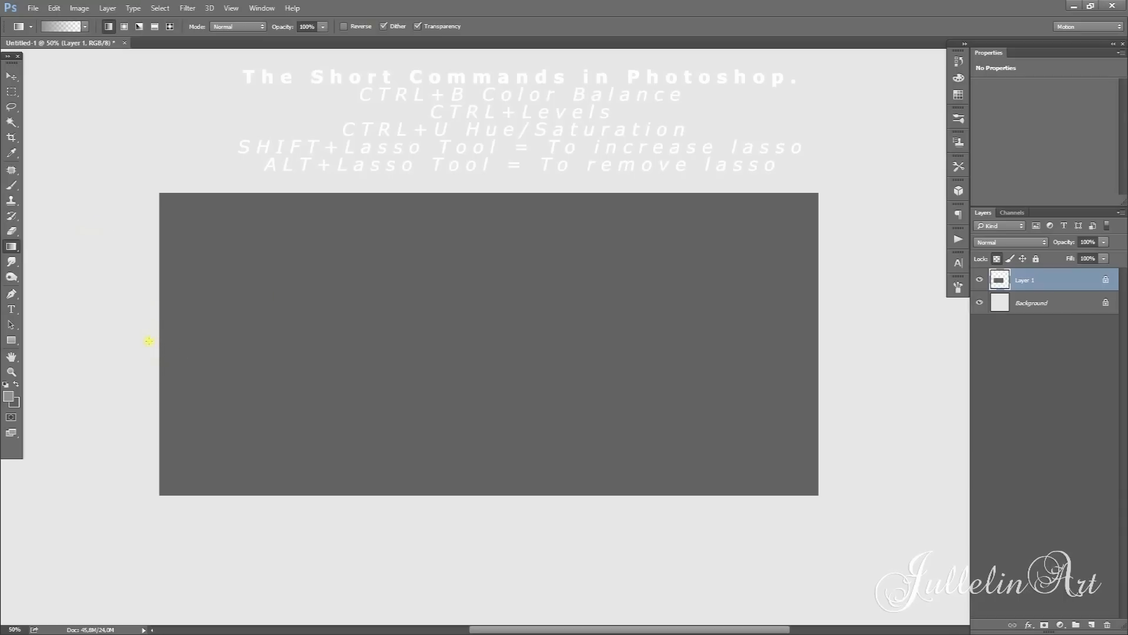
pyautogui.moveTo(147, 341); pyautogui.dragTo(666, 338)
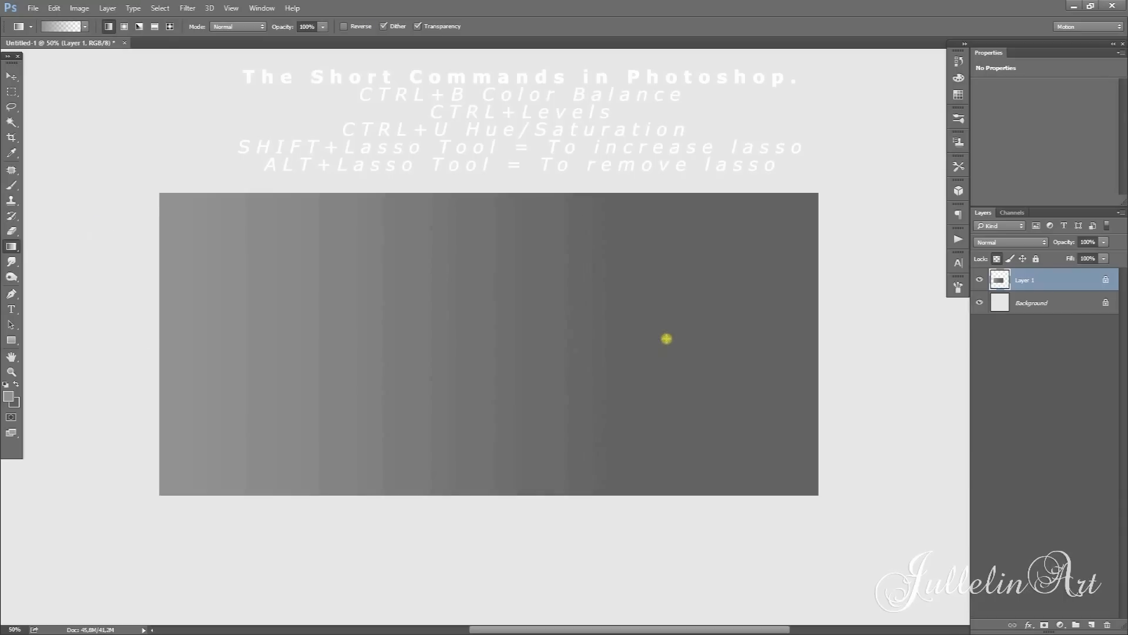
# - Select a narrow vertical strip near the rectangle's left end, tint it pink with Color Balance levels +46, -63 and -28, and deselect it
pyautogui.click(12, 92)
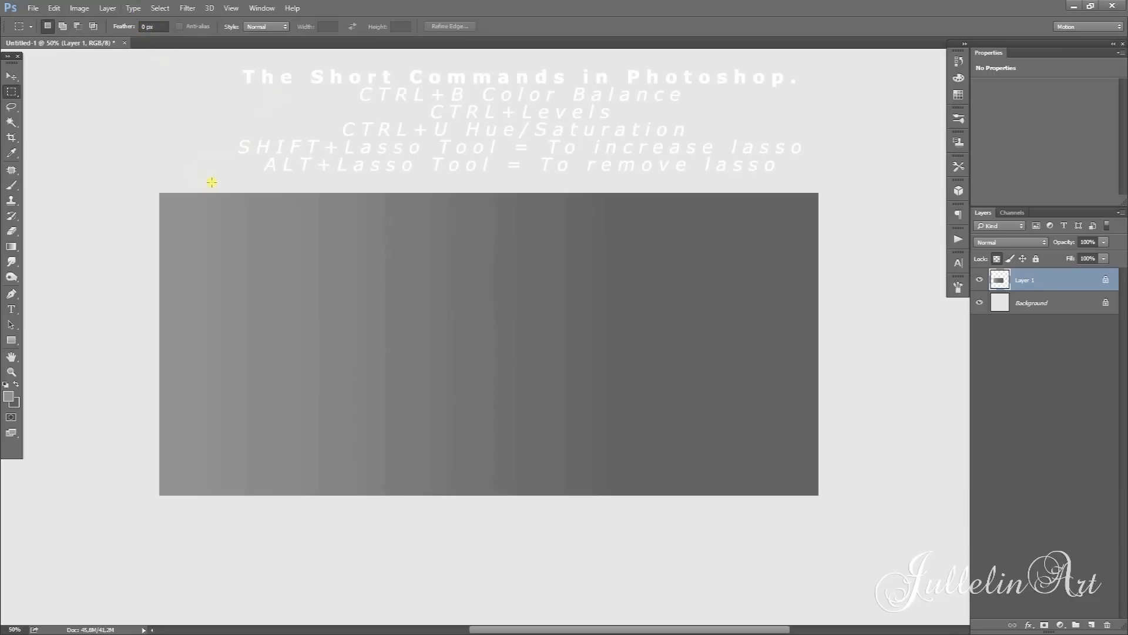
pyautogui.moveTo(190, 169); pyautogui.dragTo(244, 526)
pyautogui.hotkey('ctrl', 'b')
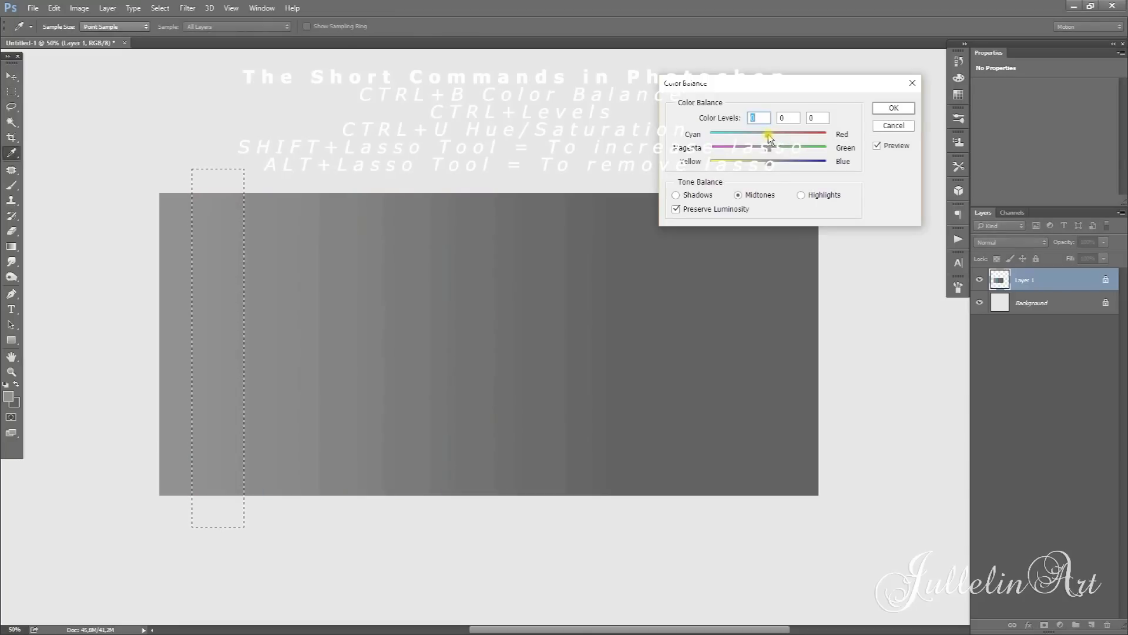
pyautogui.moveTo(770, 136); pyautogui.dragTo(828, 137)
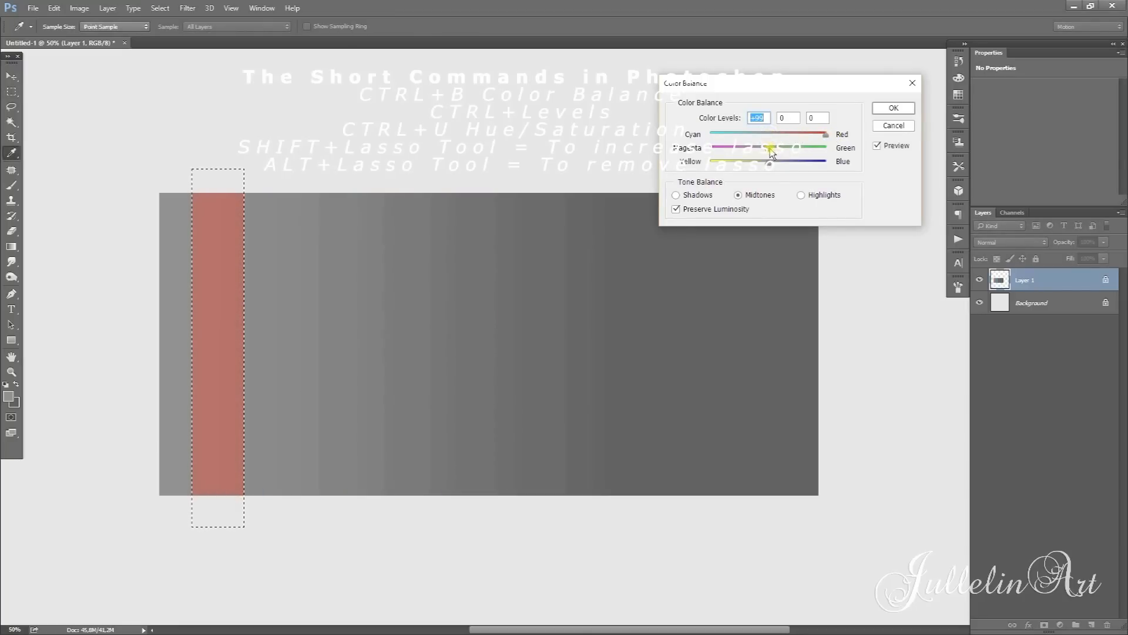
pyautogui.moveTo(765, 151); pyautogui.dragTo(753, 179)
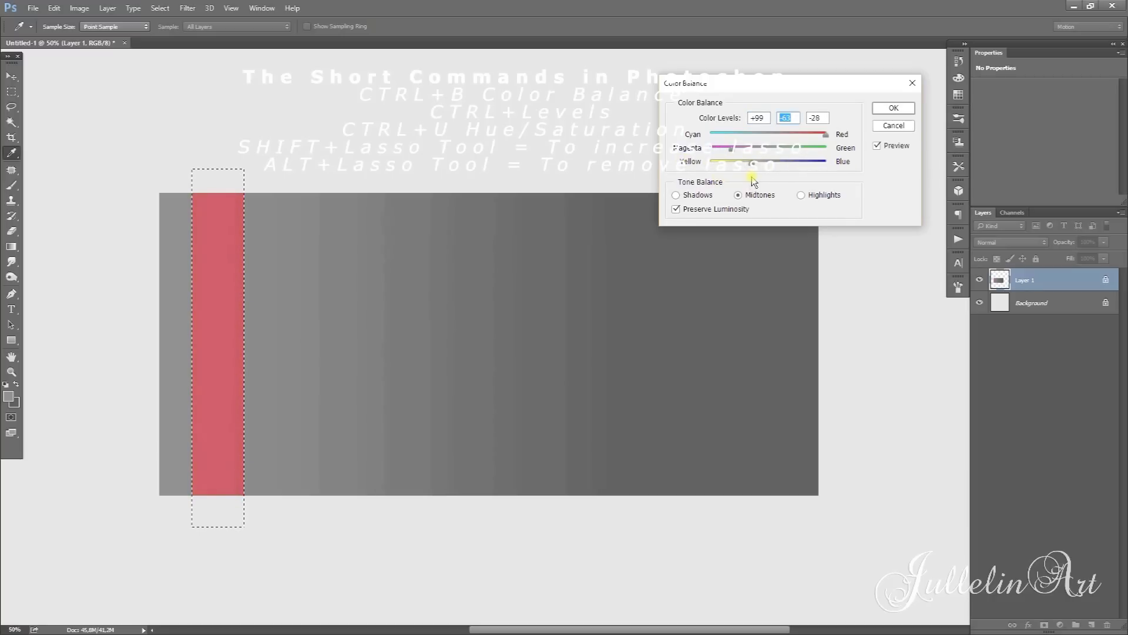
pyautogui.moveTo(825, 134); pyautogui.dragTo(798, 152)
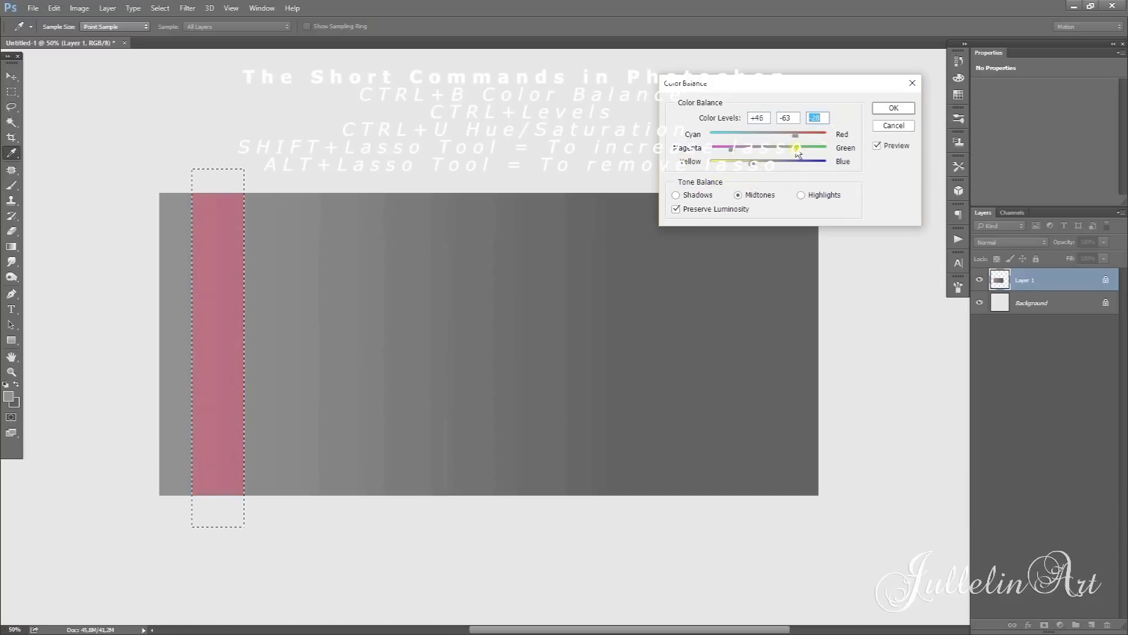
pyautogui.click(893, 108)
pyautogui.press('m')
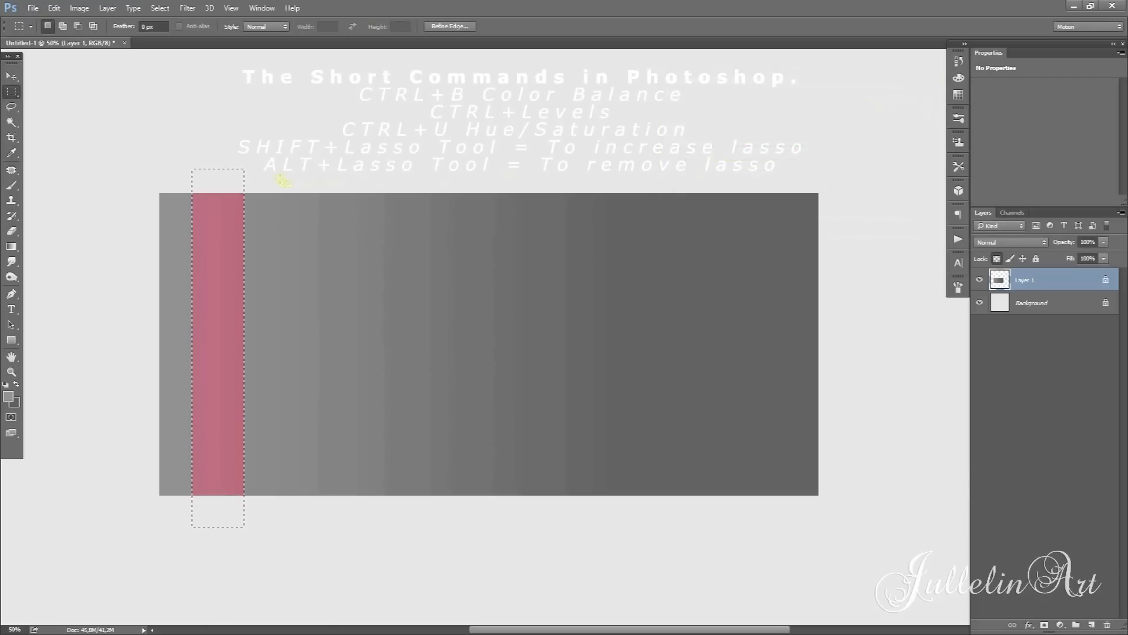
pyautogui.hotkey('ctrl', 'd')
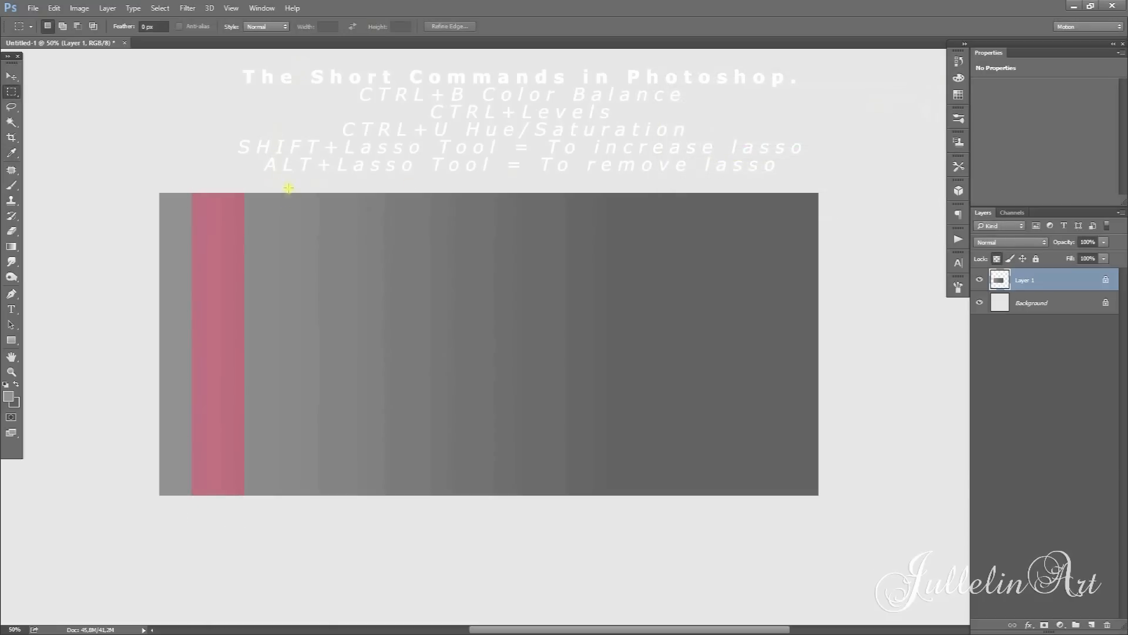
# - Select a second vertical strip to the right of the pink stripe, tint it blue with Color Balance, and deselect it
pyautogui.moveTo(264, 187); pyautogui.dragTo(321, 533)
pyautogui.hotkey('ctrl', 'b')
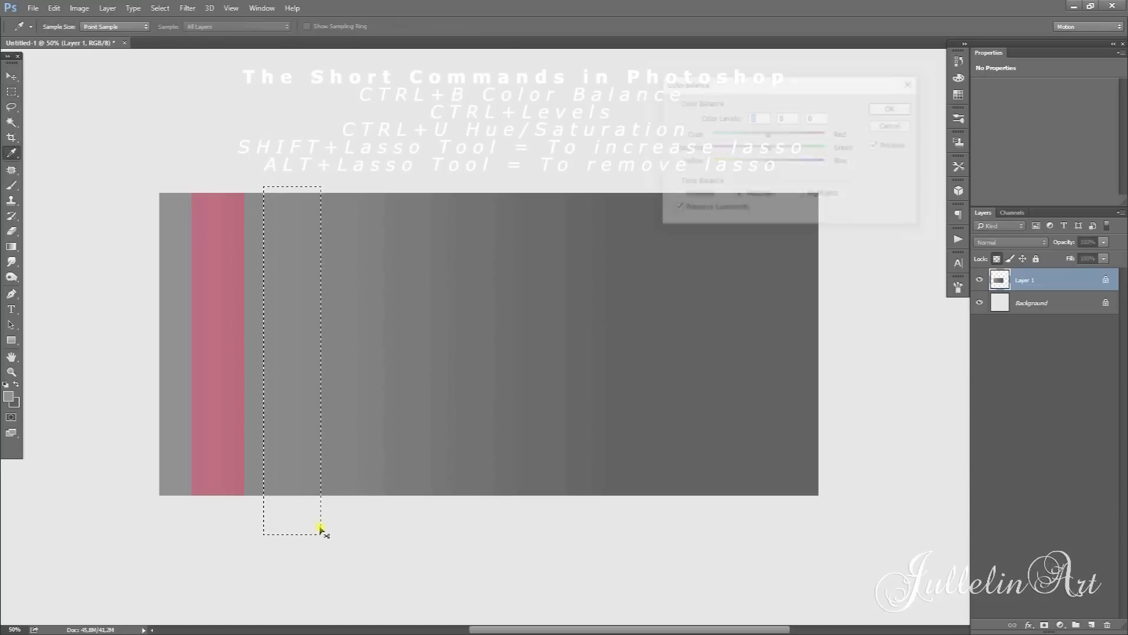
pyautogui.moveTo(770, 147); pyautogui.dragTo(824, 167)
pyautogui.click(893, 107)
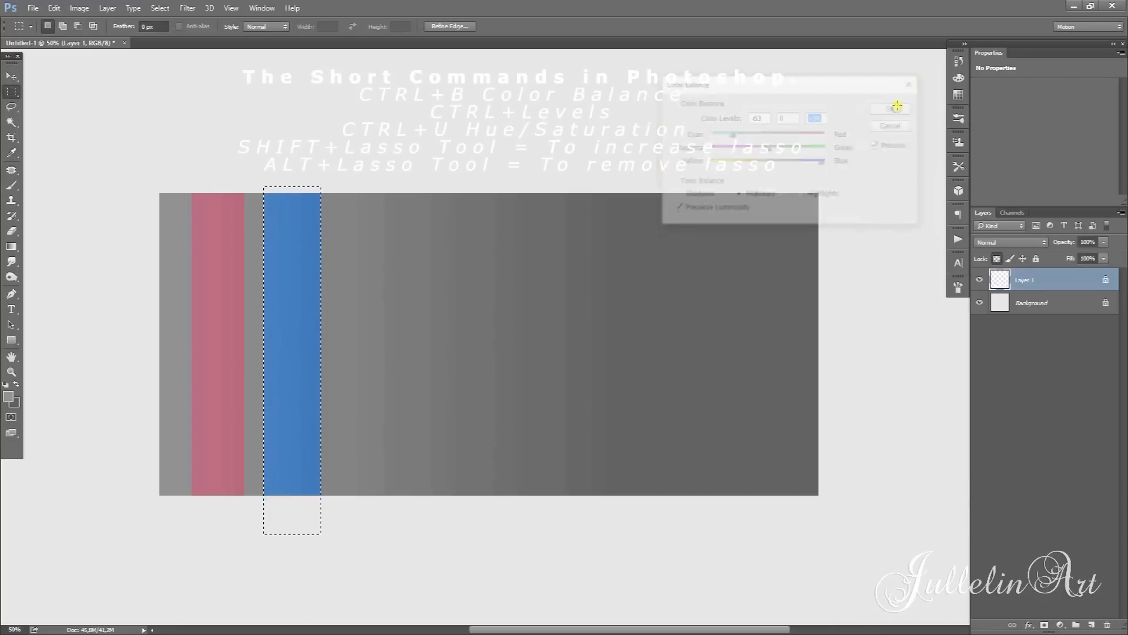
pyautogui.click(345, 177)
# - Select a third vertical strip to the right of the blue stripe and tint it green with Color Balance
pyautogui.moveTo(349, 177); pyautogui.dragTo(407, 524)
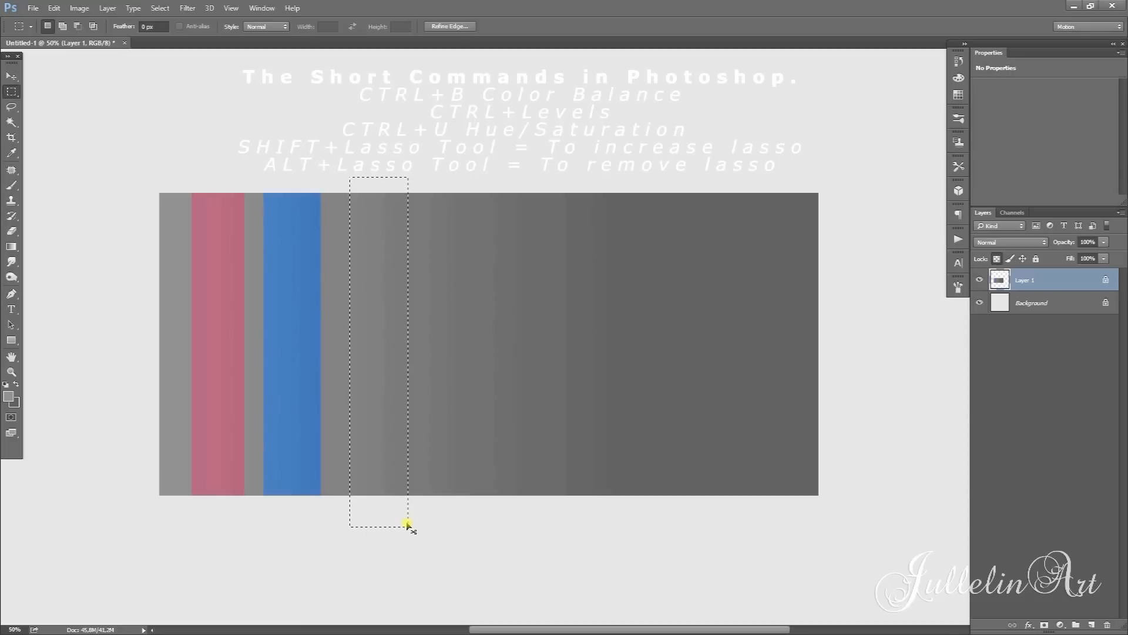
pyautogui.hotkey('ctrl', 'b')
pyautogui.moveTo(771, 140); pyautogui.dragTo(753, 177)
pyautogui.click(894, 107)
# - Tint a fourth vertical strip, right of the green stripe, purple with Color Balance at Cyan-Red -38 and Magenta-Green -84, and deselect it
pyautogui.moveTo(442, 175); pyautogui.dragTo(494, 522)
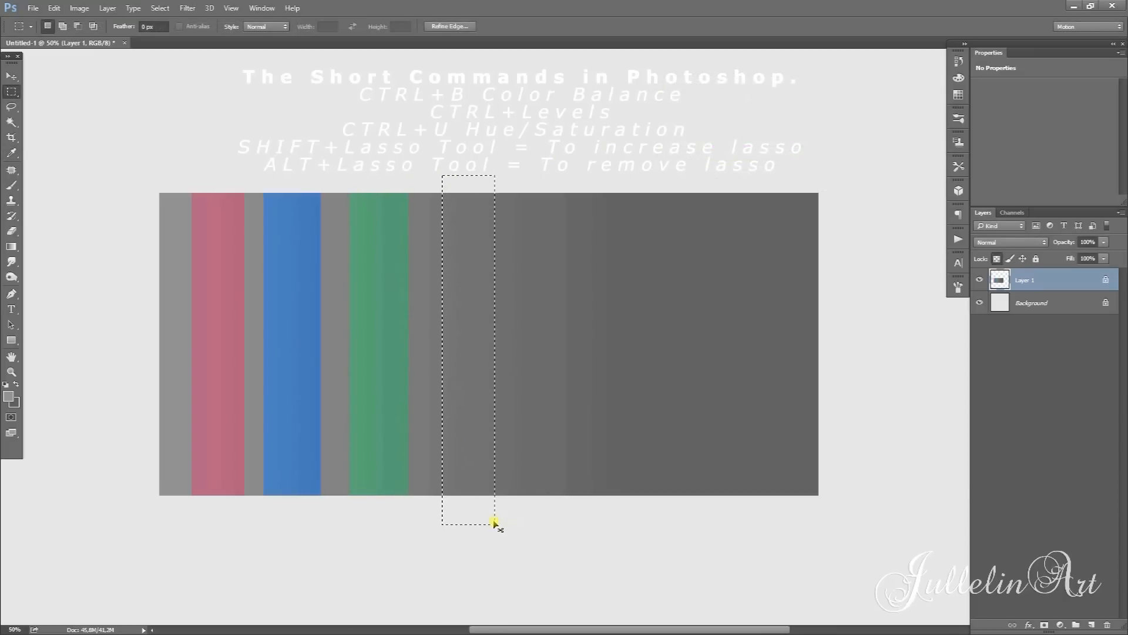
pyautogui.hotkey('ctrl', 'b')
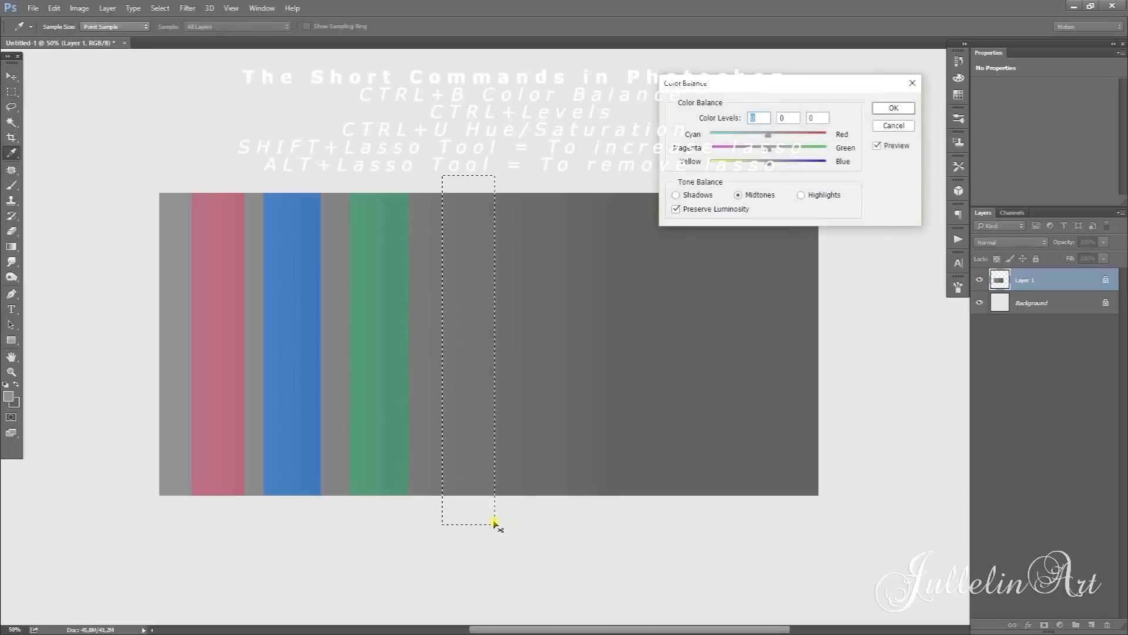
pyautogui.moveTo(769, 135); pyautogui.dragTo(761, 182)
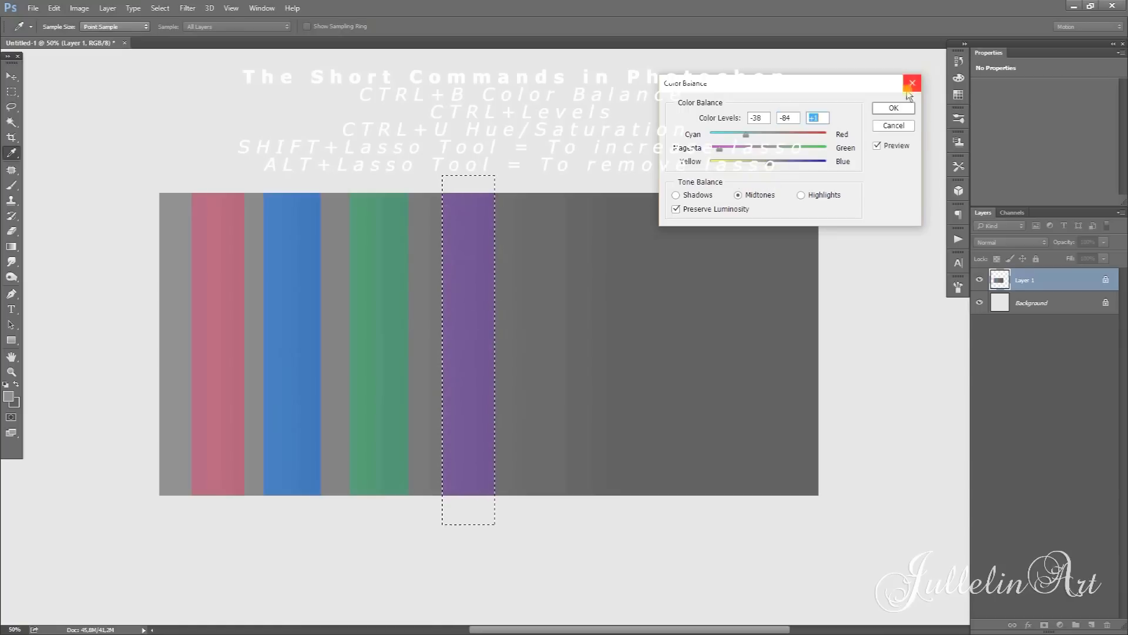
pyautogui.click(889, 108)
pyautogui.click(711, 162)
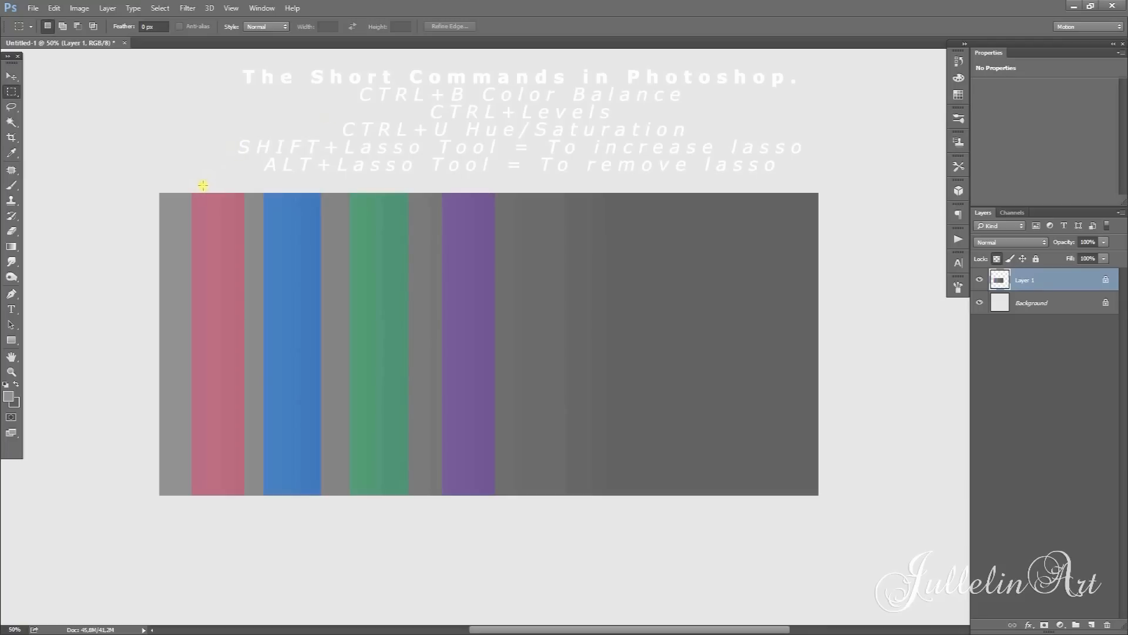
# - Select a narrower strip inside the pink stripe, darken its midtones with Levels, and deselect it
pyautogui.moveTo(204, 184); pyautogui.dragTo(233, 517)
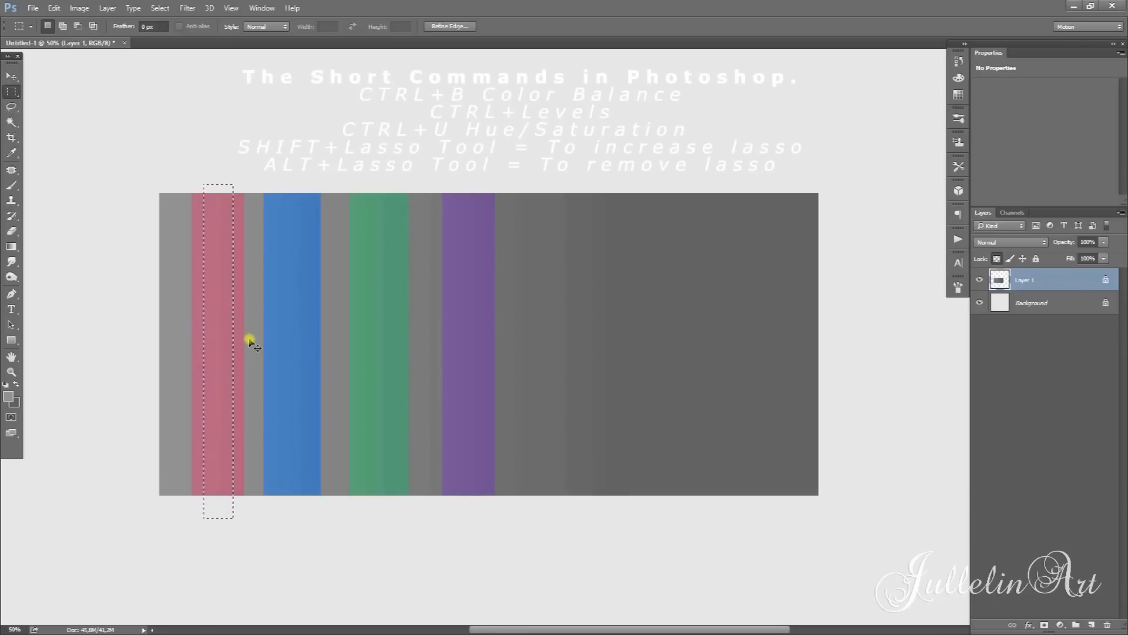
pyautogui.hotkey('ctrl', 'l')
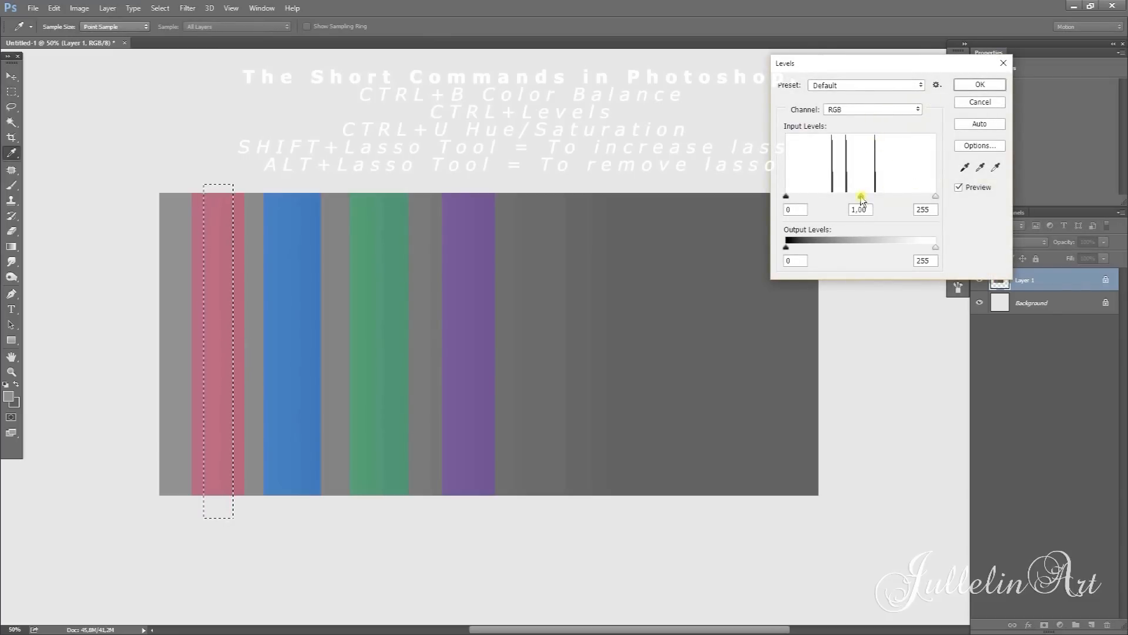
pyautogui.moveTo(861, 200); pyautogui.dragTo(859, 224)
pyautogui.moveTo(788, 197); pyautogui.dragTo(812, 203)
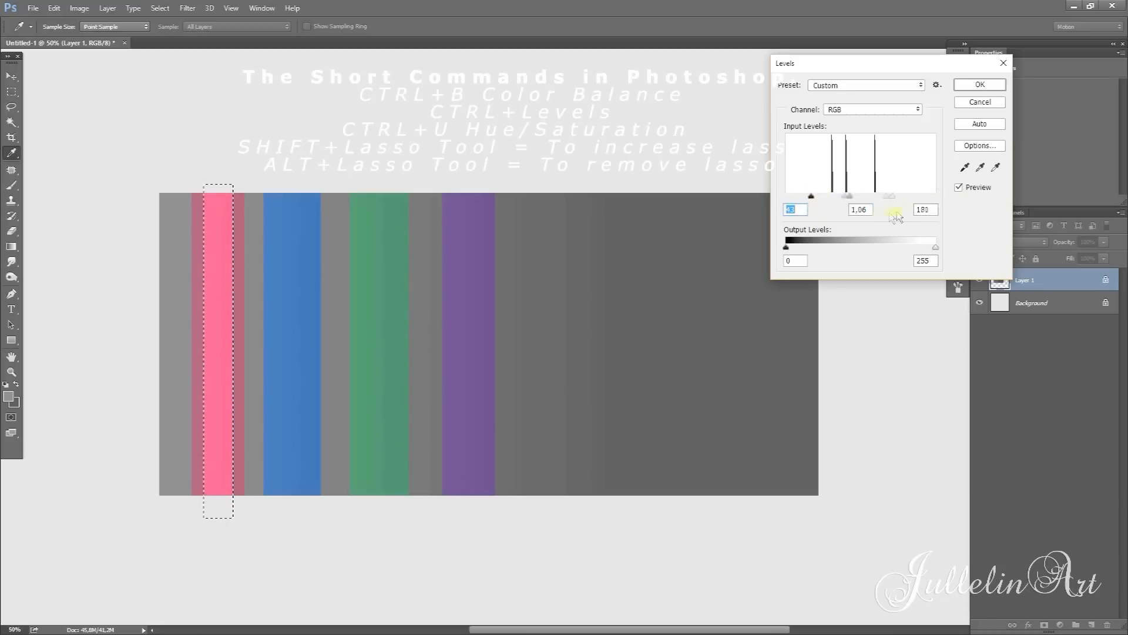
pyautogui.moveTo(938, 206)
pyautogui.mouseDown()
pyautogui.moveTo(893, 213)
pyautogui.moveTo(948, 211)
pyautogui.mouseUp()
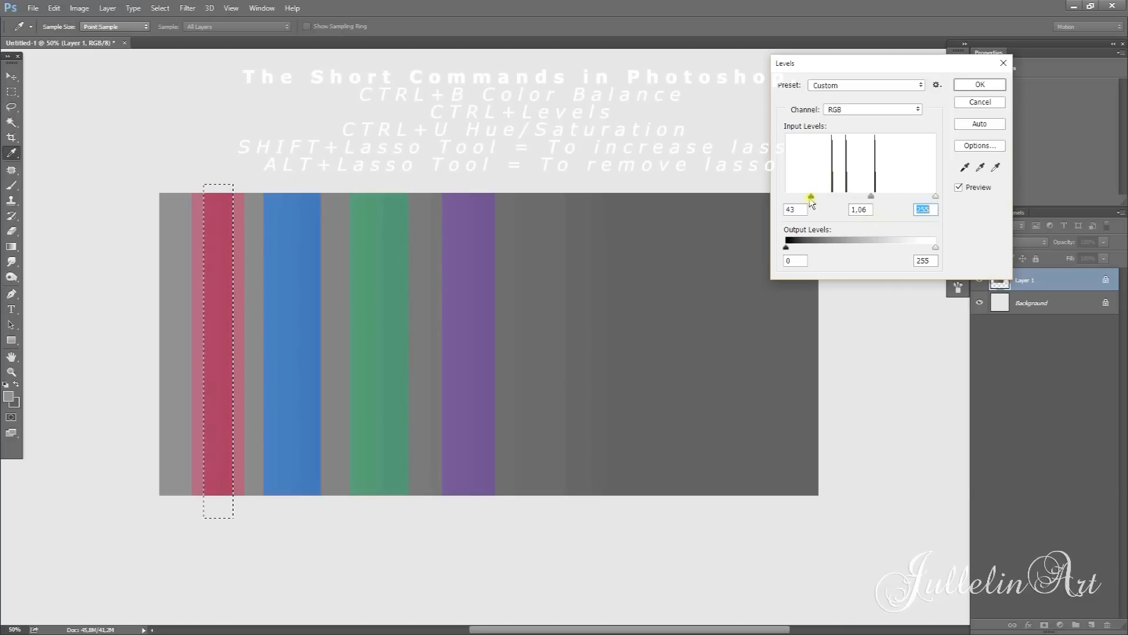
pyautogui.moveTo(812, 201); pyautogui.dragTo(786, 203)
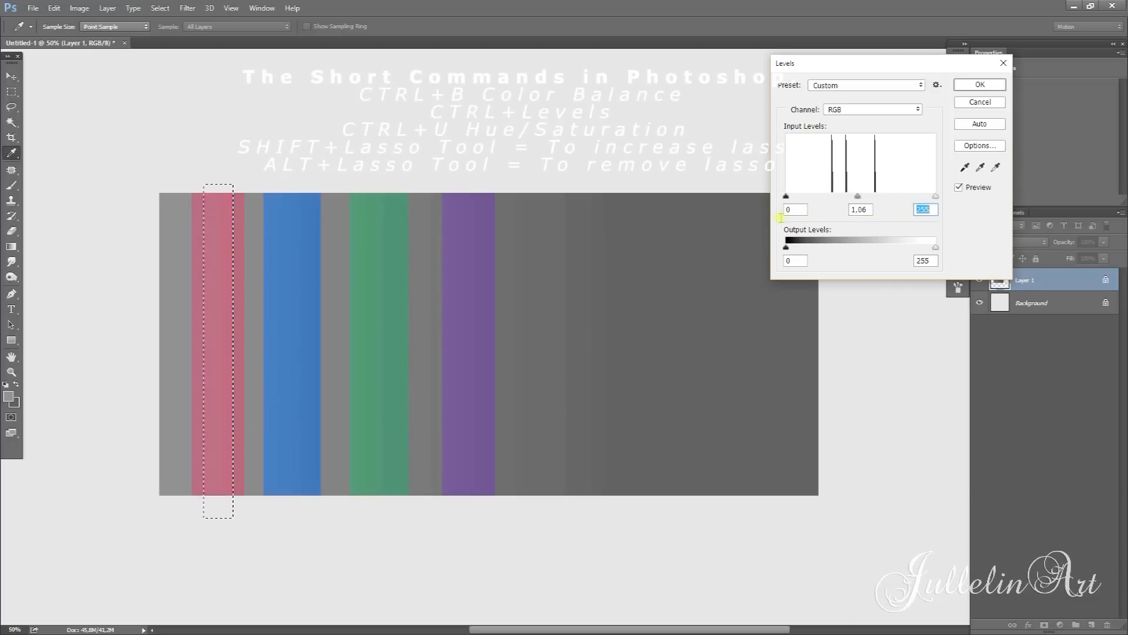
pyautogui.moveTo(860, 199); pyautogui.dragTo(883, 209)
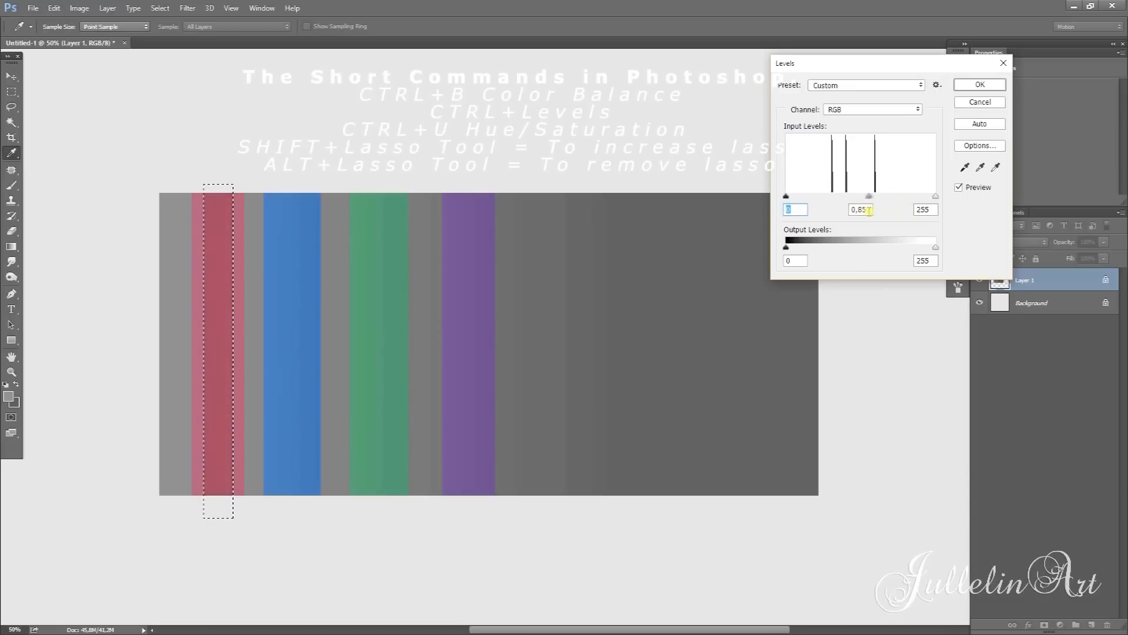
pyautogui.click(980, 84)
pyautogui.hotkey('ctrl', 'd')
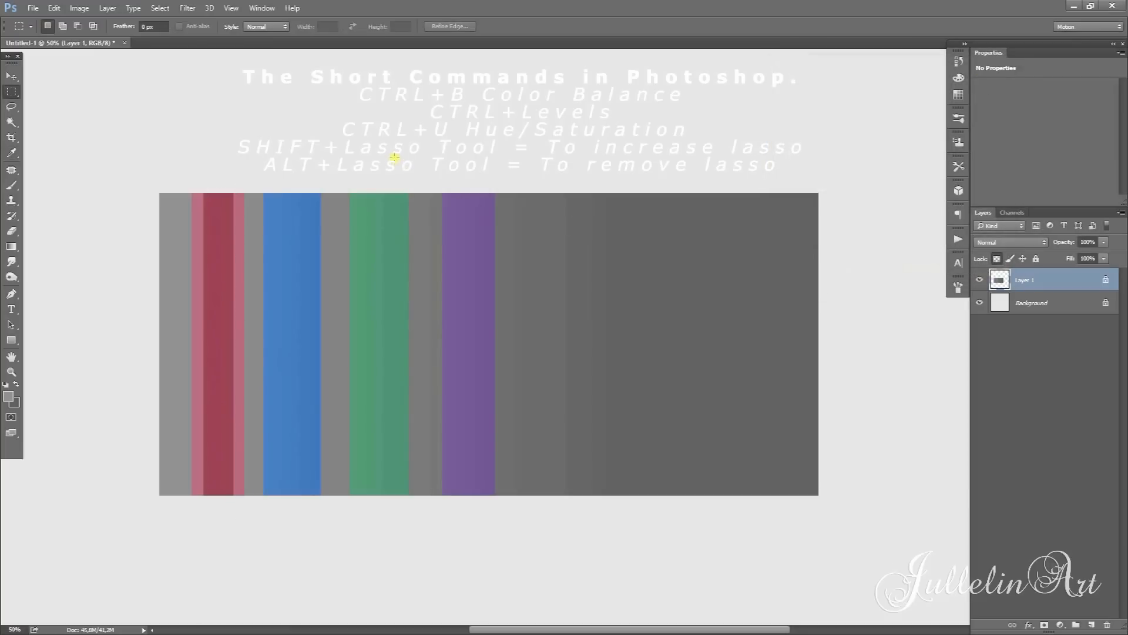
# - Select a narrower strip inside the blue stripe, lighten its midtones to light blue with Levels, and deselect it
pyautogui.moveTo(274, 187); pyautogui.dragTo(309, 520)
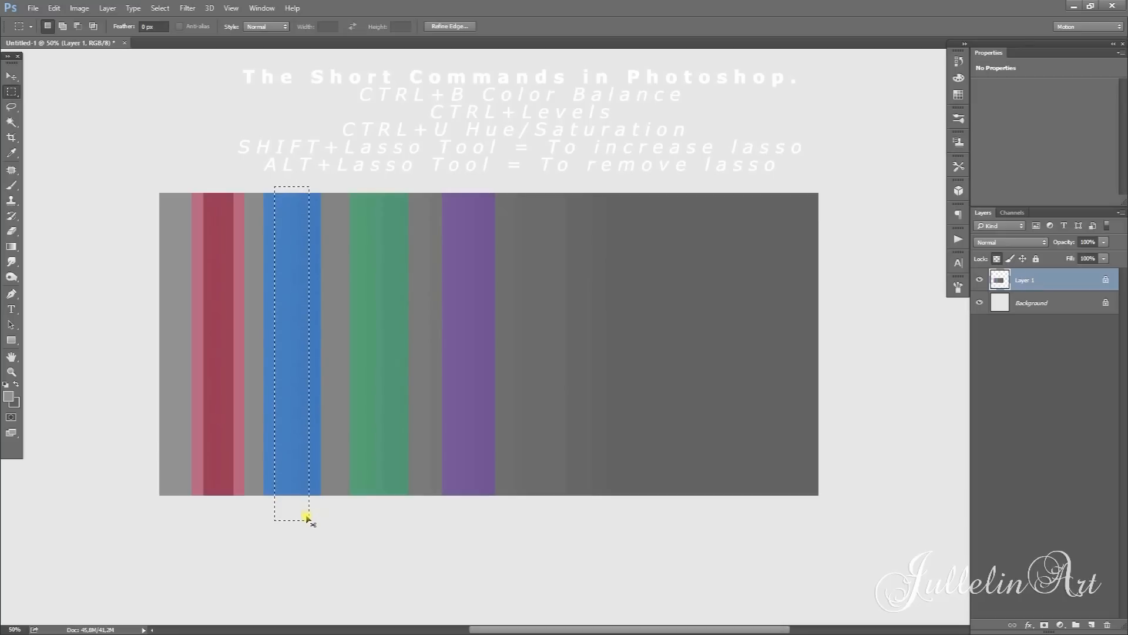
pyautogui.hotkey('ctrl', 'l')
pyautogui.moveTo(862, 198); pyautogui.dragTo(838, 198)
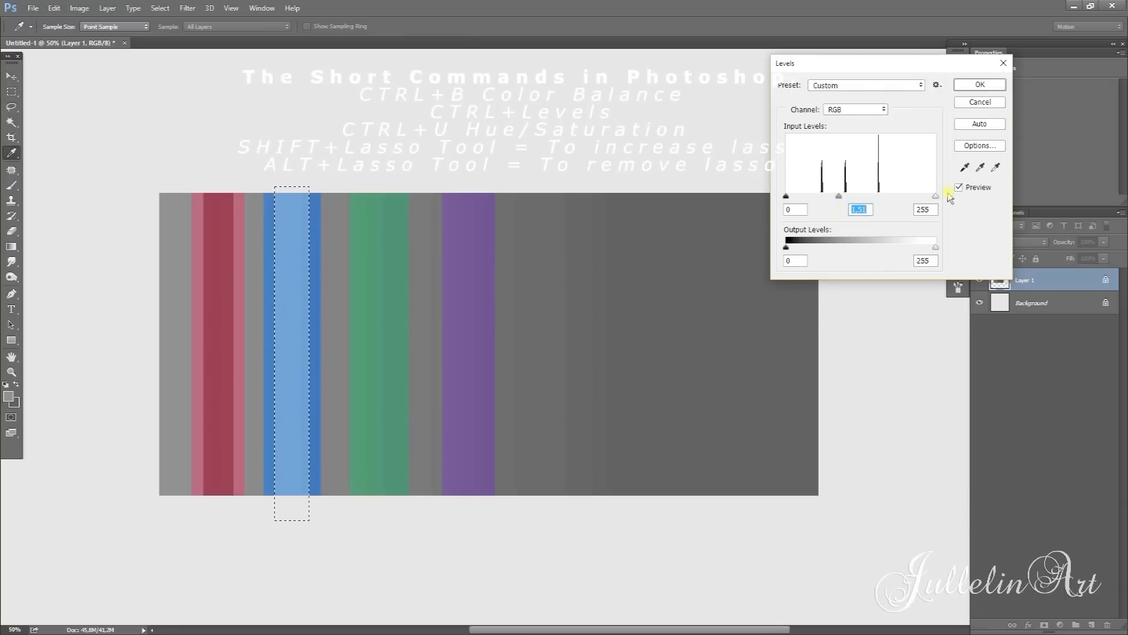
pyautogui.press('Return')
pyautogui.hotkey('ctrl', 'd')
# - Select a strip inside the green stripe and turn it vivid green with Levels by raising the black input and lowering the white input
pyautogui.press('m')
pyautogui.moveTo(359, 177); pyautogui.dragTo(398, 521)
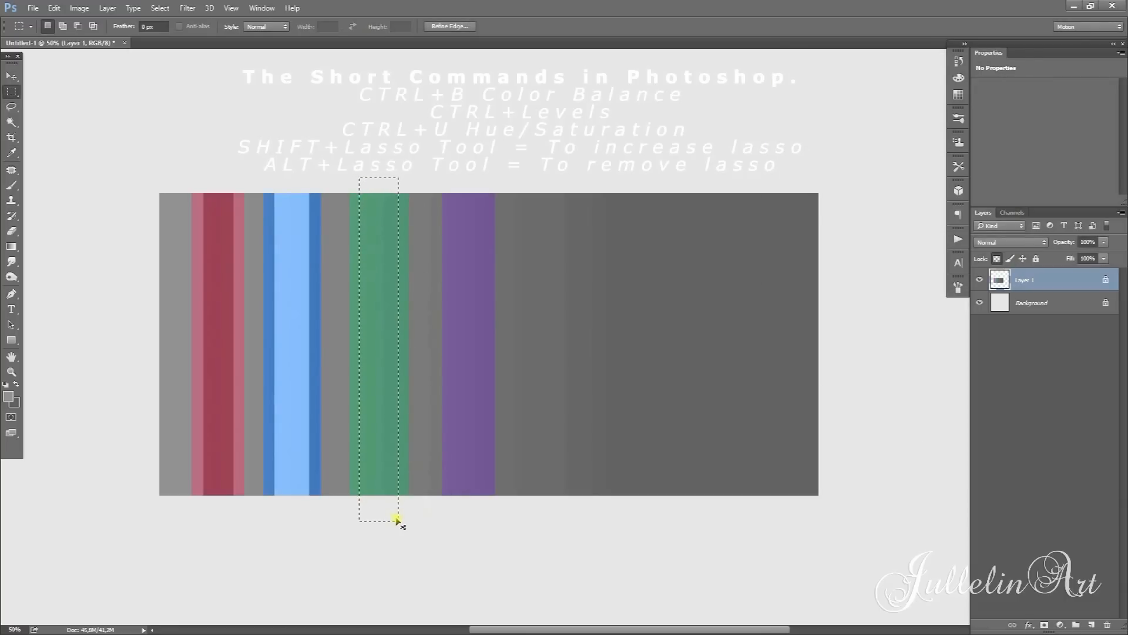
pyautogui.hotkey('ctrl', 'l')
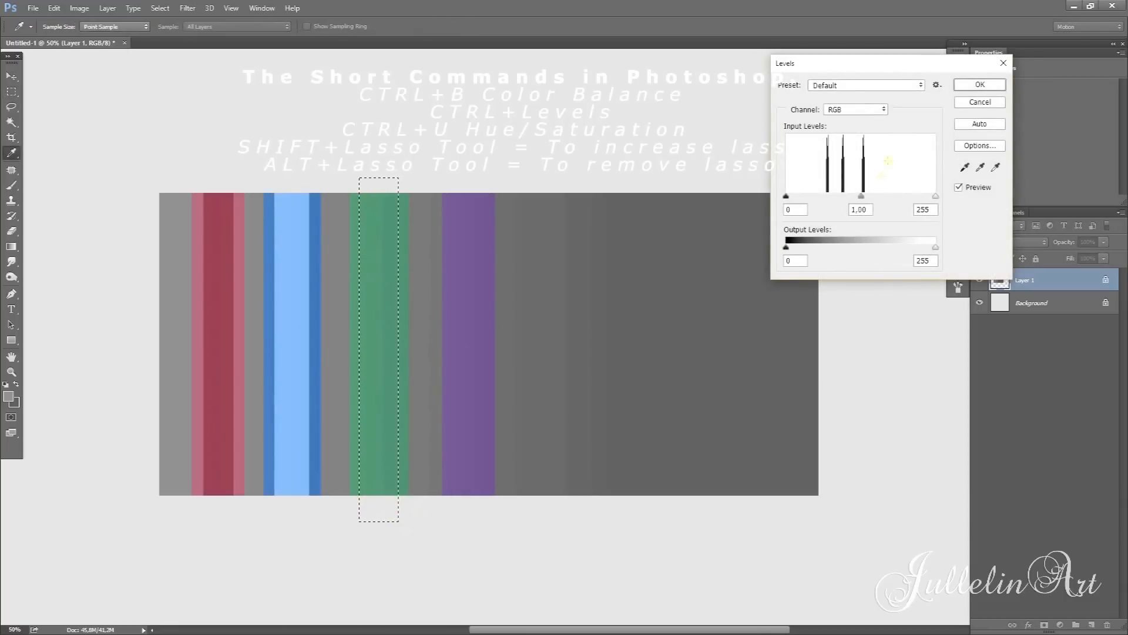
pyautogui.moveTo(862, 195); pyautogui.dragTo(863, 195)
pyautogui.moveTo(786, 196); pyautogui.dragTo(826, 198)
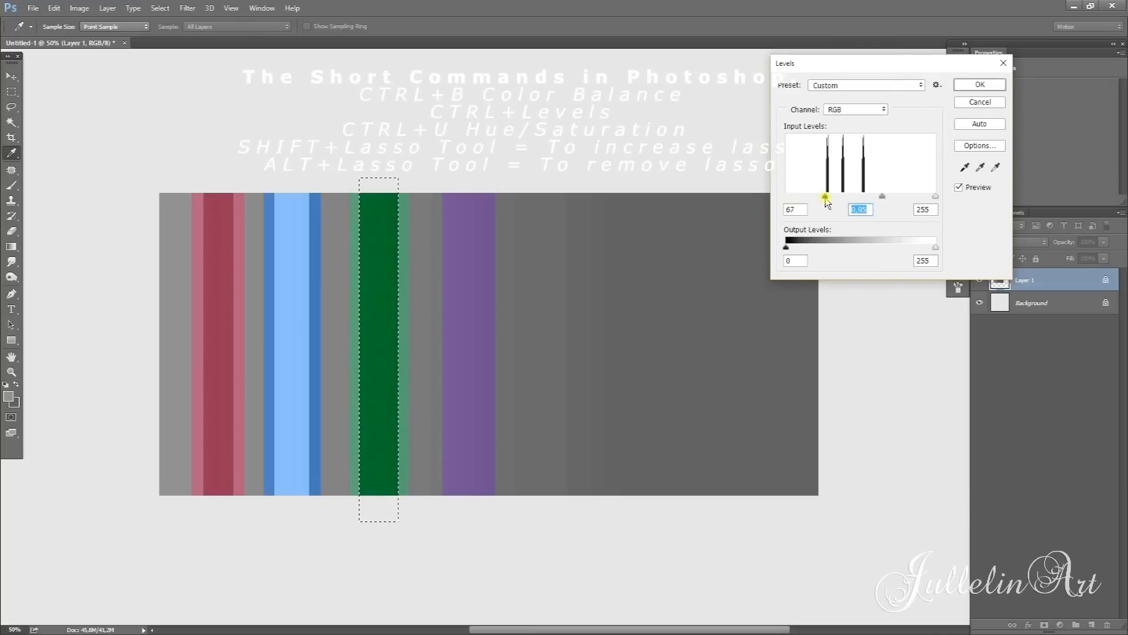
pyautogui.moveTo(936, 195)
pyautogui.mouseDown()
pyautogui.moveTo(845, 232)
pyautogui.moveTo(803, 235)
pyautogui.moveTo(867, 229)
pyautogui.mouseUp()
pyautogui.press('Return')
# - Select a strip inside the purple stripe, darken it with Levels using midtones 0.49 and a lowered white input, and deselect it
pyautogui.moveTo(454, 172); pyautogui.dragTo(479, 520)
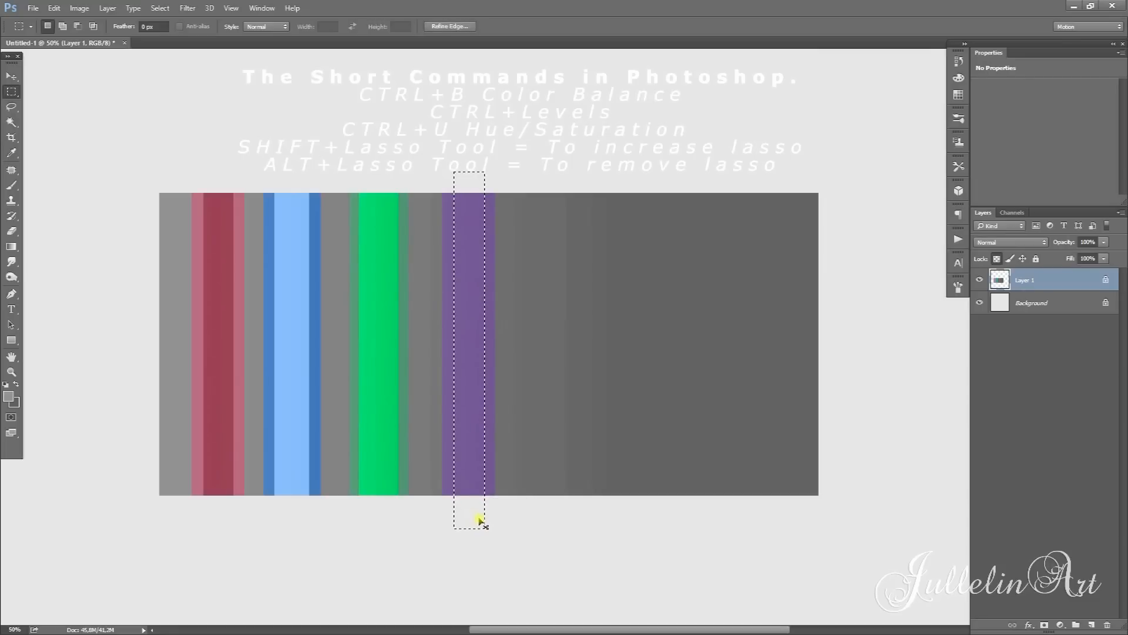
pyautogui.hotkey('ctrl', 'l')
pyautogui.moveTo(861, 196); pyautogui.dragTo(898, 221)
pyautogui.click(787, 197)
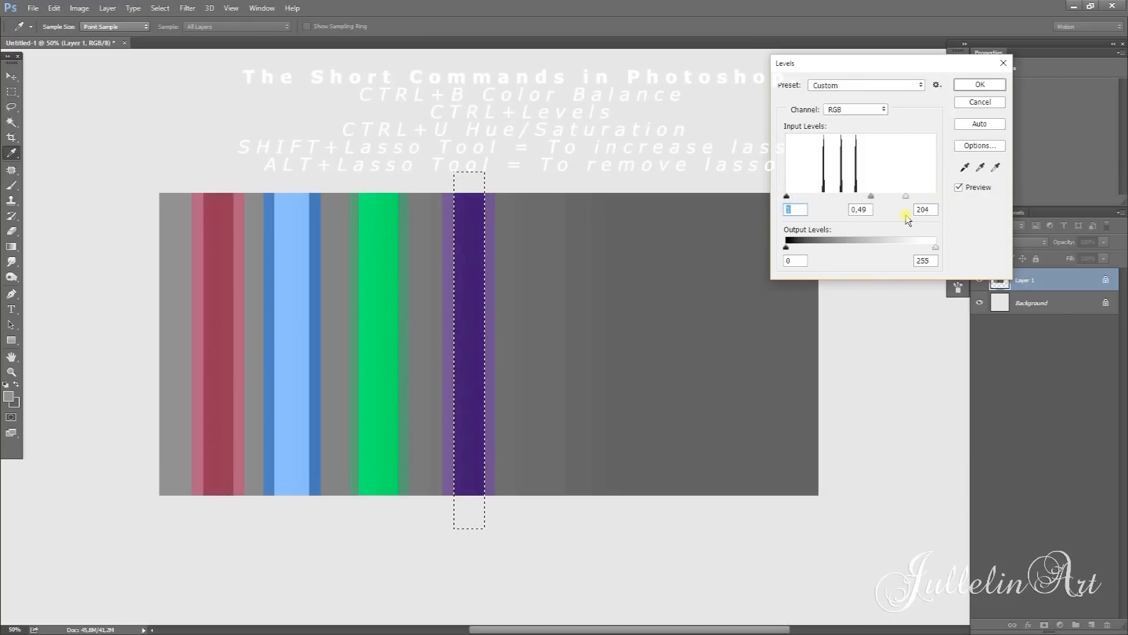
pyautogui.click(981, 85)
pyautogui.hotkey('ctrl', 'd')
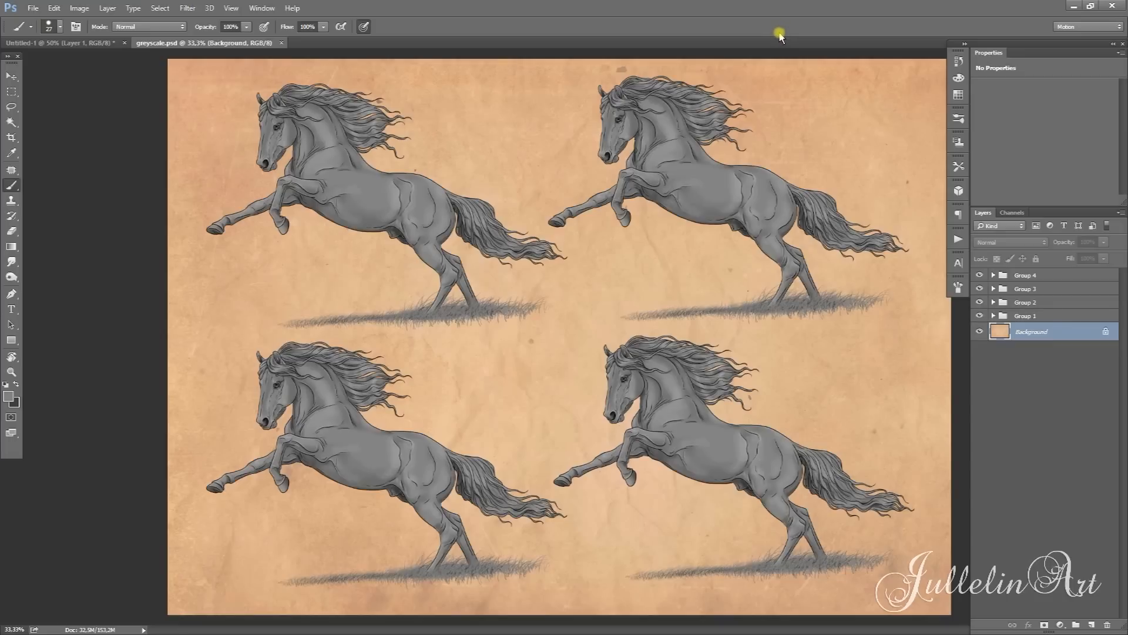
# - In greyscale.psd, select the first horse's Layer 3 in Group 1 and toggle its visibility to check what it contains
pyautogui.click(11, 371)
pyautogui.click(48, 27)
pyautogui.click(317, 159)
pyautogui.click(299, 140)
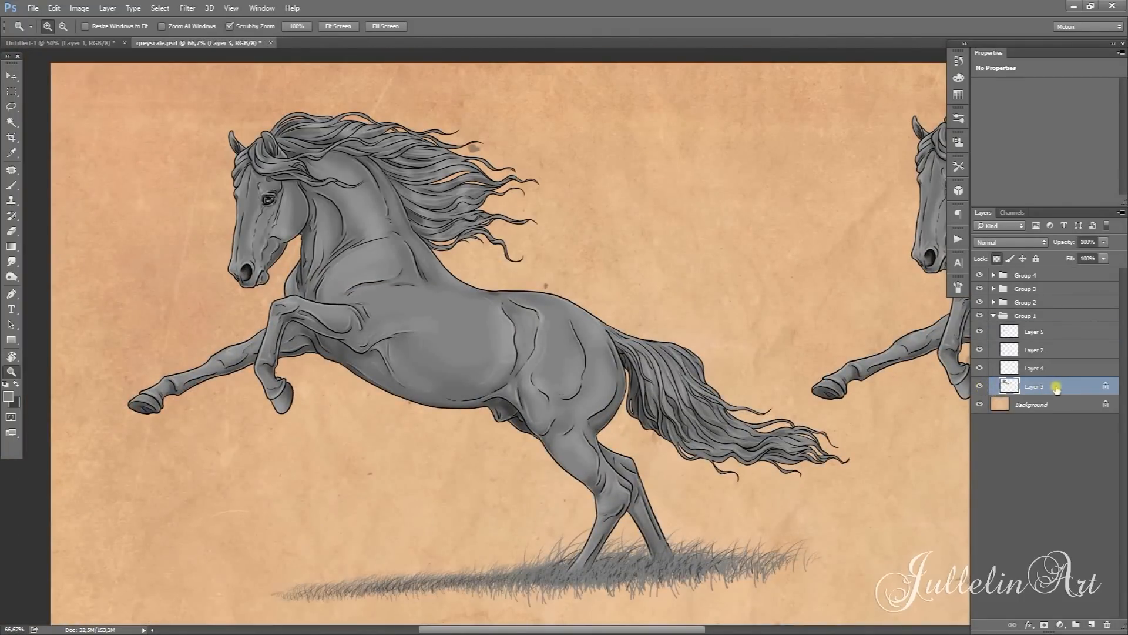
pyautogui.click(981, 386)
pyautogui.click(980, 386)
pyautogui.click(980, 386)
pyautogui.click(980, 386)
# - Darken the first horse's Layer 3 to black with Levels, using midtones 0.41, white input 235 and a slightly raised black input
pyautogui.hotkey('ctrl', 'l')
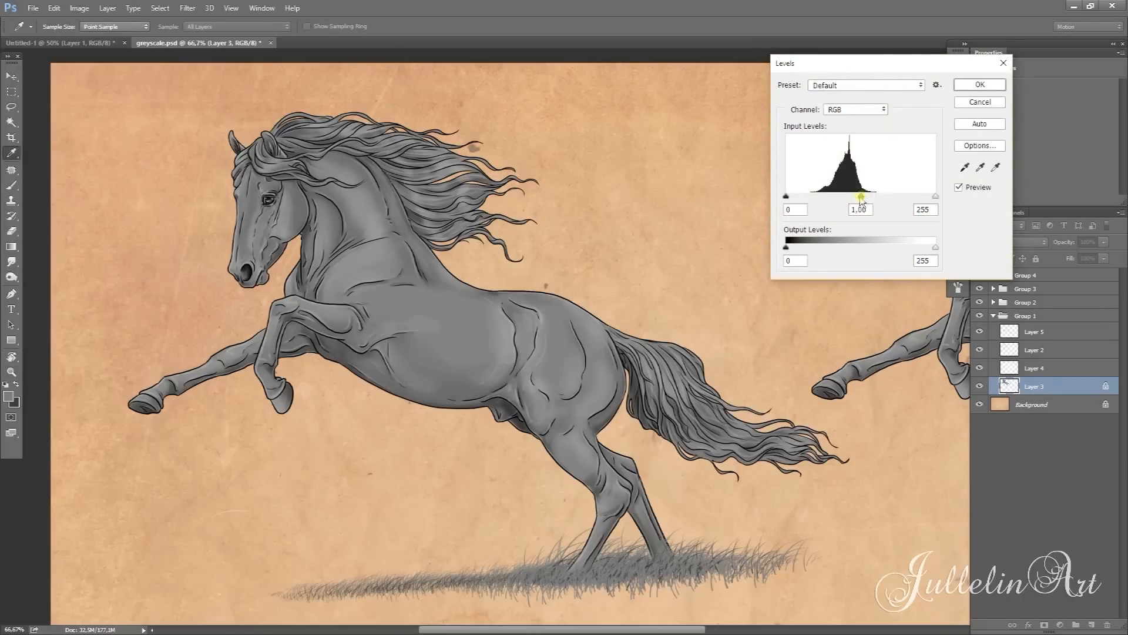
pyautogui.moveTo(861, 197); pyautogui.dragTo(894, 198)
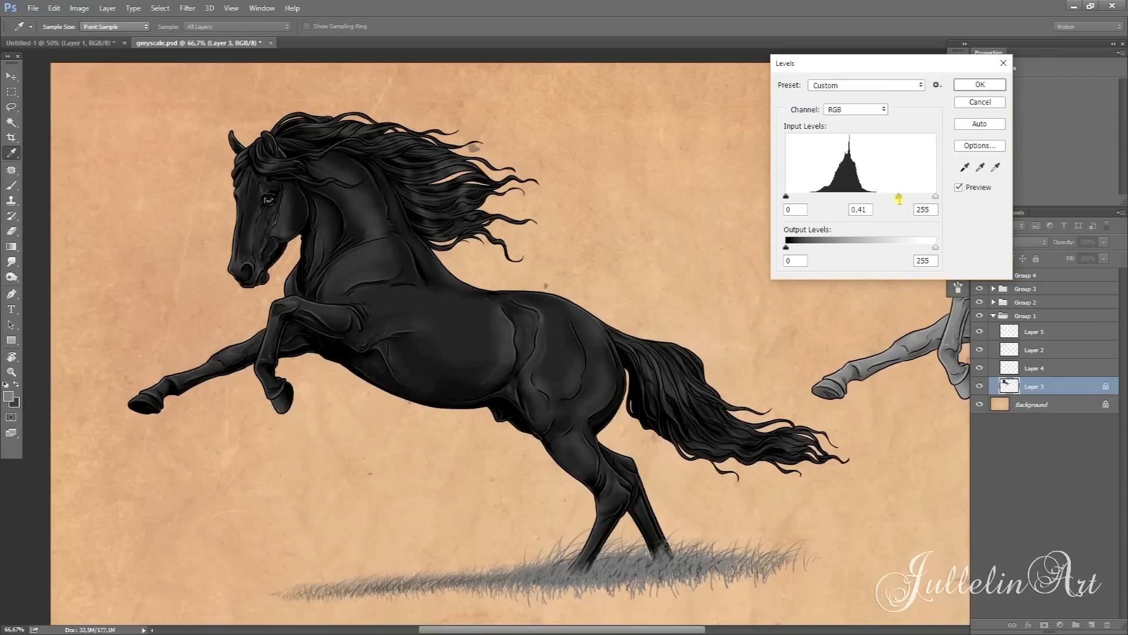
pyautogui.moveTo(898, 198); pyautogui.dragTo(897, 197)
pyautogui.moveTo(936, 196); pyautogui.dragTo(924, 225)
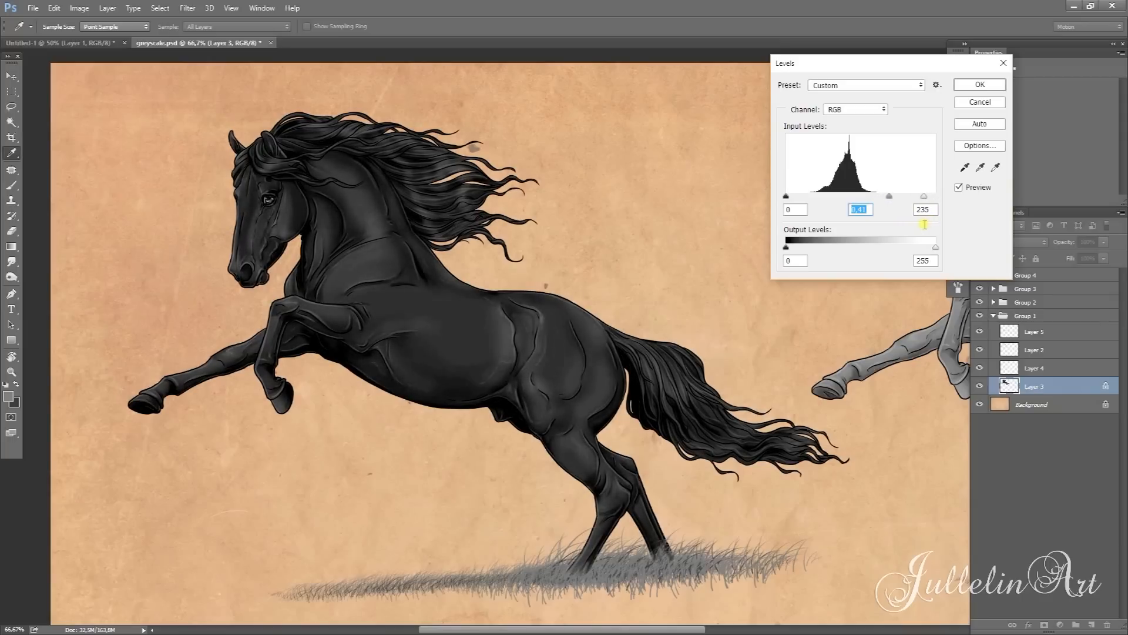
pyautogui.moveTo(786, 196)
pyautogui.mouseDown()
pyautogui.moveTo(819, 199)
pyautogui.moveTo(787, 197)
pyautogui.moveTo(802, 198)
pyautogui.mouseUp()
pyautogui.moveTo(802, 202); pyautogui.dragTo(792, 200)
pyautogui.click(980, 85)
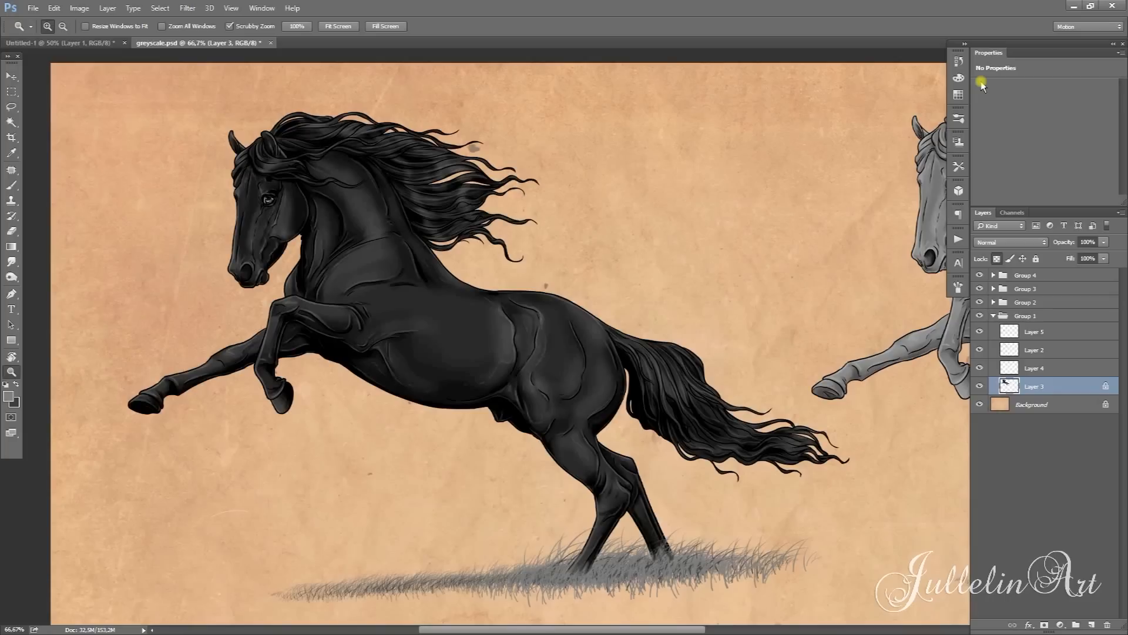
# - Give the black horse a cool bluish tint with Color Balance on the midtones
pyautogui.hotkey('ctrl', 'b')
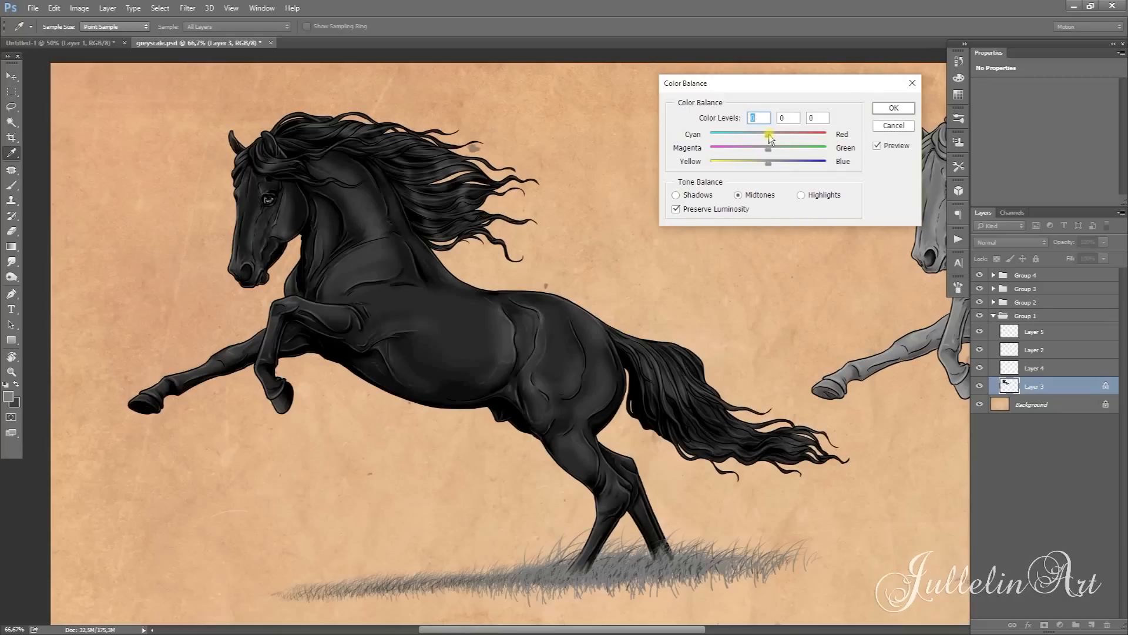
pyautogui.moveTo(771, 138); pyautogui.dragTo(777, 167)
pyautogui.click(894, 106)
# - Collapse Group 1, expand Group 2, and select the second horse's Layer 3 copy 3
pyautogui.press('z')
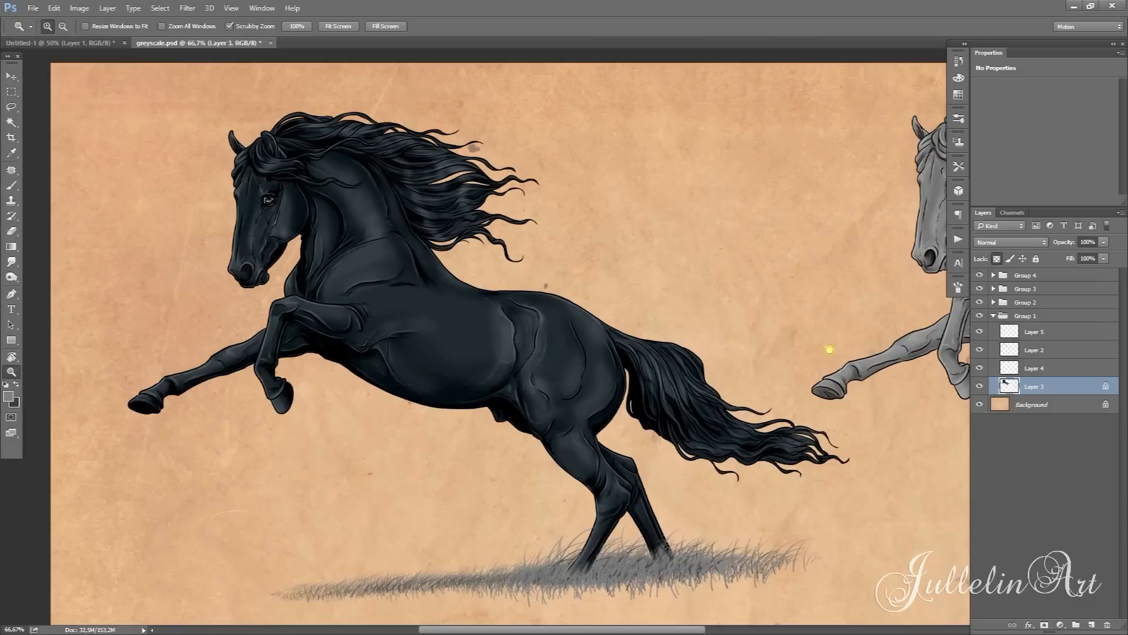
pyautogui.moveTo(856, 352); pyautogui.dragTo(174, 379)
pyautogui.click(993, 316)
pyautogui.click(994, 302)
pyautogui.click(1025, 374)
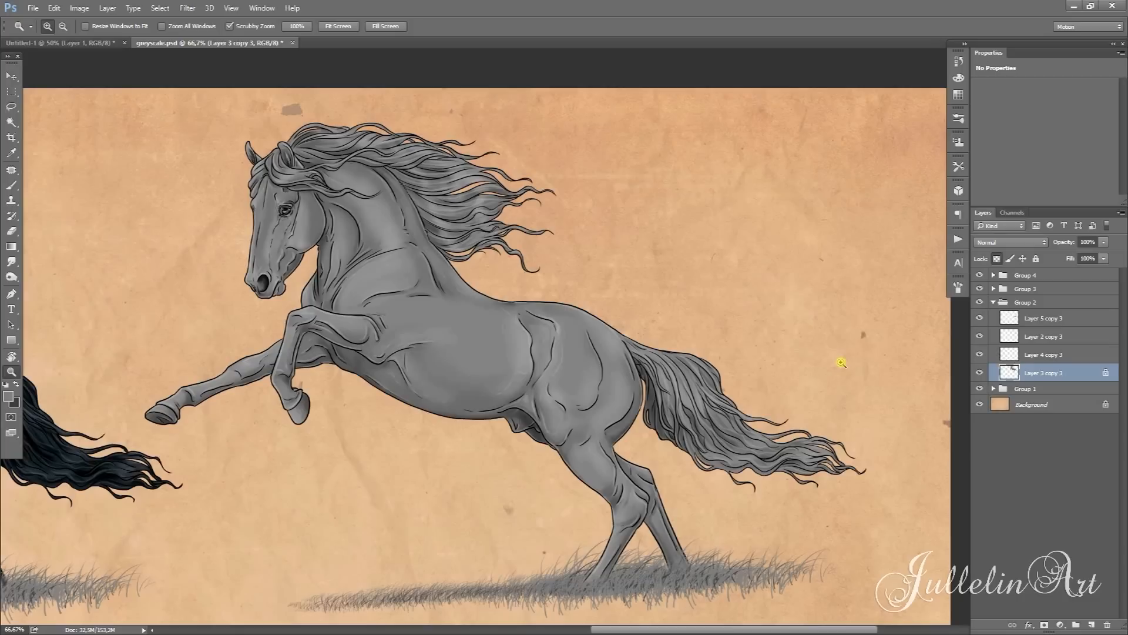
# - Lighten the second horse to near white with Levels by lowering the white input and brightening the midtones
pyautogui.hotkey('ctrl', 'l')
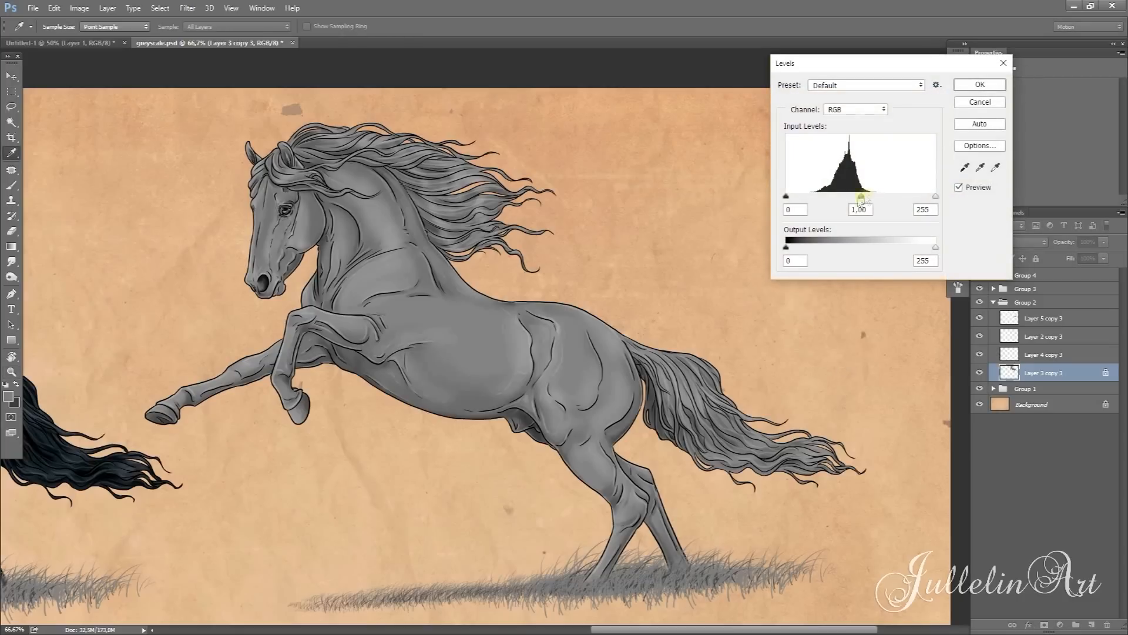
pyautogui.moveTo(862, 196); pyautogui.dragTo(806, 257)
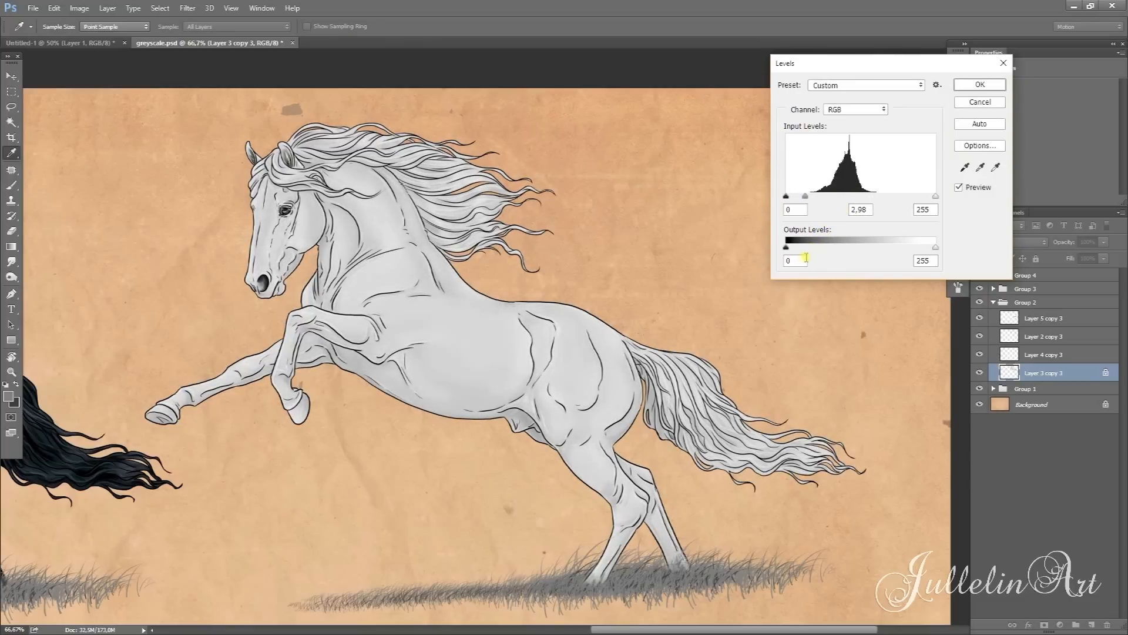
pyautogui.moveTo(787, 196)
pyautogui.mouseDown()
pyautogui.moveTo(813, 187)
pyautogui.moveTo(794, 195)
pyautogui.moveTo(831, 199)
pyautogui.moveTo(803, 207)
pyautogui.moveTo(854, 207)
pyautogui.moveTo(761, 212)
pyautogui.moveTo(743, 202)
pyautogui.moveTo(881, 199)
pyautogui.moveTo(817, 213)
pyautogui.moveTo(857, 208)
pyautogui.mouseUp()
pyautogui.moveTo(935, 197); pyautogui.dragTo(900, 222)
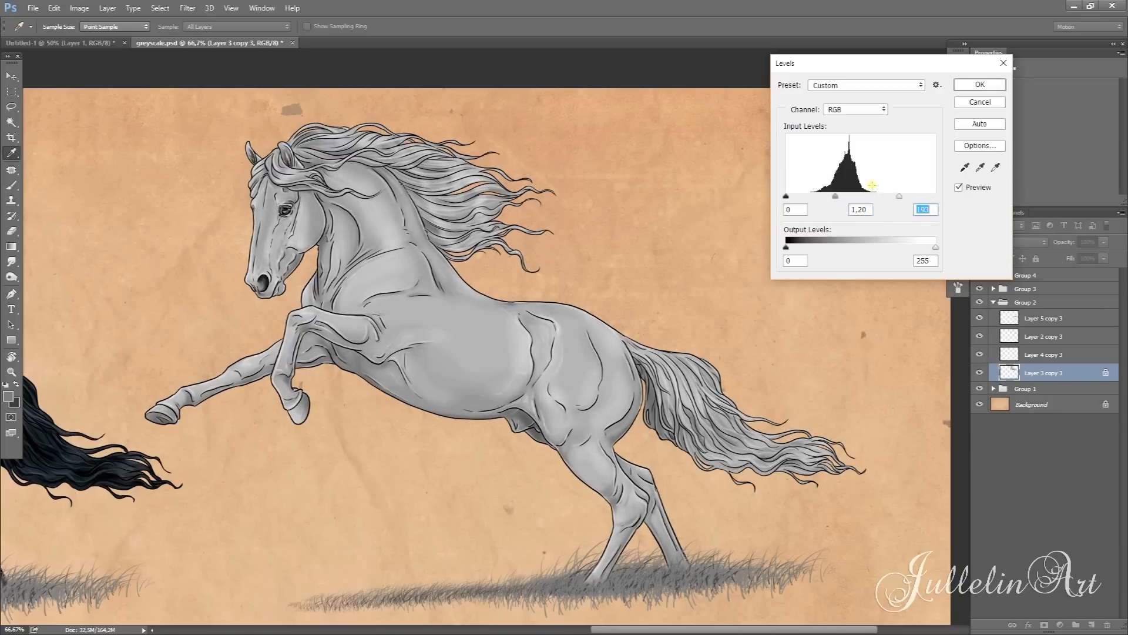
pyautogui.moveTo(838, 197); pyautogui.dragTo(816, 221)
pyautogui.click(979, 84)
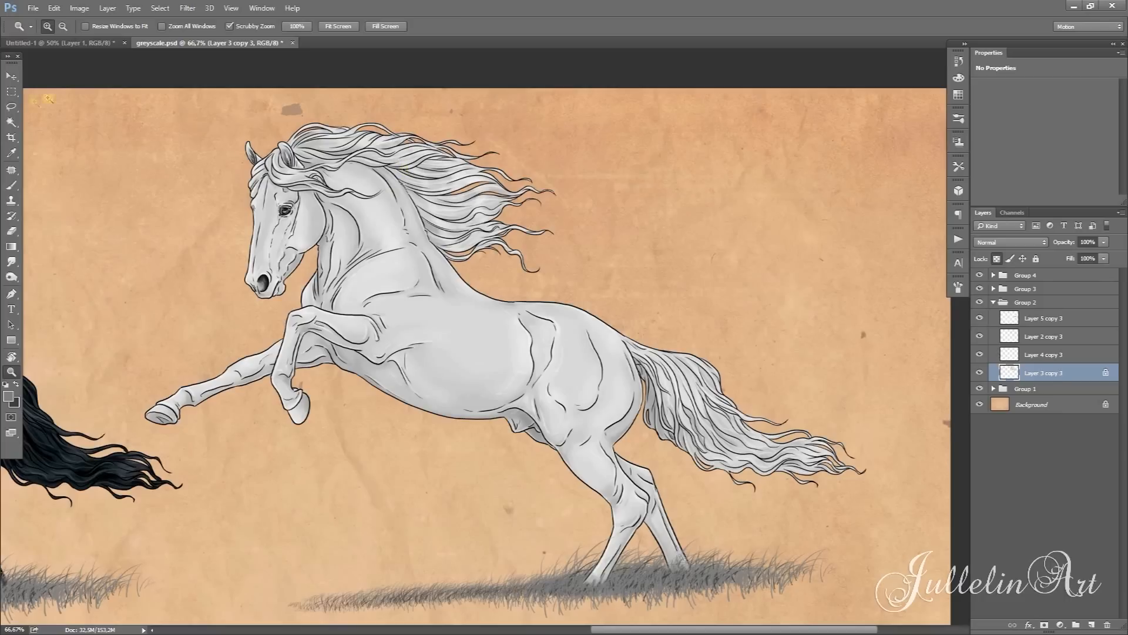
# - Activate the Lasso tool, check its feather value, and examine the document's Image Size settings without changing them
pyautogui.click(18, 109)
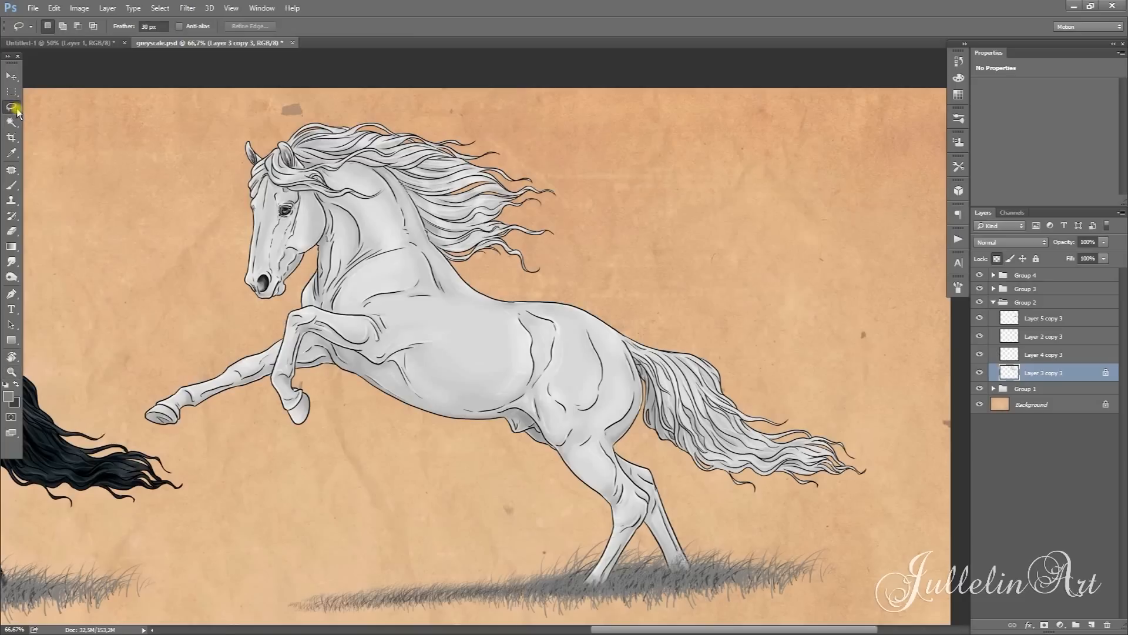
pyautogui.click(150, 26)
pyautogui.click(149, 27)
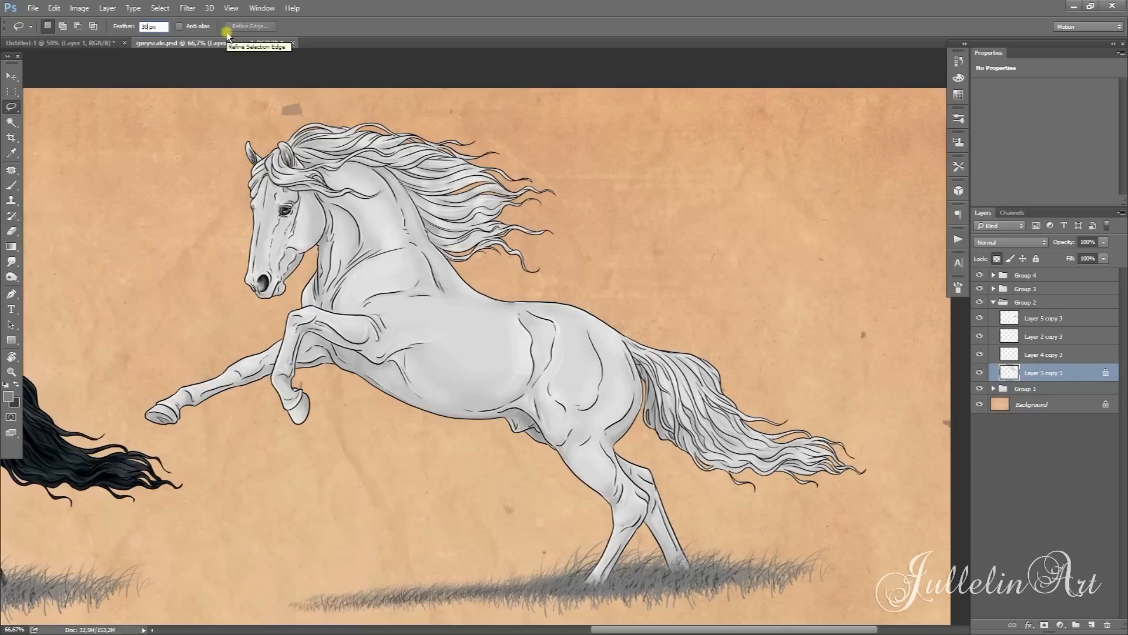
pyautogui.click(79, 8)
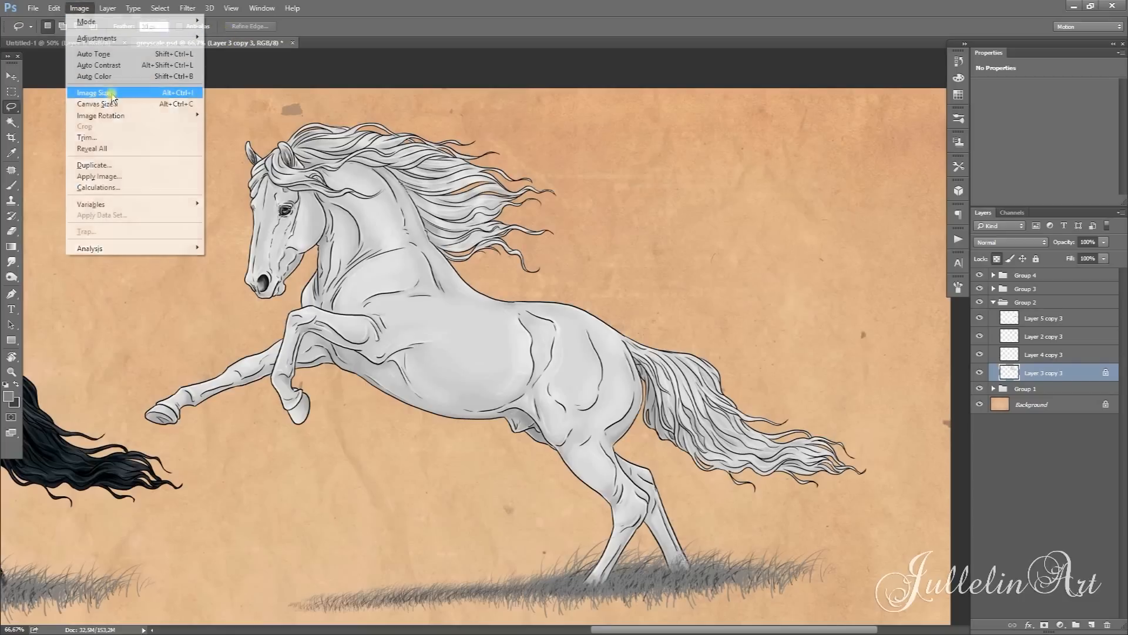
pyautogui.click(116, 94)
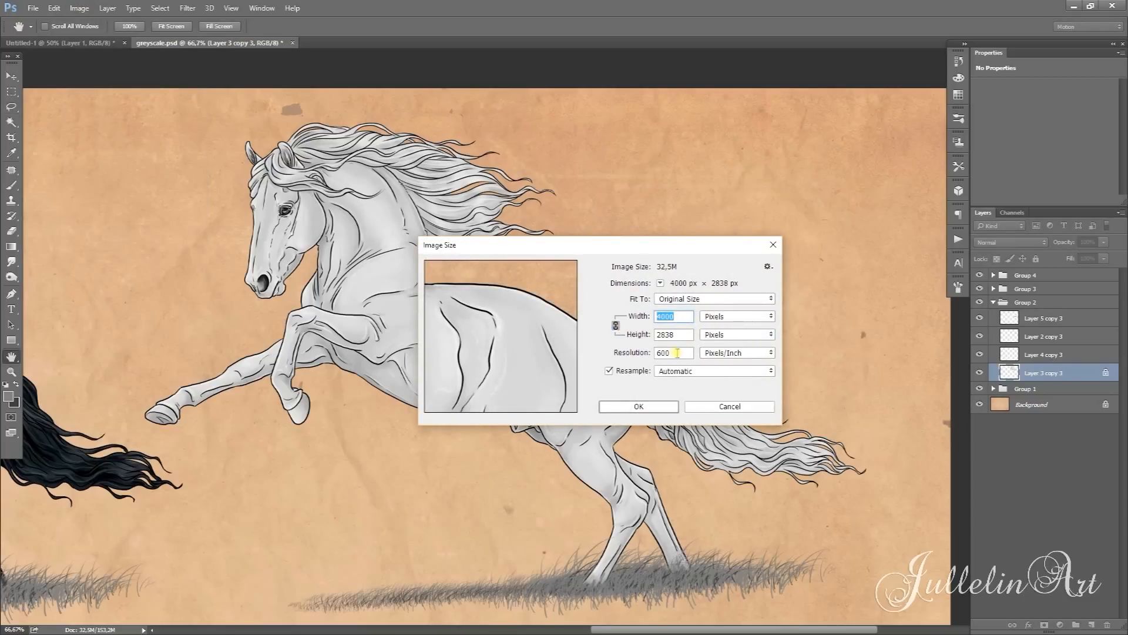
pyautogui.click(744, 406)
# - Lasso areas with a 10 px feather around the white horse's eye, muzzle, groin and forehead edge, adding each to one selection
pyautogui.press('l')
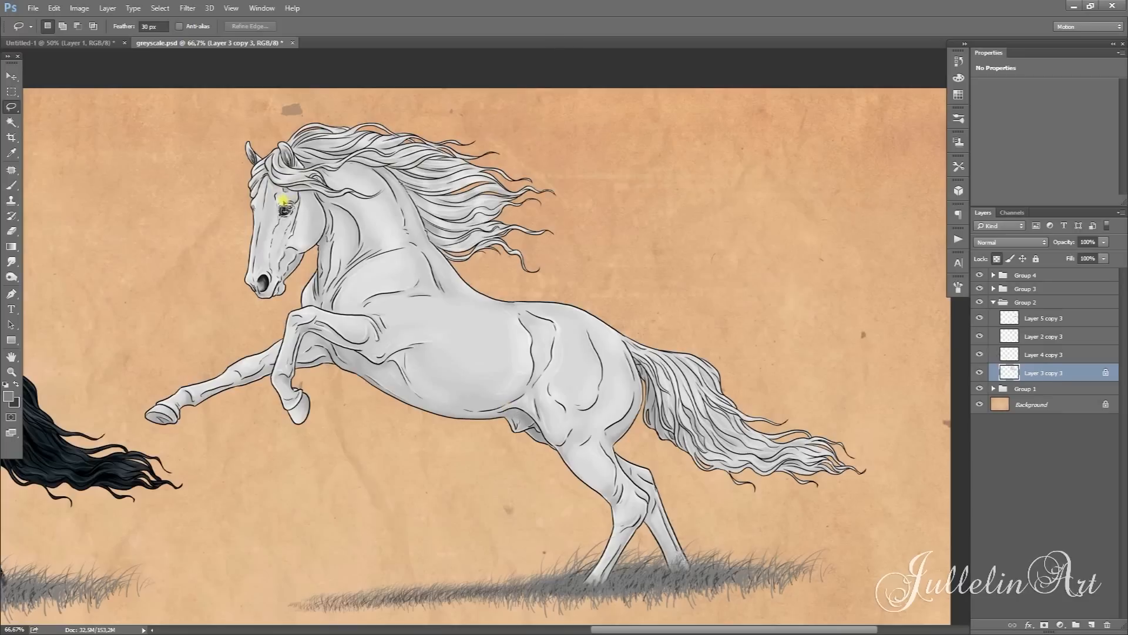
pyautogui.moveTo(292, 198)
pyautogui.mouseDown()
pyautogui.moveTo(274, 218)
pyautogui.moveTo(282, 227)
pyautogui.moveTo(292, 199)
pyautogui.mouseUp()
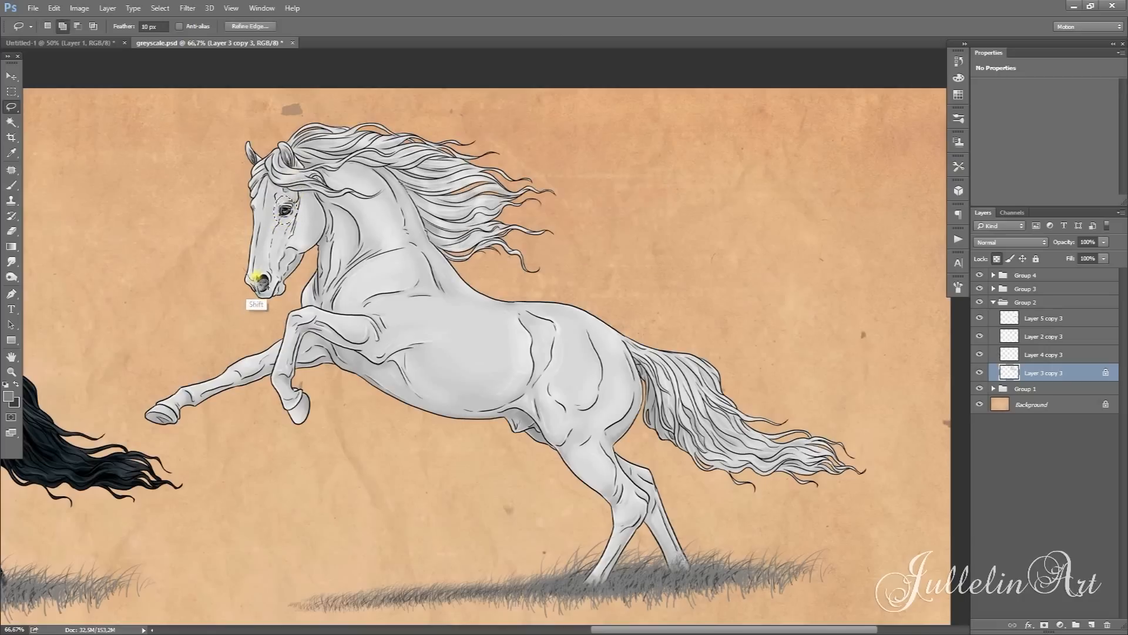
pyautogui.moveTo(258, 281)
pyautogui.mouseDown()
pyautogui.moveTo(285, 282)
pyautogui.moveTo(275, 309)
pyautogui.moveTo(245, 288)
pyautogui.moveTo(254, 276)
pyautogui.mouseUp()
pyautogui.press('shift')
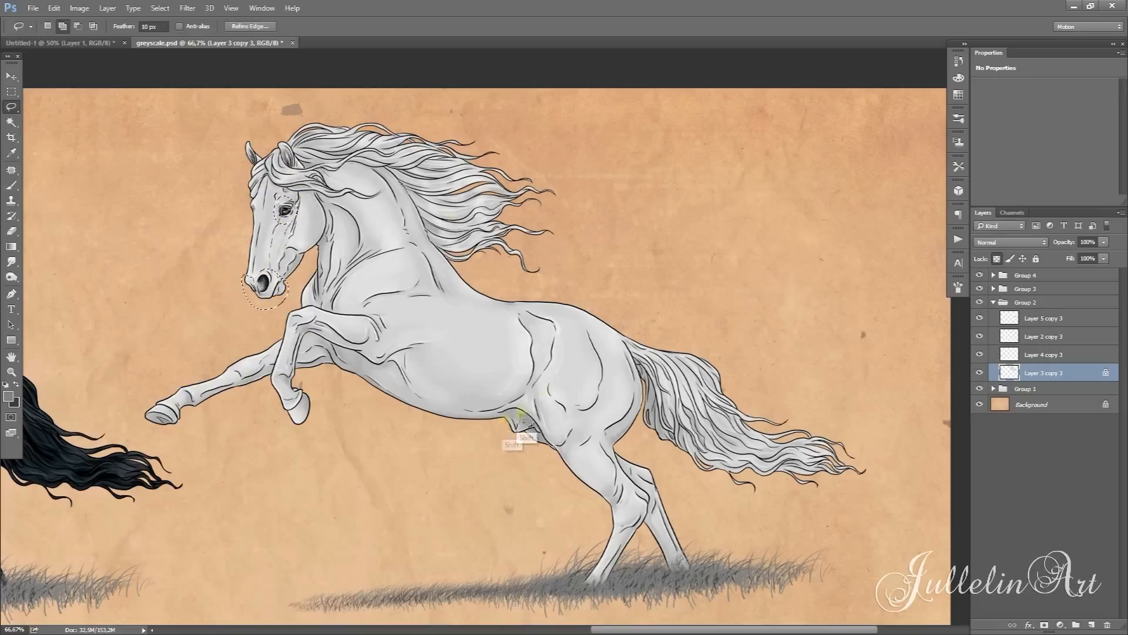
pyautogui.moveTo(482, 419)
pyautogui.mouseDown()
pyautogui.moveTo(520, 411)
pyautogui.moveTo(473, 423)
pyautogui.moveTo(517, 411)
pyautogui.moveTo(549, 454)
pyautogui.moveTo(496, 458)
pyautogui.moveTo(480, 403)
pyautogui.mouseUp()
pyautogui.press('shift')
pyautogui.moveTo(253, 201)
pyautogui.mouseDown()
pyautogui.moveTo(245, 219)
pyautogui.moveTo(252, 203)
pyautogui.mouseUp()
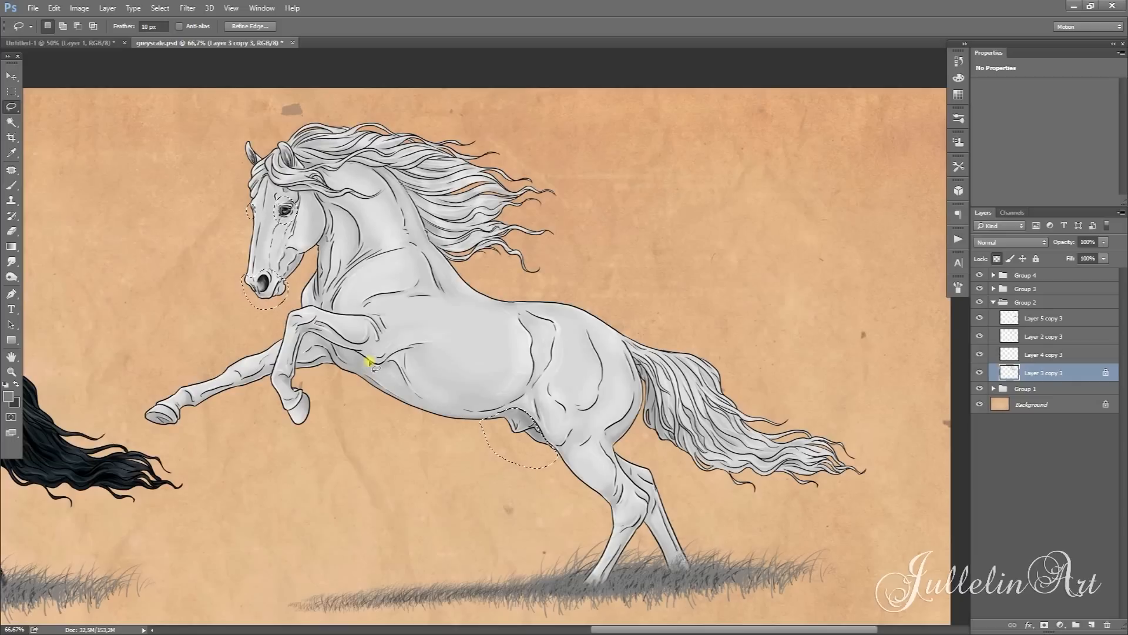
# - Darken the selected eye, muzzle and groin areas of the white horse with Levels by setting the midtones to 0.43
pyautogui.hotkey('ctrl', 'l')
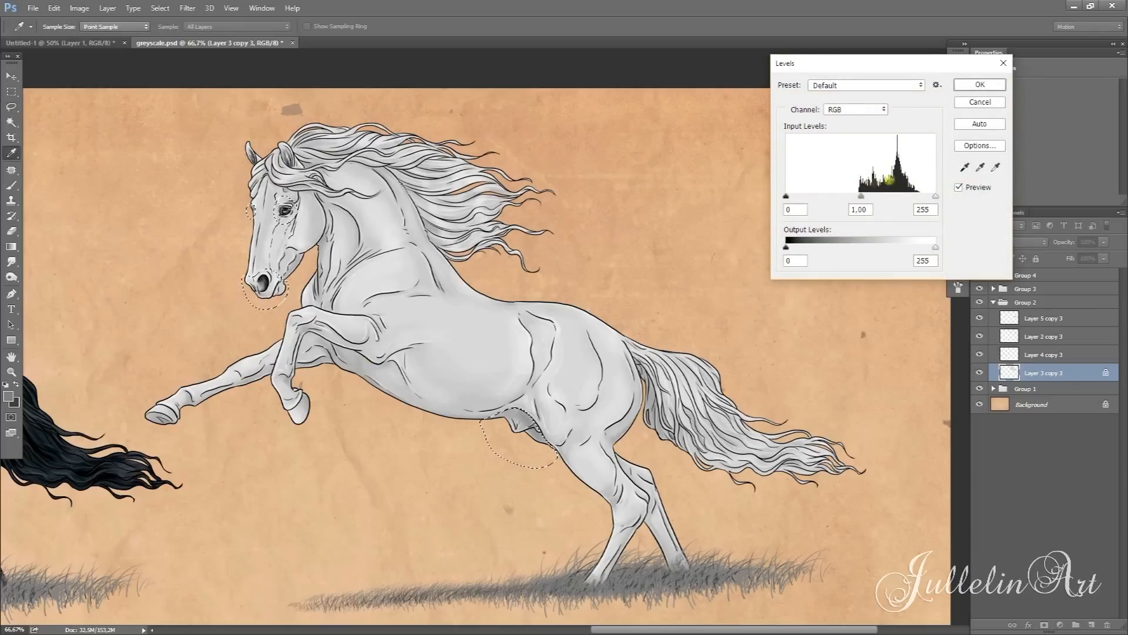
pyautogui.moveTo(864, 198); pyautogui.dragTo(897, 198)
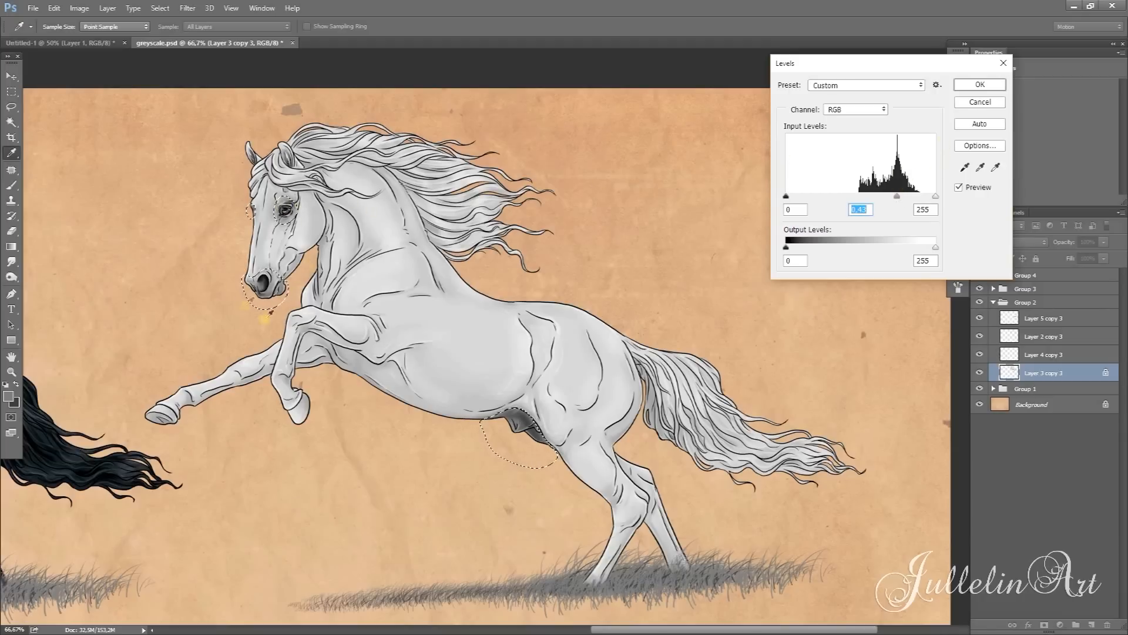
pyautogui.click(979, 84)
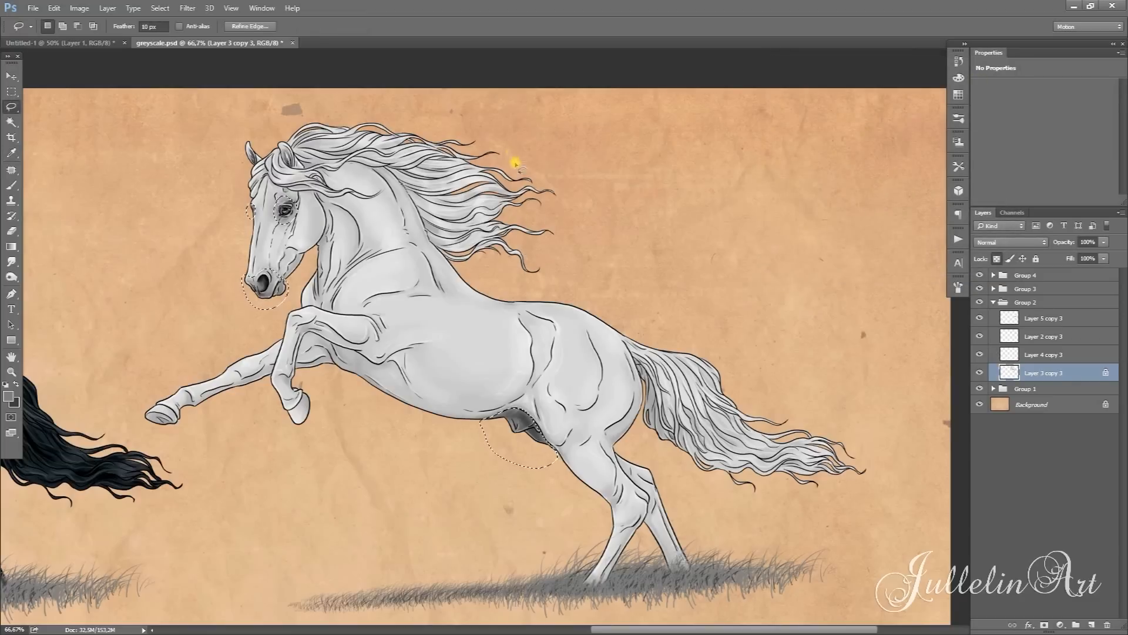
# - Subtract the face areas from the selection, lighten the remaining groin area with Levels midtones at 1.56, and deselect
pyautogui.press('alt')
pyautogui.moveTo(335, 247)
pyautogui.mouseDown()
pyautogui.moveTo(223, 241)
pyautogui.moveTo(315, 176)
pyautogui.mouseUp()
pyautogui.hotkey('ctrl', 'l')
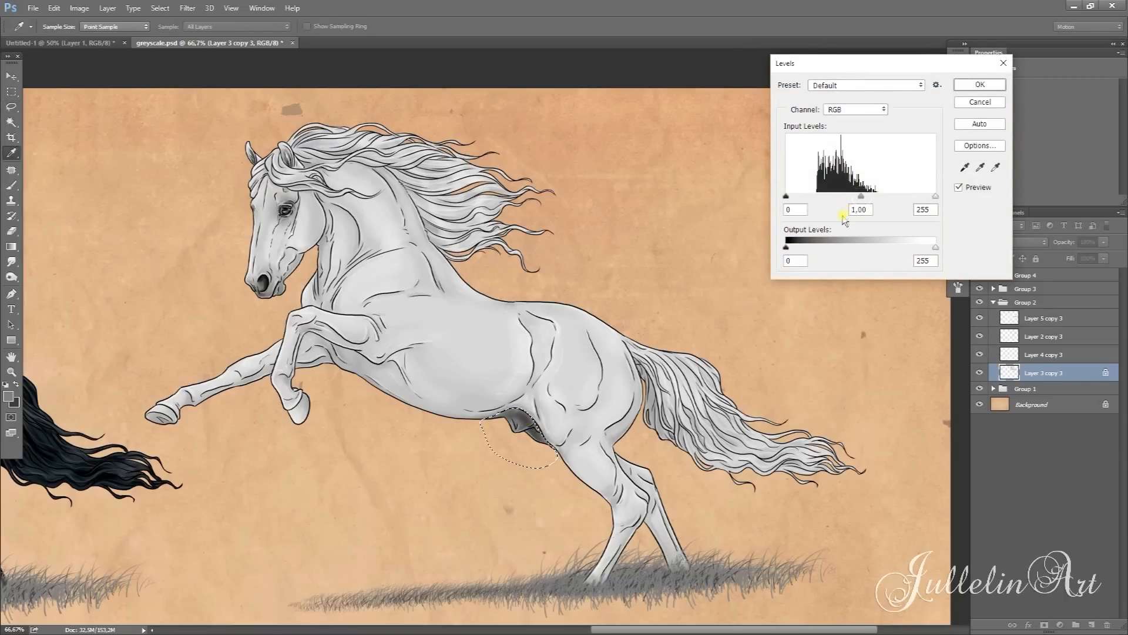
pyautogui.moveTo(866, 201); pyautogui.dragTo(832, 219)
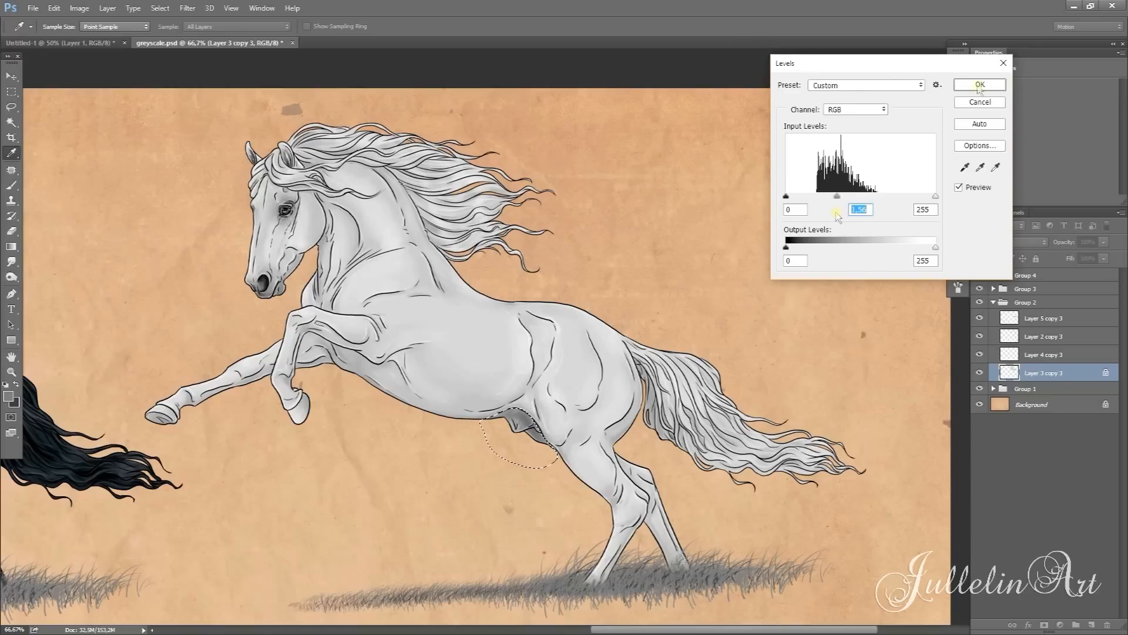
pyautogui.click(978, 86)
pyautogui.hotkey('ctrl', 'd')
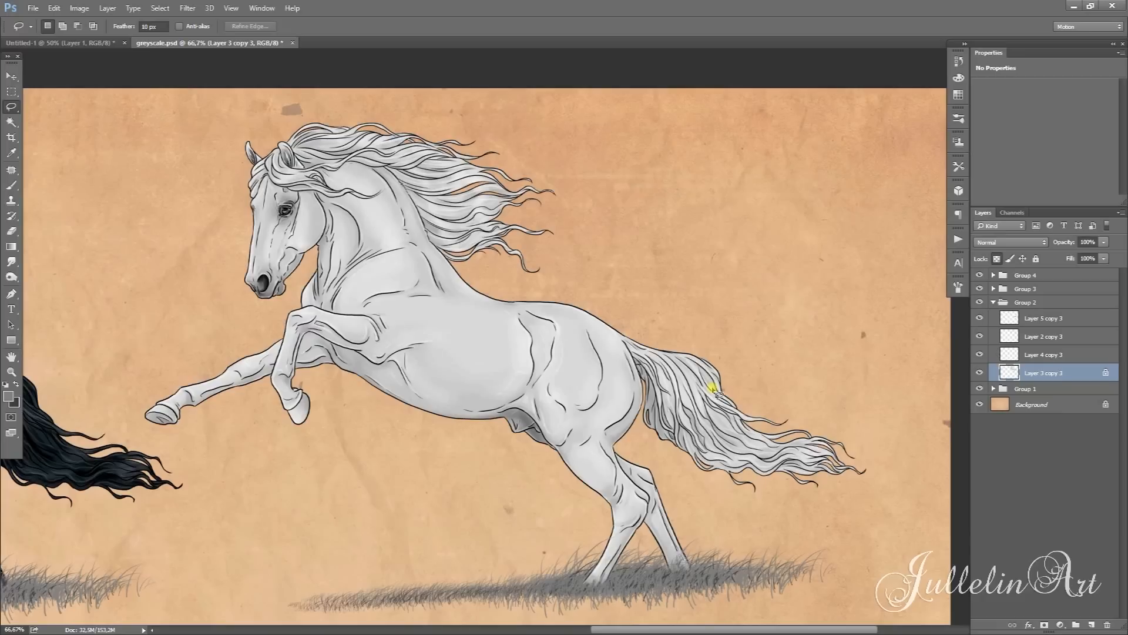
# - Give the white horse a slightly warm tint with Color Balance by shifting it a little towards red and yellow
pyautogui.hotkey('ctrl', 'b')
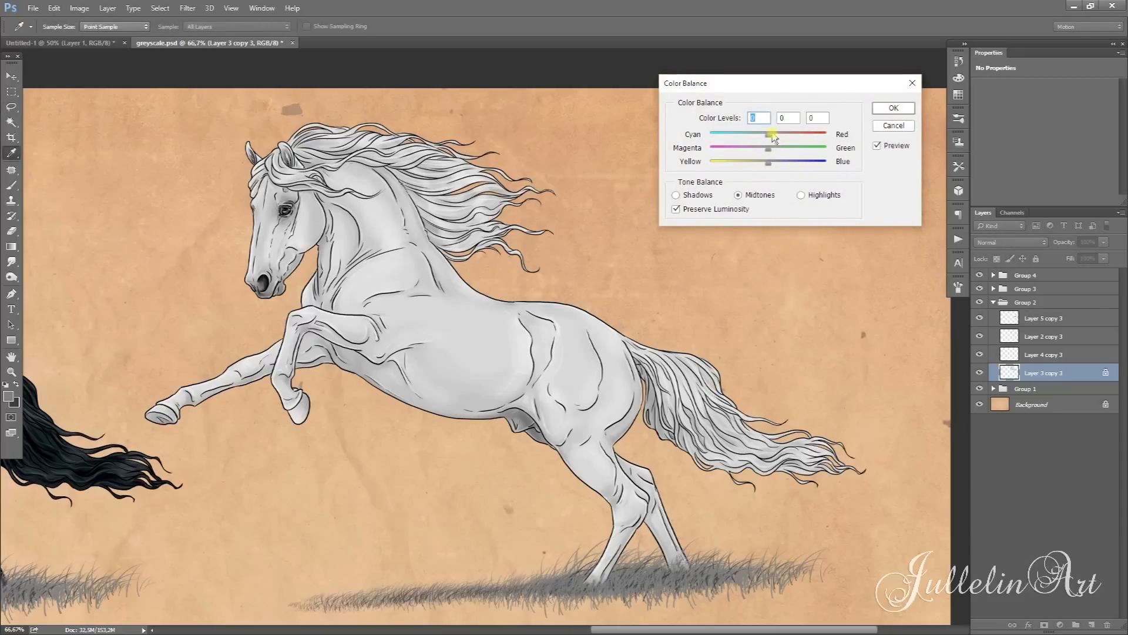
pyautogui.moveTo(769, 135); pyautogui.dragTo(764, 178)
pyautogui.click(766, 162)
pyautogui.moveTo(775, 134); pyautogui.dragTo(766, 164)
pyautogui.click(886, 111)
pyautogui.press('l')
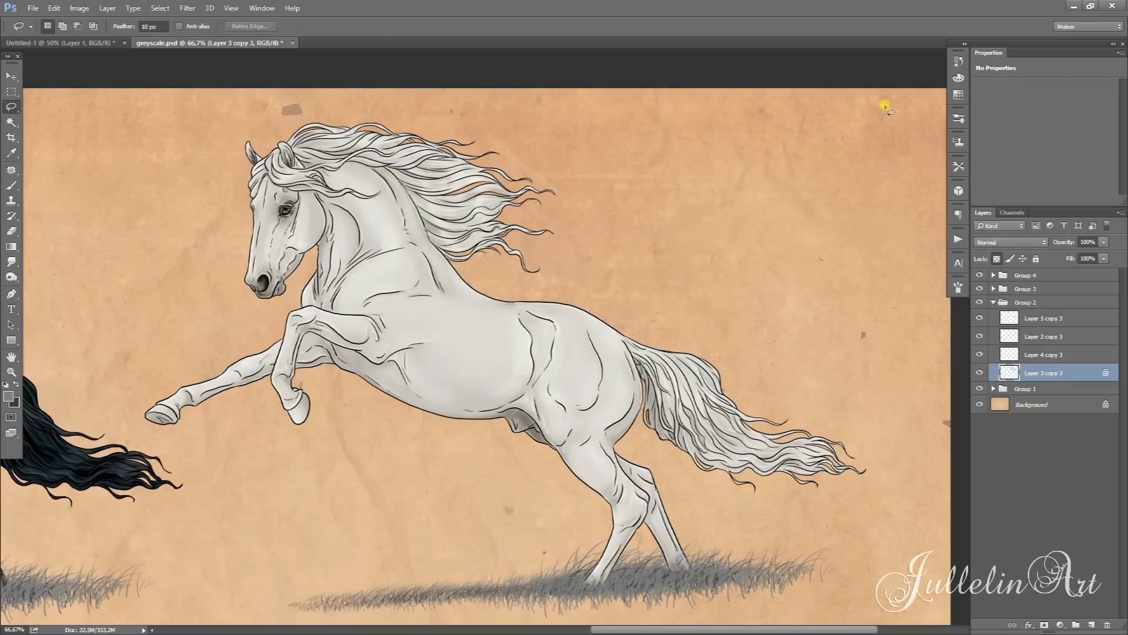
# - Go to the third, still grey horse, collapse Group 2, expand Group 3, and select its Layer 3 copy 2
pyautogui.moveTo(775, 414); pyautogui.dragTo(859, 385)
pyautogui.moveTo(406, 418); pyautogui.dragTo(433, 420)
pyautogui.moveTo(297, 549); pyautogui.dragTo(661, 272)
pyautogui.moveTo(597, 475); pyautogui.dragTo(748, 232)
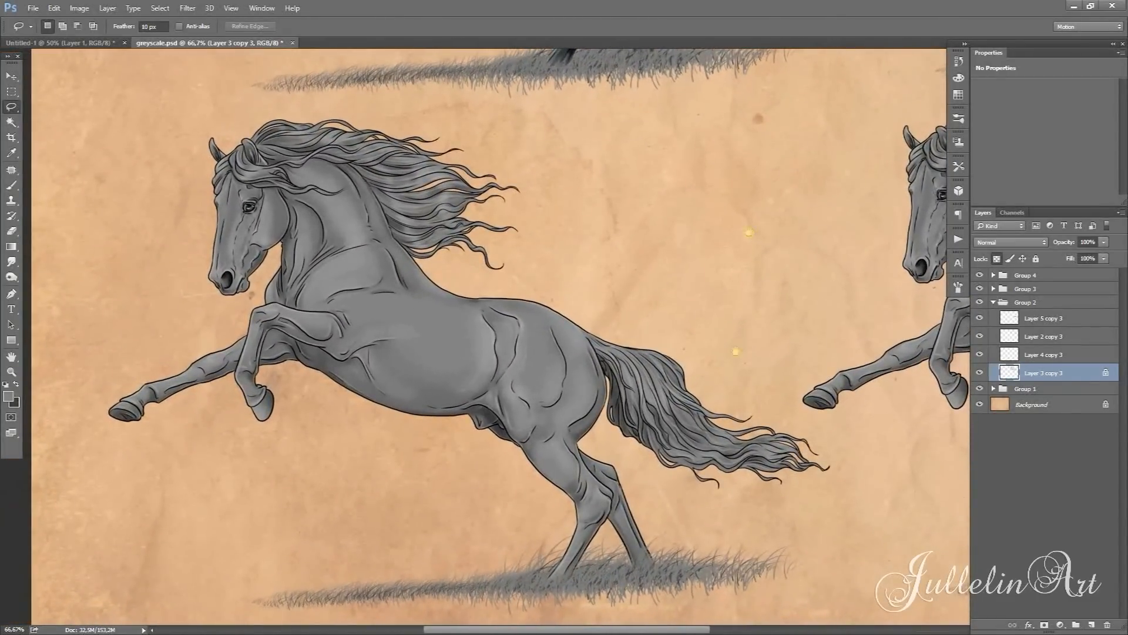
pyautogui.moveTo(737, 321); pyautogui.dragTo(713, 316)
pyautogui.click(1058, 356)
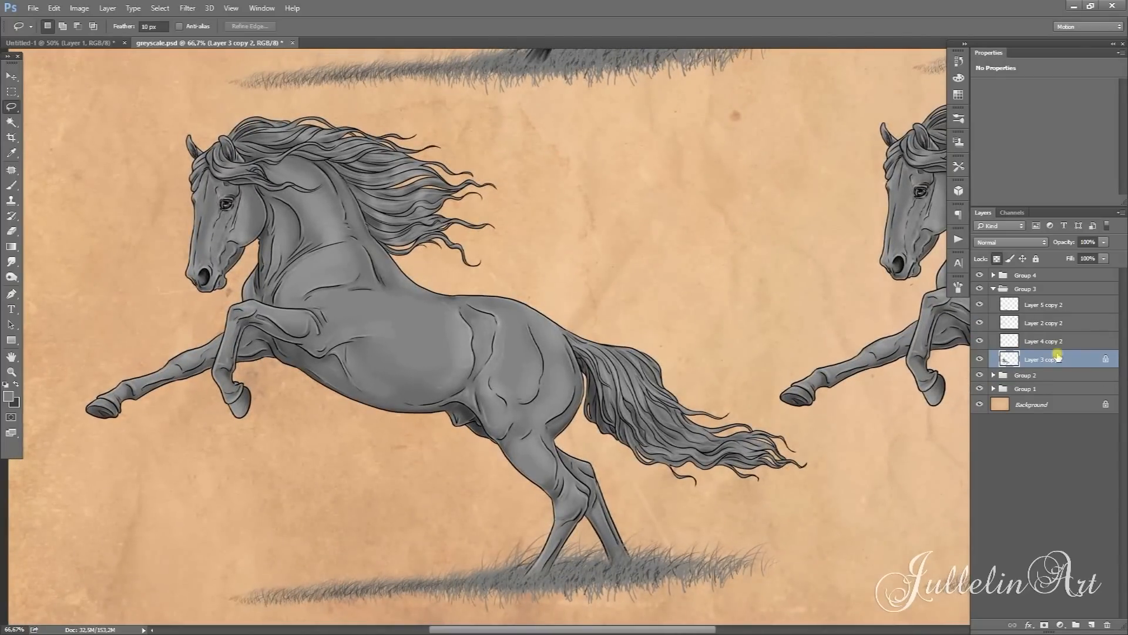
pyautogui.moveTo(546, 395)
pyautogui.mouseDown()
pyautogui.moveTo(607, 382)
pyautogui.moveTo(586, 394)
pyautogui.mouseUp()
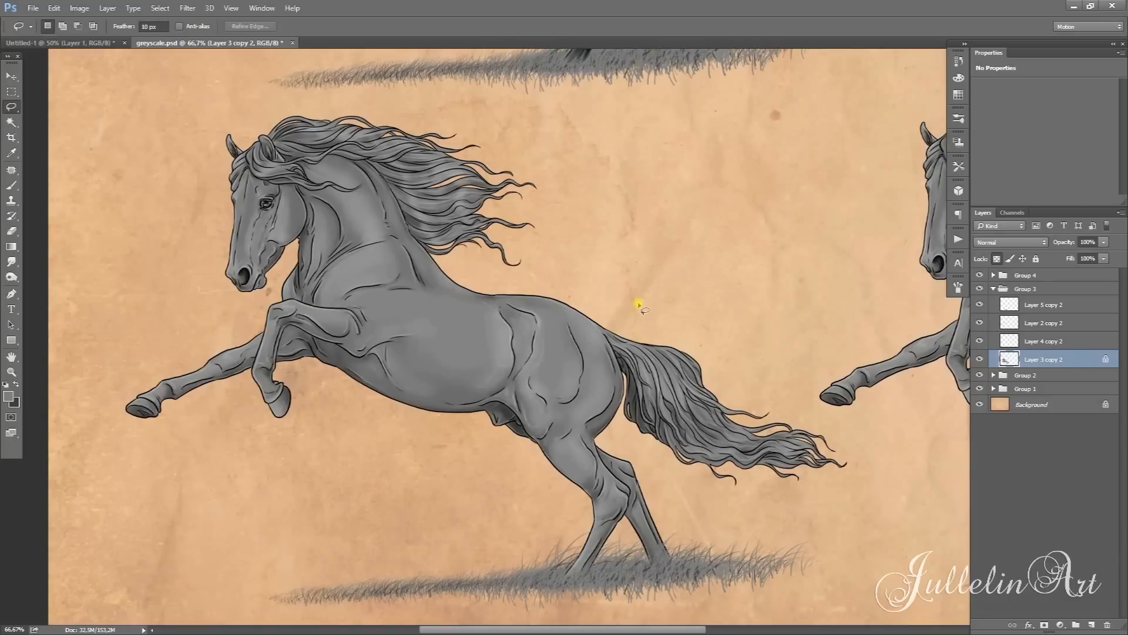
# - Colour the third horse chestnut with Color Balance, setting the midtones to +100 red and -35 towards yellow
pyautogui.hotkey('ctrl', 'b')
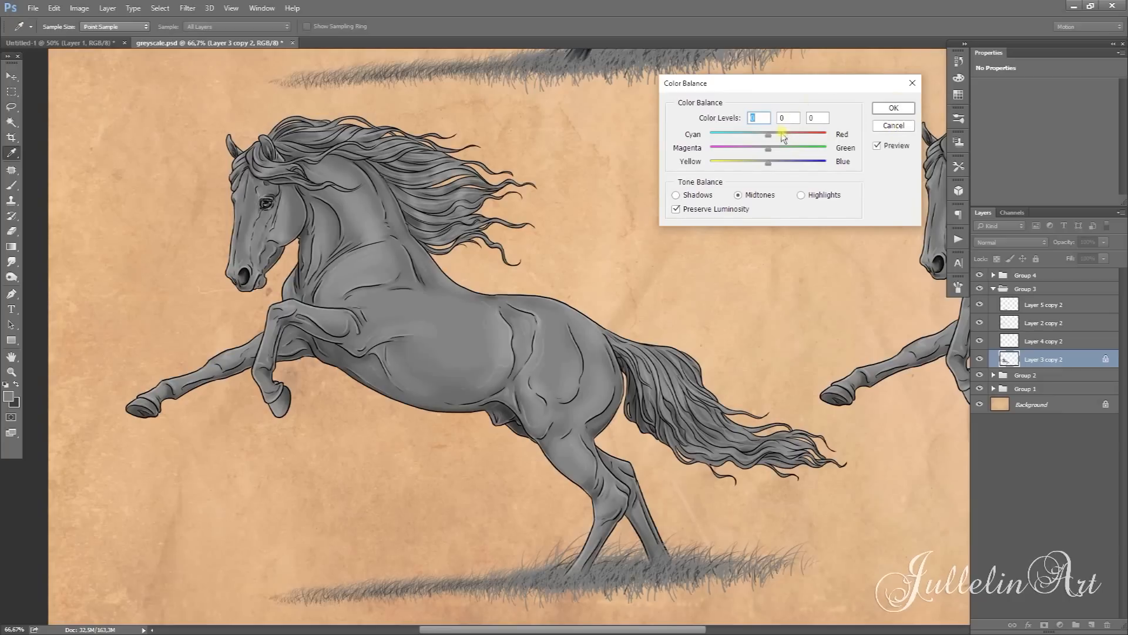
pyautogui.moveTo(768, 135); pyautogui.dragTo(748, 178)
pyautogui.moveTo(808, 135); pyautogui.dragTo(830, 136)
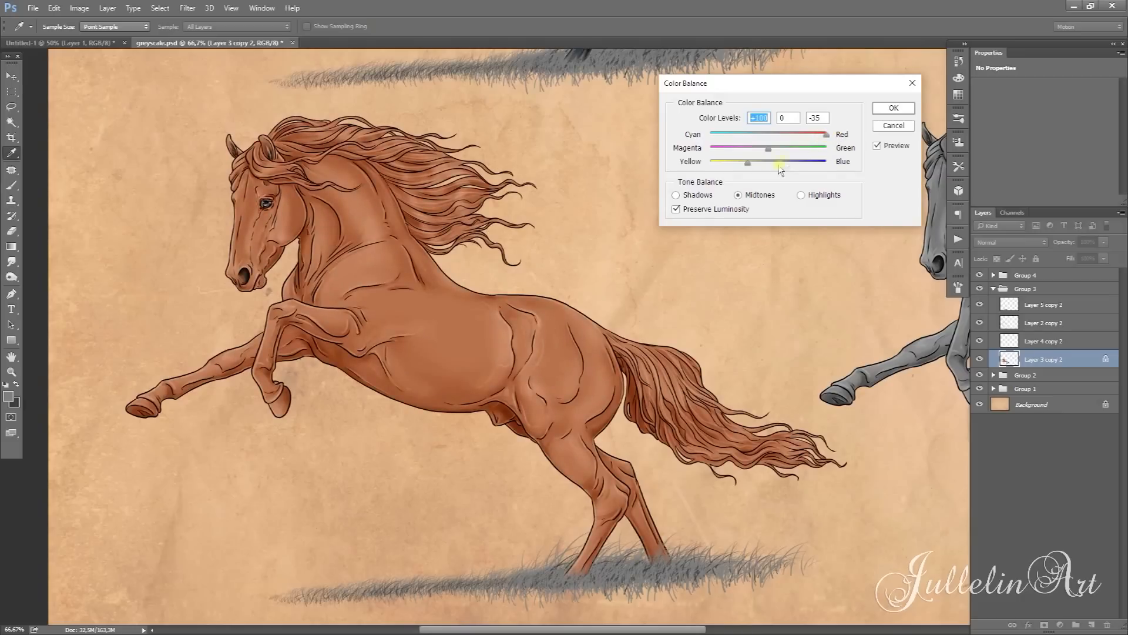
# - Shift the chestnut horse's shadows to +23 red and towards yellow, adjust its highlights, and apply the Color Balance
pyautogui.click(676, 195)
pyautogui.moveTo(768, 134); pyautogui.dragTo(752, 173)
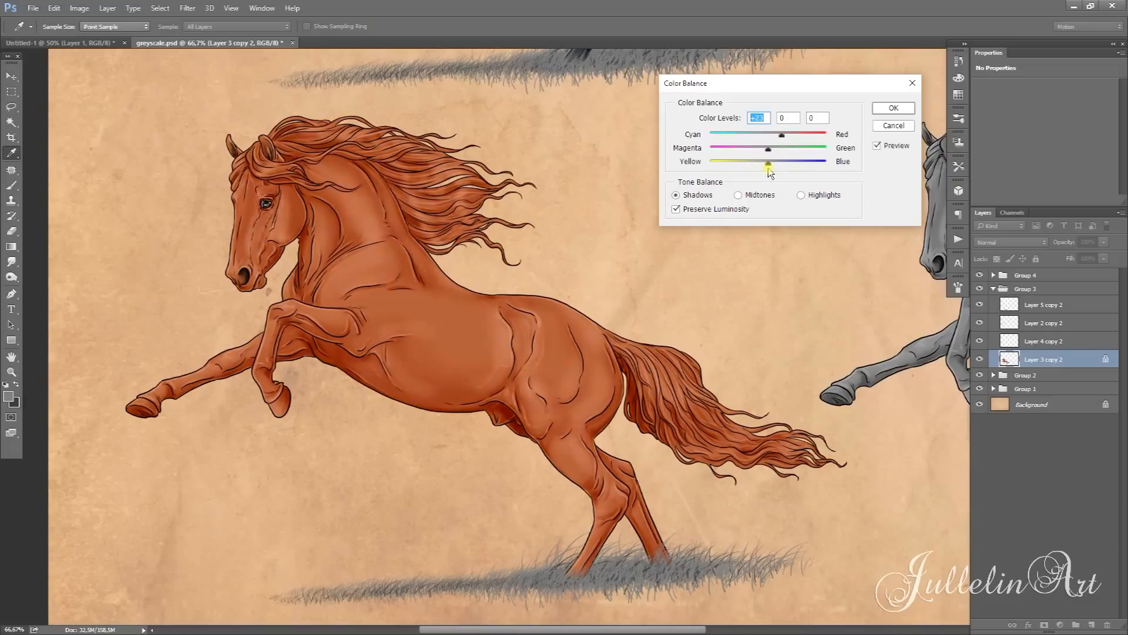
pyautogui.click(801, 195)
pyautogui.moveTo(771, 137)
pyautogui.mouseDown()
pyautogui.moveTo(745, 141)
pyautogui.moveTo(786, 139)
pyautogui.moveTo(748, 171)
pyautogui.moveTo(778, 172)
pyautogui.moveTo(797, 152)
pyautogui.moveTo(759, 153)
pyautogui.moveTo(772, 157)
pyautogui.mouseUp()
pyautogui.click(897, 107)
pyautogui.press('l')
# - Fine-tune the chestnut horse's brightness with a slight midtone adjustment in Levels
pyautogui.hotkey('ctrl', 'l')
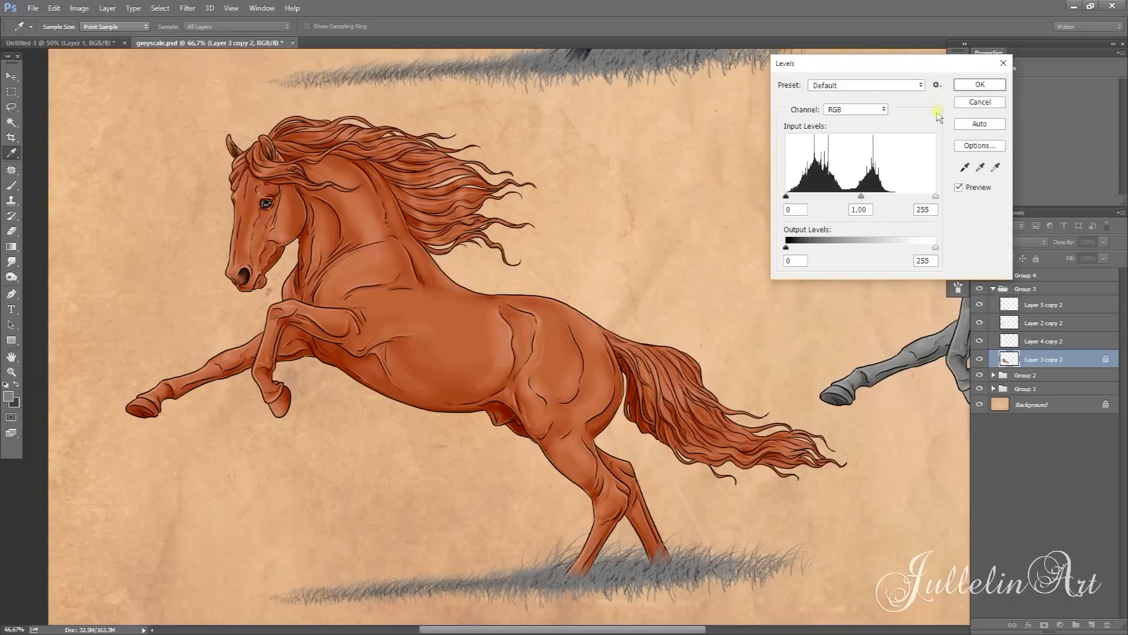
pyautogui.moveTo(861, 198)
pyautogui.mouseDown()
pyautogui.moveTo(894, 196)
pyautogui.moveTo(863, 203)
pyautogui.mouseUp()
pyautogui.click(979, 85)
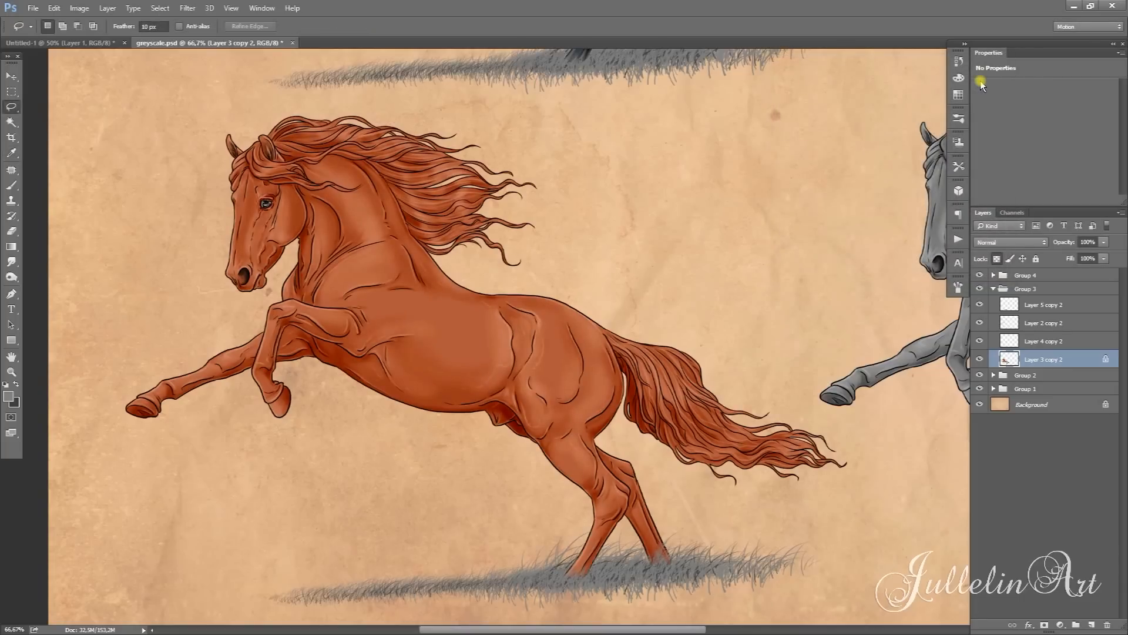
# - Lasso the chestnut horse's muzzle, eye area, forehead edge and groin with a 10 px feather, adding each to one selection
pyautogui.click(149, 27)
pyautogui.click(149, 26)
pyautogui.click(681, 24)
pyautogui.moveTo(244, 260)
pyautogui.mouseDown()
pyautogui.moveTo(231, 272)
pyautogui.moveTo(227, 251)
pyautogui.moveTo(267, 281)
pyautogui.moveTo(246, 306)
pyautogui.moveTo(222, 261)
pyautogui.mouseUp()
pyautogui.moveTo(265, 192)
pyautogui.mouseDown()
pyautogui.moveTo(273, 201)
pyautogui.moveTo(254, 205)
pyautogui.moveTo(269, 214)
pyautogui.moveTo(267, 190)
pyautogui.moveTo(237, 208)
pyautogui.moveTo(233, 192)
pyautogui.mouseUp()
pyautogui.press('shift')
pyautogui.moveTo(432, 416)
pyautogui.mouseDown()
pyautogui.moveTo(501, 399)
pyautogui.moveTo(525, 429)
pyautogui.mouseUp()
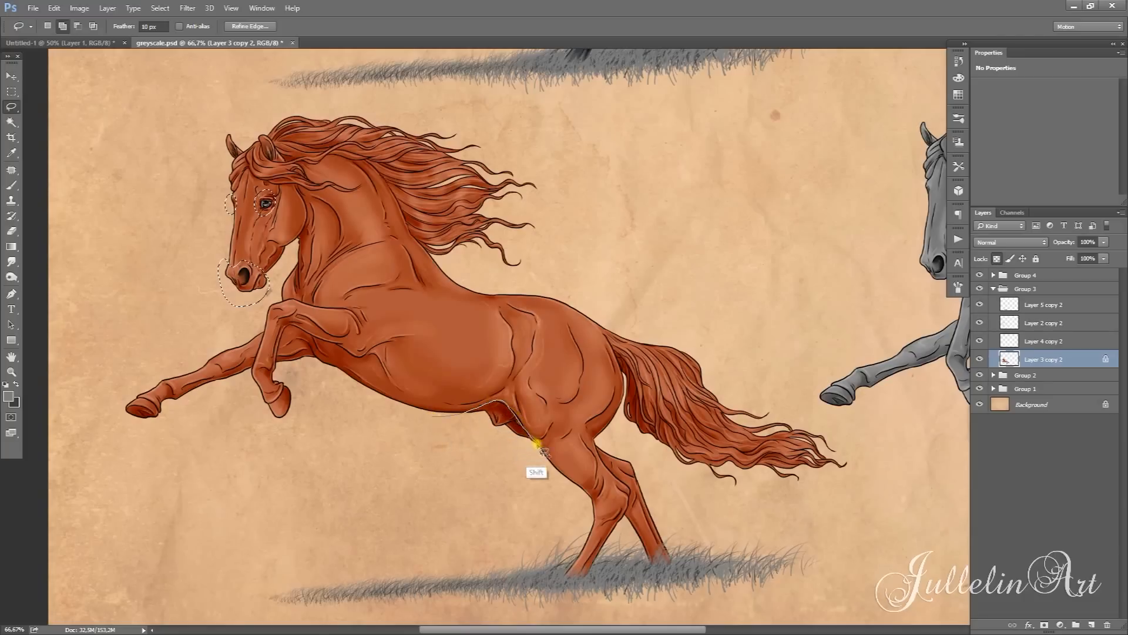
pyautogui.moveTo(463, 449); pyautogui.dragTo(448, 416)
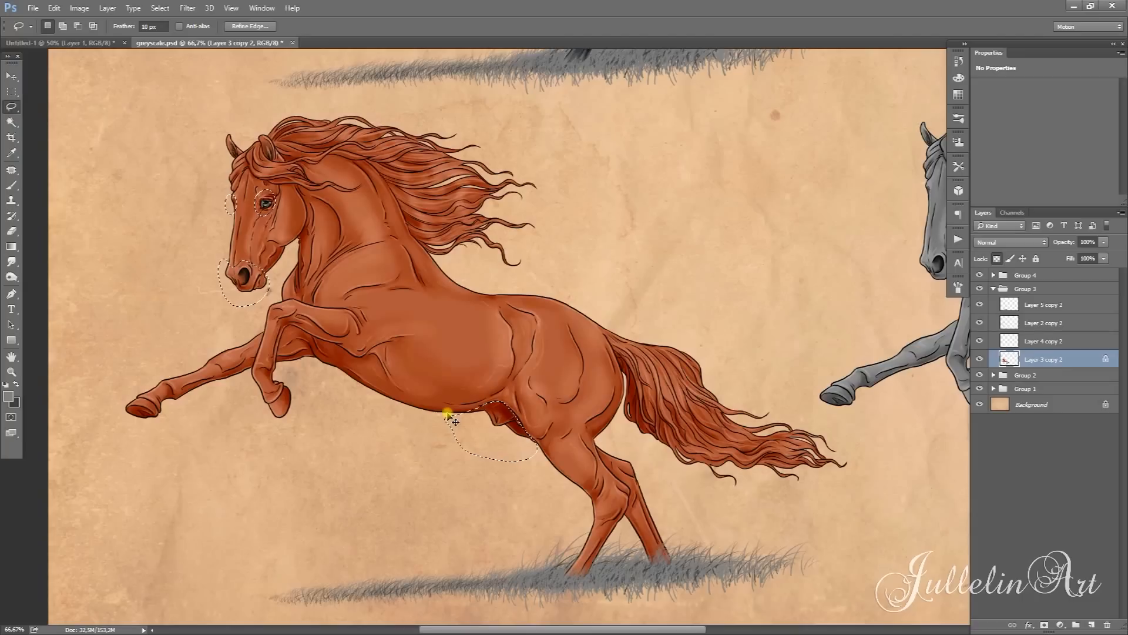
# - Desaturate the selected muzzle, eye and groin areas with Hue/Saturation, setting the saturation to -68
pyautogui.hotkey('ctrl', 'u')
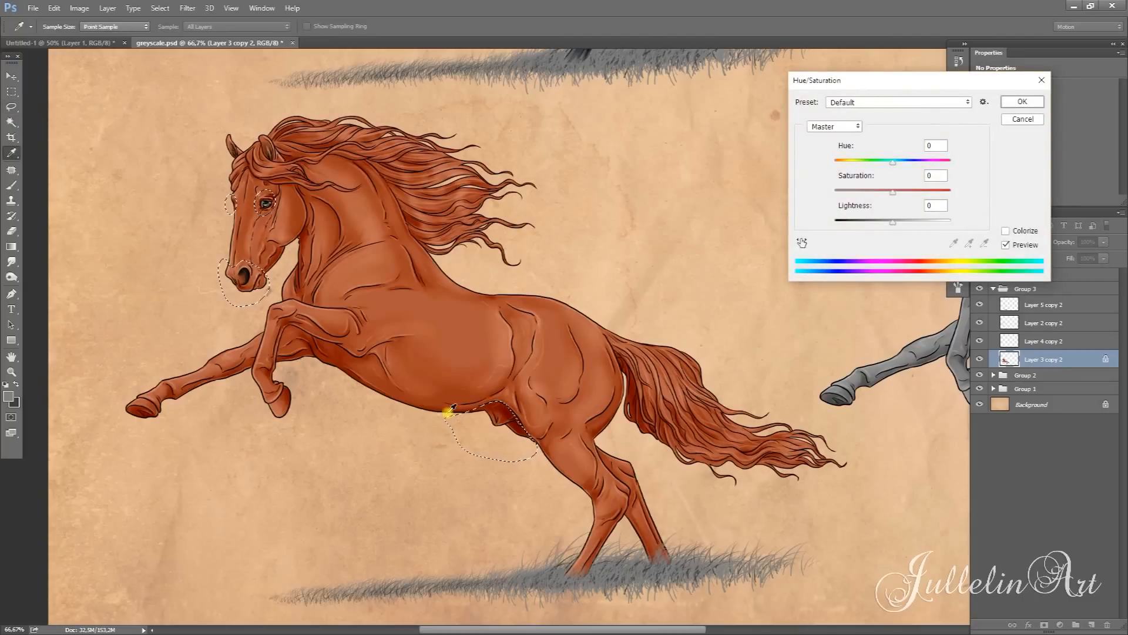
pyautogui.moveTo(934, 84); pyautogui.dragTo(789, 82)
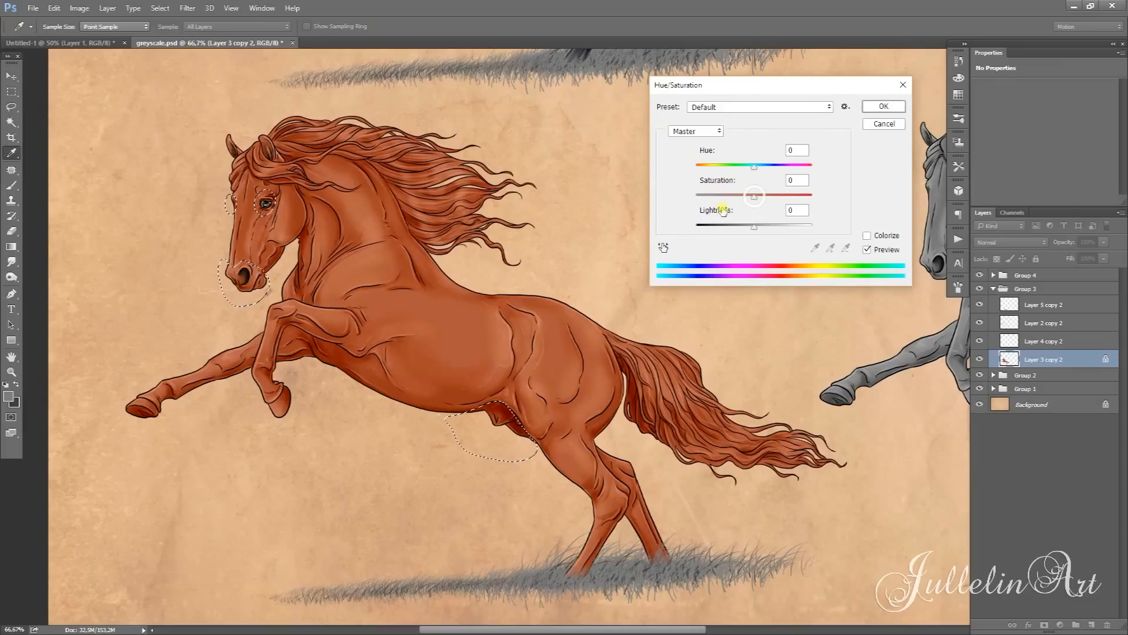
pyautogui.moveTo(758, 201); pyautogui.dragTo(716, 222)
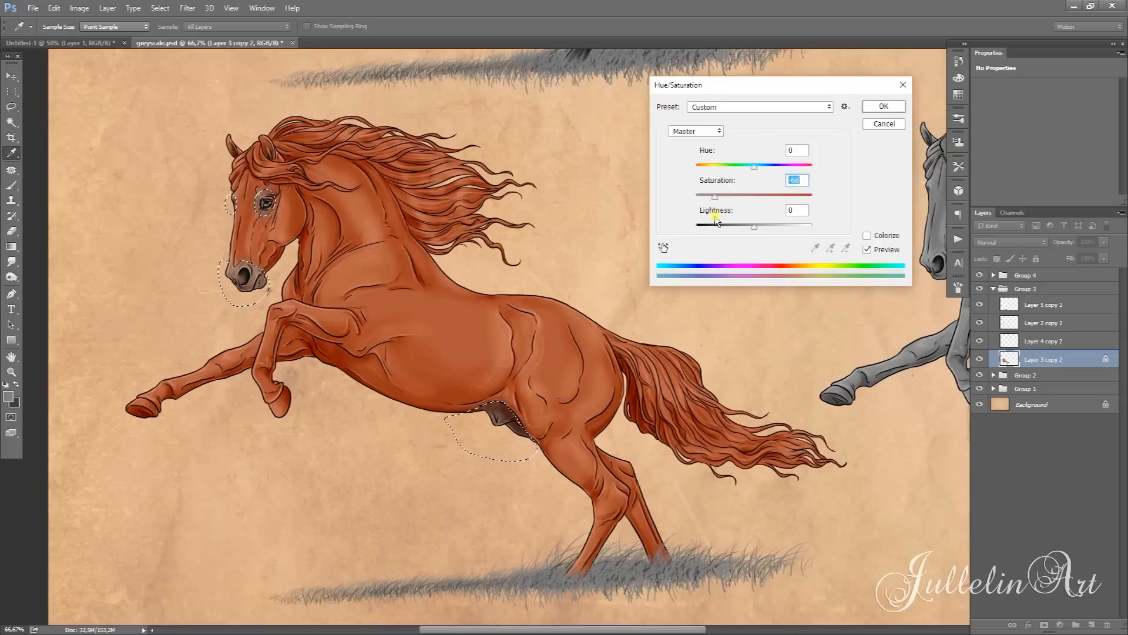
pyautogui.click(884, 106)
# - Darken the selected muzzle, eye and groin areas with Levels by setting the midtones to 0.72, and deselect
pyautogui.hotkey('ctrl', 'l')
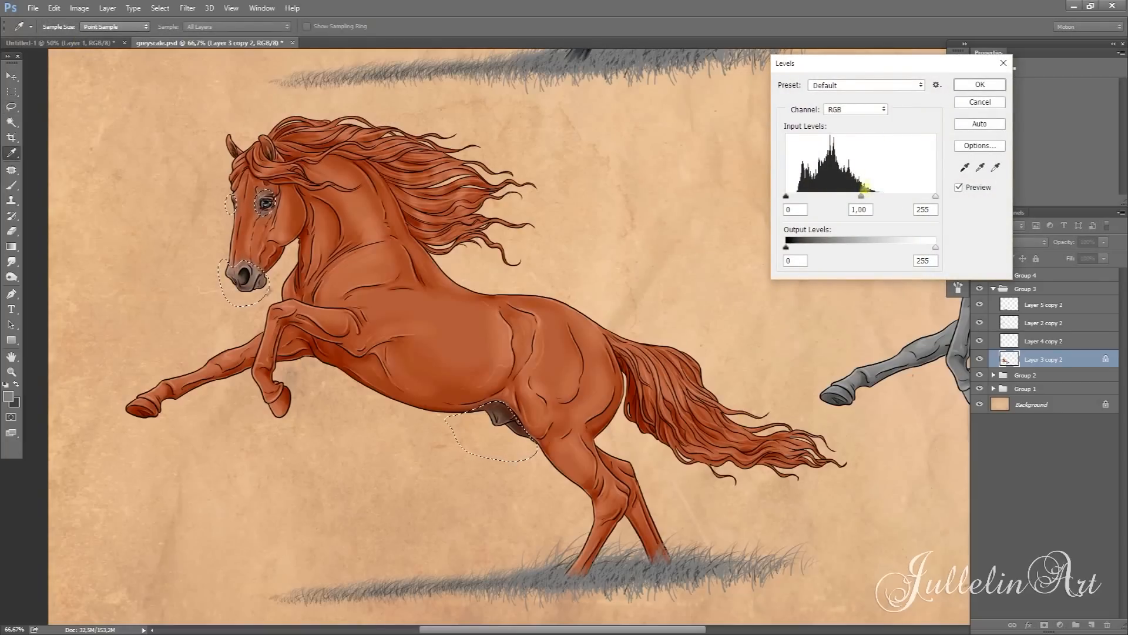
pyautogui.moveTo(863, 200)
pyautogui.mouseDown()
pyautogui.moveTo(887, 197)
pyautogui.moveTo(859, 198)
pyautogui.moveTo(887, 197)
pyautogui.moveTo(876, 202)
pyautogui.mouseUp()
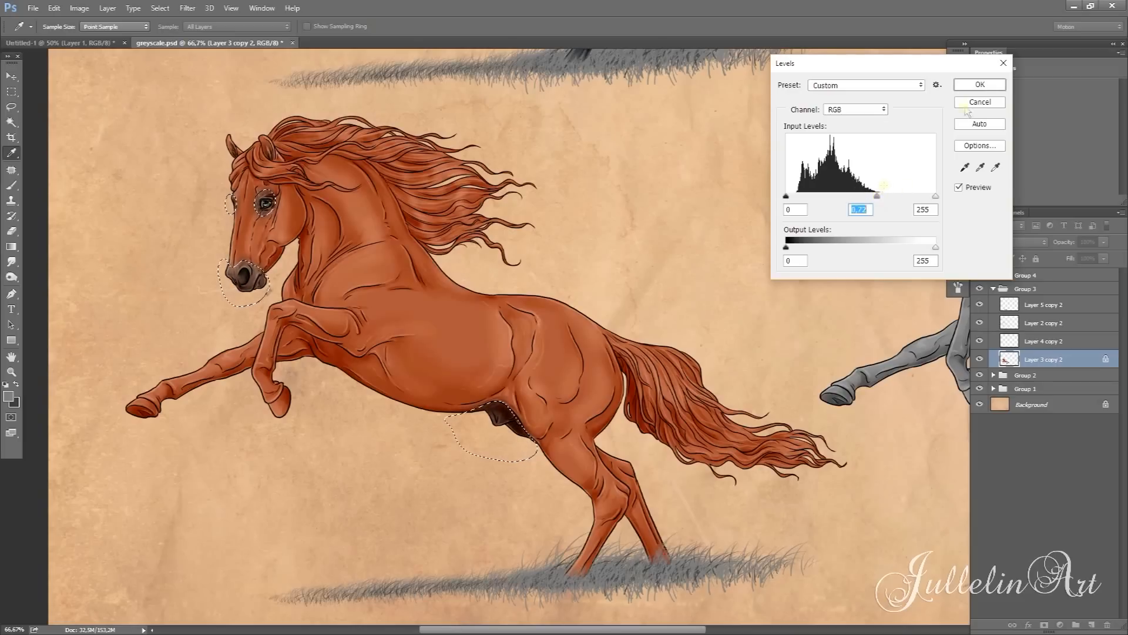
pyautogui.click(980, 84)
pyautogui.hotkey('ctrl', 'd')
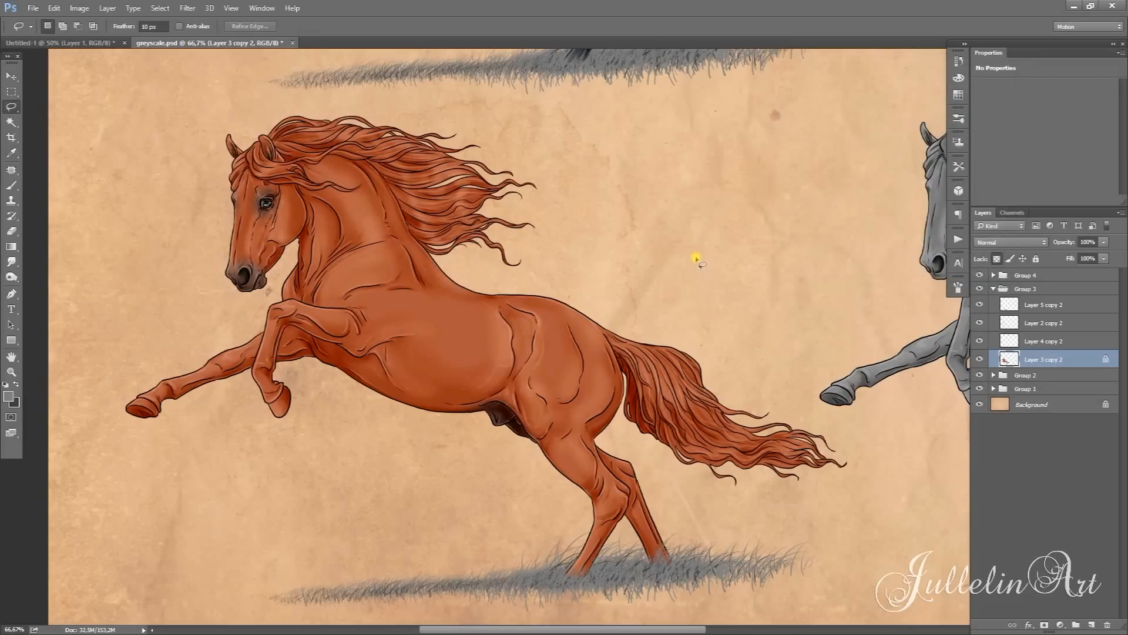
# - Set the lasso feather to 20 px and select the chestnut horse's front and hind lower legs in one selection
pyautogui.press('Return')
pyautogui.press('Return')
pyautogui.moveTo(251, 355)
pyautogui.mouseDown()
pyautogui.moveTo(241, 391)
pyautogui.moveTo(161, 436)
pyautogui.moveTo(124, 399)
pyautogui.moveTo(225, 337)
pyautogui.mouseUp()
pyautogui.press('shift')
pyautogui.moveTo(305, 310)
pyautogui.mouseDown()
pyautogui.moveTo(294, 405)
pyautogui.moveTo(258, 420)
pyautogui.moveTo(280, 303)
pyautogui.moveTo(300, 294)
pyautogui.mouseUp()
pyautogui.moveTo(548, 462)
pyautogui.mouseDown()
pyautogui.moveTo(632, 453)
pyautogui.moveTo(649, 597)
pyautogui.moveTo(555, 472)
pyautogui.mouseUp()
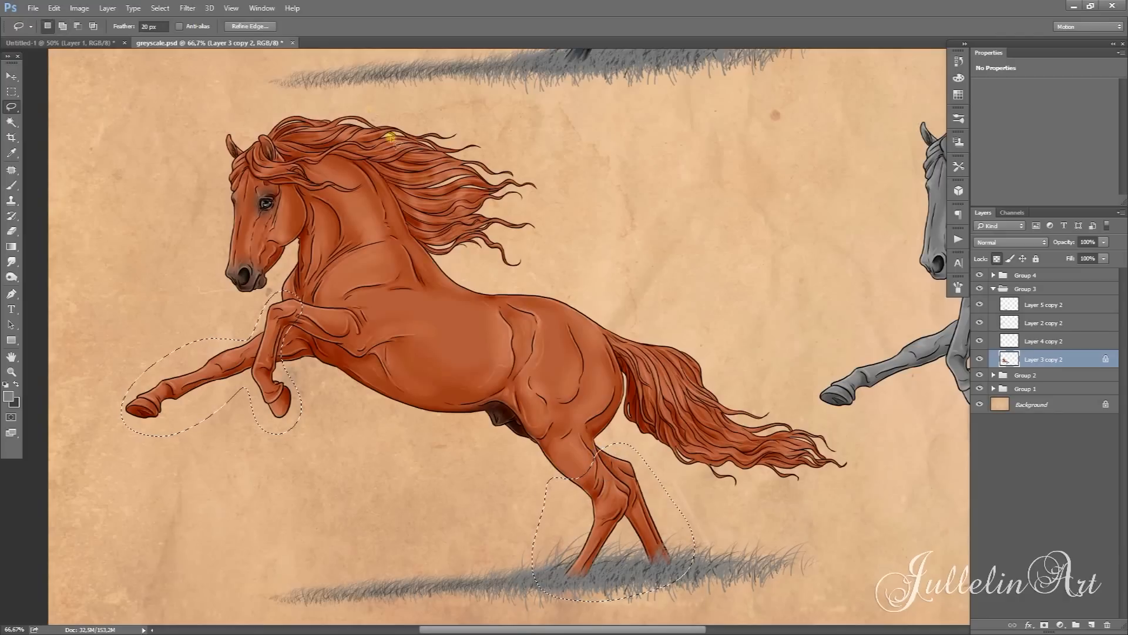
# - Set the lasso feather to 2 px and subtract the body area behind the raised foreleg from the leg selection
pyautogui.click(145, 26)
pyautogui.write('0')
pyautogui.press('Return')
pyautogui.press('Return')
pyautogui.press('alt')
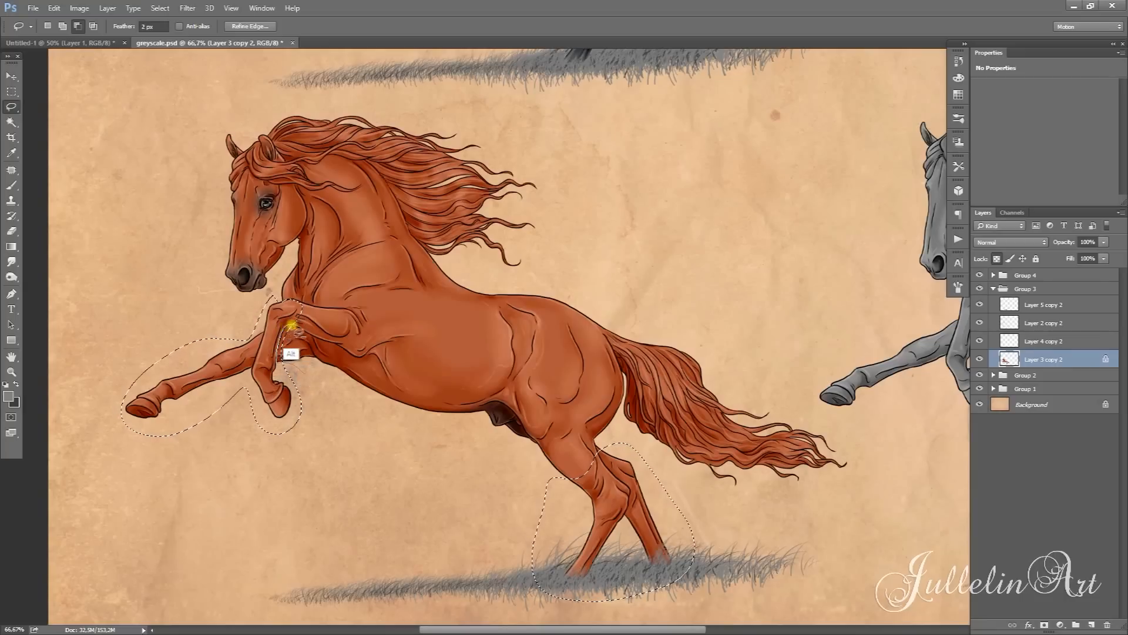
pyautogui.moveTo(301, 354); pyautogui.dragTo(306, 366)
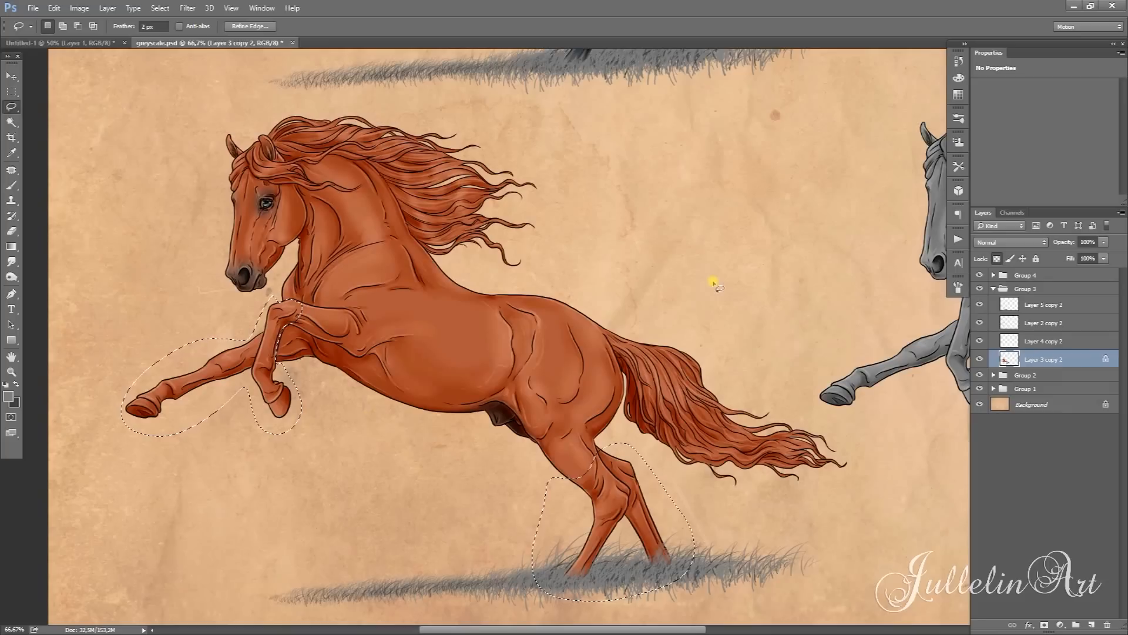
# - Add the chestnut horse's forelock and its long strand over the neck to the selection with the 2 px lasso
pyautogui.click(11, 375)
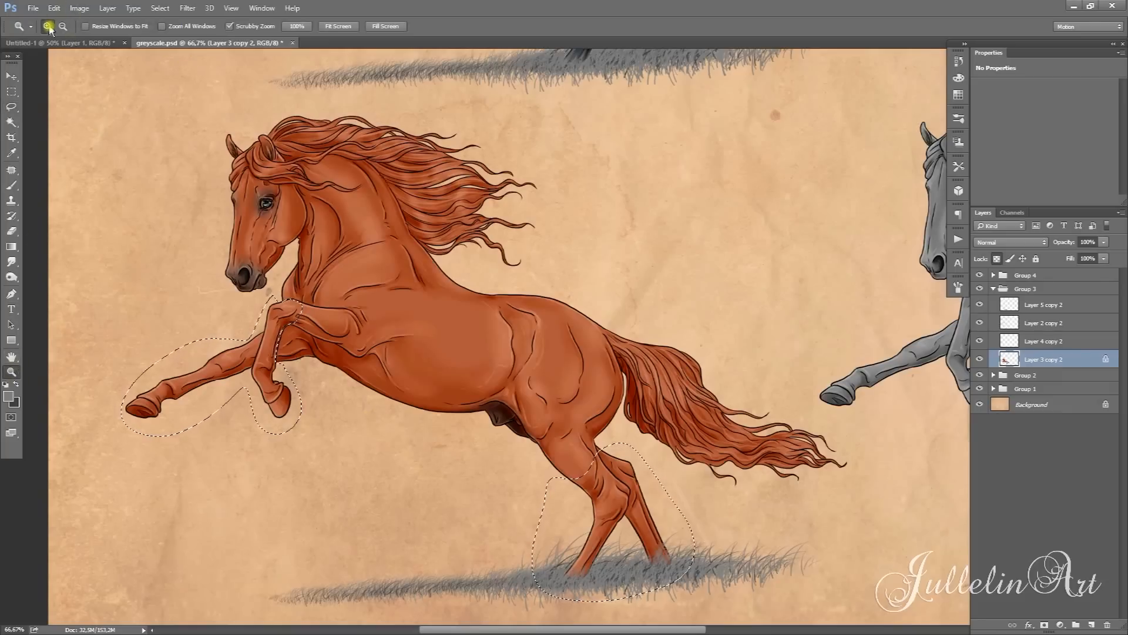
pyautogui.click(288, 151)
pyautogui.click(288, 152)
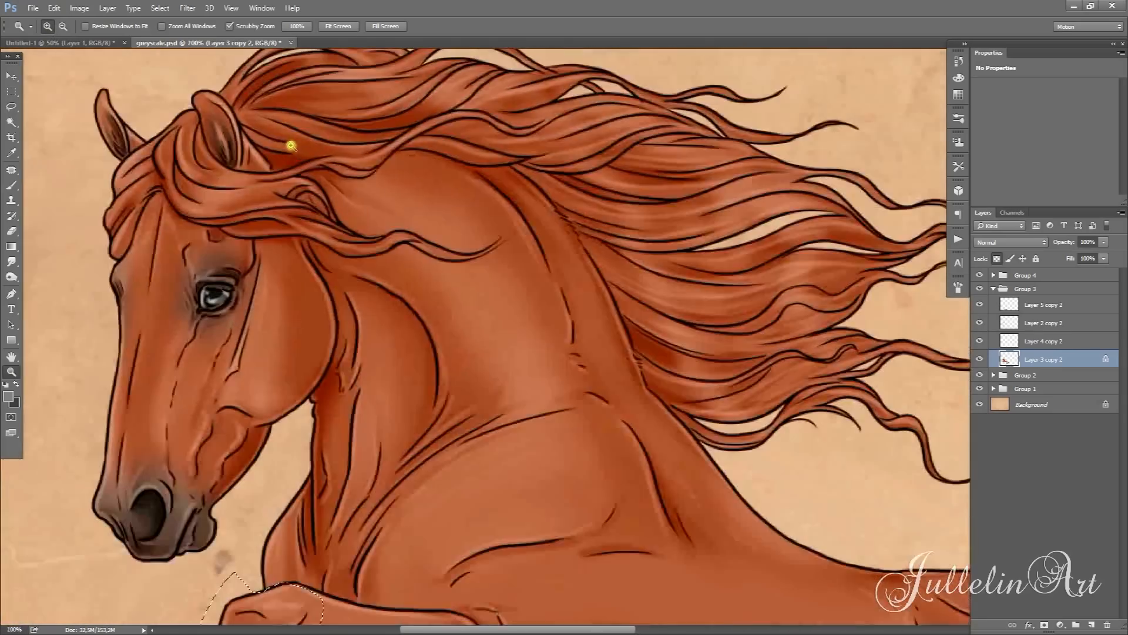
pyautogui.scroll(-1, 488, 194)
pyautogui.click(62, 28)
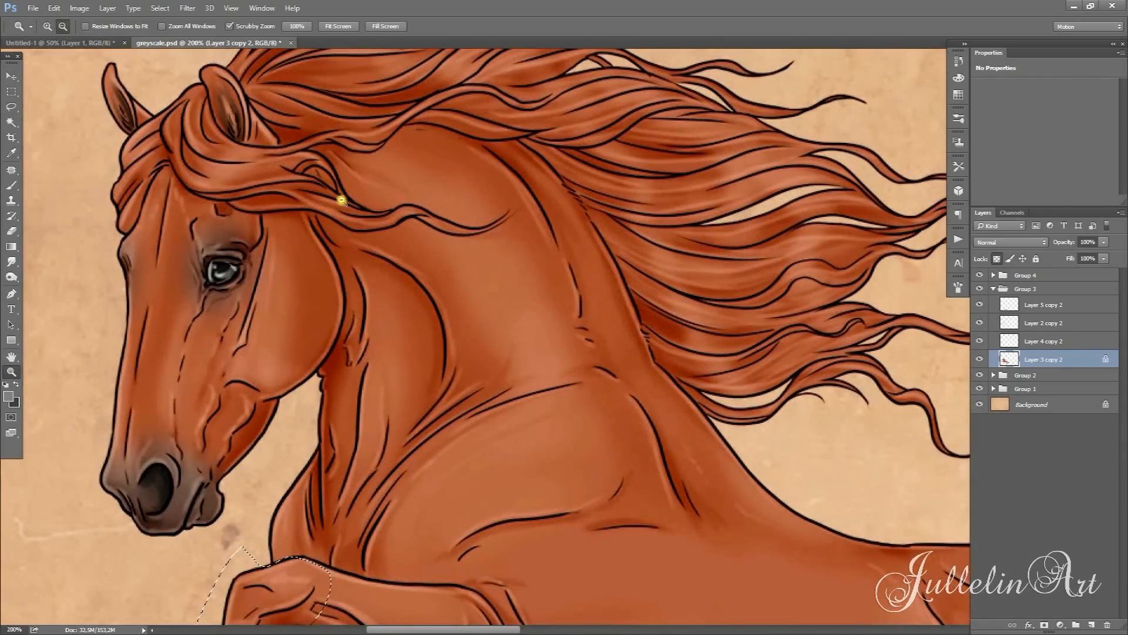
pyautogui.click(335, 194)
pyautogui.scroll(1, 440, 239)
pyautogui.click(11, 107)
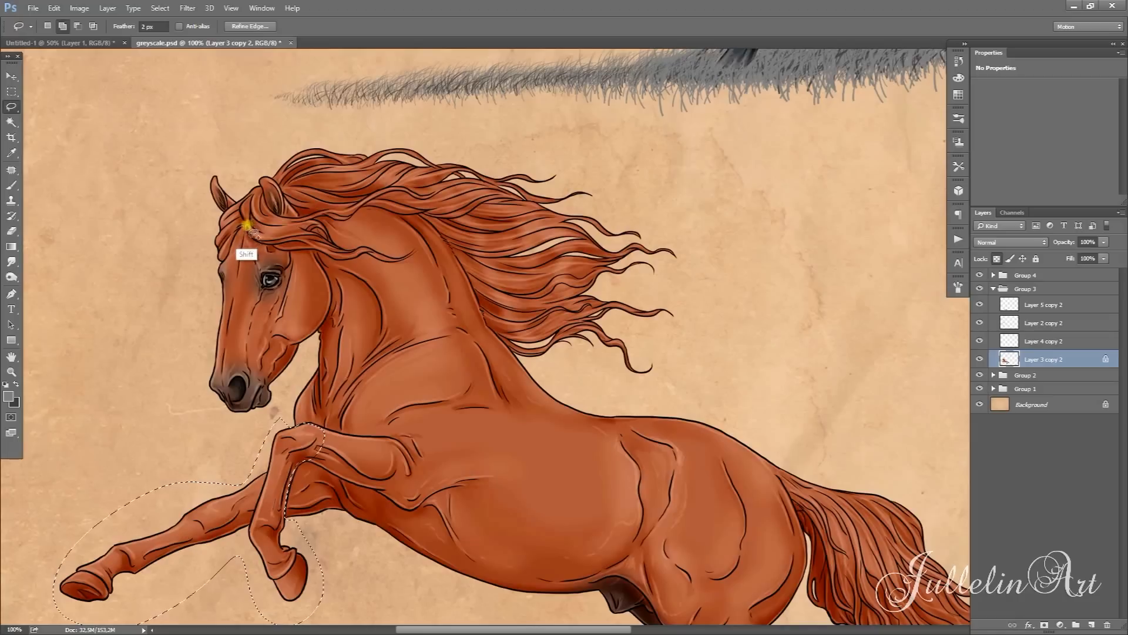
pyautogui.moveTo(245, 227)
pyautogui.mouseDown()
pyautogui.moveTo(218, 267)
pyautogui.moveTo(214, 226)
pyautogui.moveTo(257, 184)
pyautogui.moveTo(250, 222)
pyautogui.mouseUp()
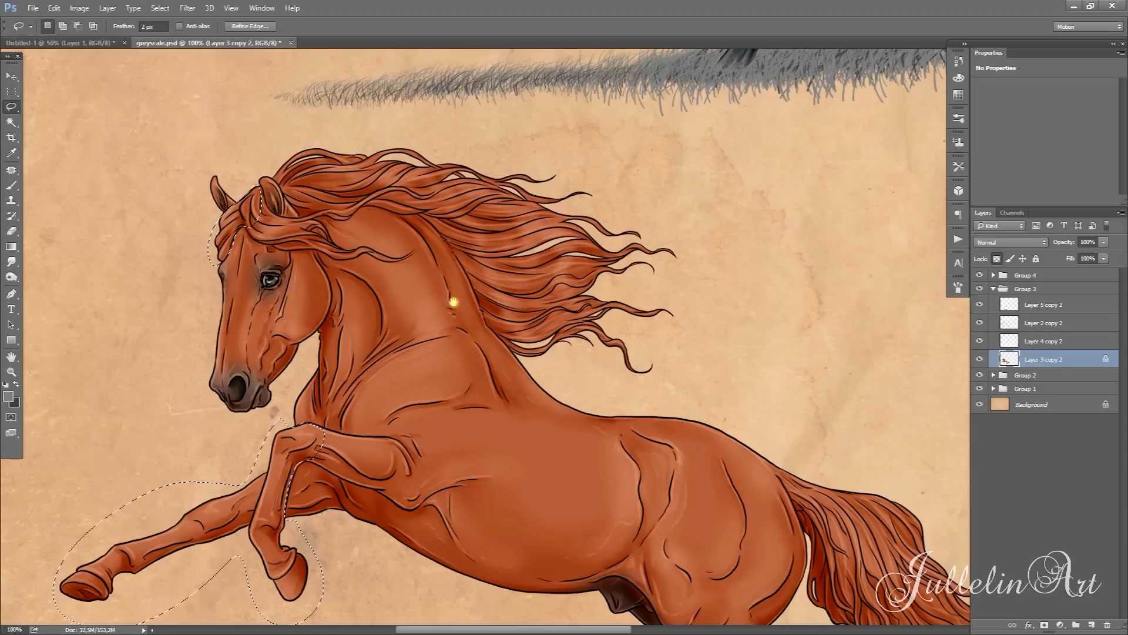
pyautogui.moveTo(443, 297); pyautogui.dragTo(353, 259)
pyautogui.moveTo(141, 139)
pyautogui.mouseDown()
pyautogui.moveTo(202, 185)
pyautogui.moveTo(205, 217)
pyautogui.moveTo(196, 219)
pyautogui.mouseUp()
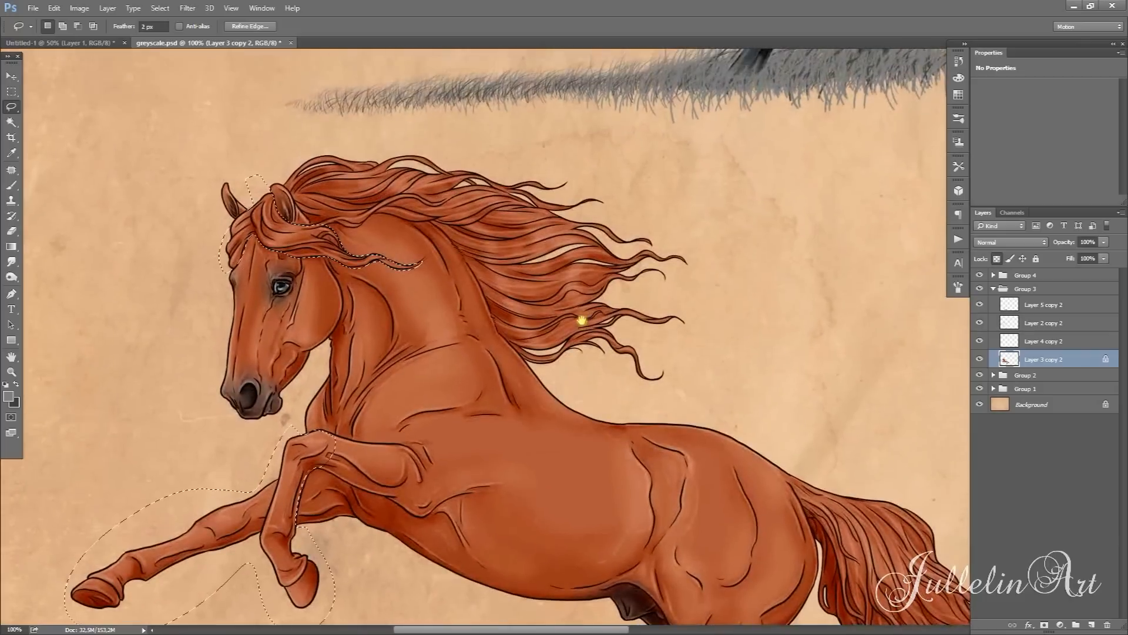
# - Add the chestnut horse's flowing mane behind the ears and along the neck crest to the selection with the 2 px lasso
pyautogui.press('shift')
pyautogui.moveTo(312, 235)
pyautogui.mouseDown()
pyautogui.moveTo(360, 227)
pyautogui.moveTo(405, 188)
pyautogui.moveTo(367, 141)
pyautogui.moveTo(286, 155)
pyautogui.moveTo(264, 188)
pyautogui.moveTo(293, 177)
pyautogui.moveTo(311, 221)
pyautogui.moveTo(266, 196)
pyautogui.moveTo(280, 183)
pyautogui.moveTo(313, 222)
pyautogui.moveTo(318, 193)
pyautogui.moveTo(282, 146)
pyautogui.mouseUp()
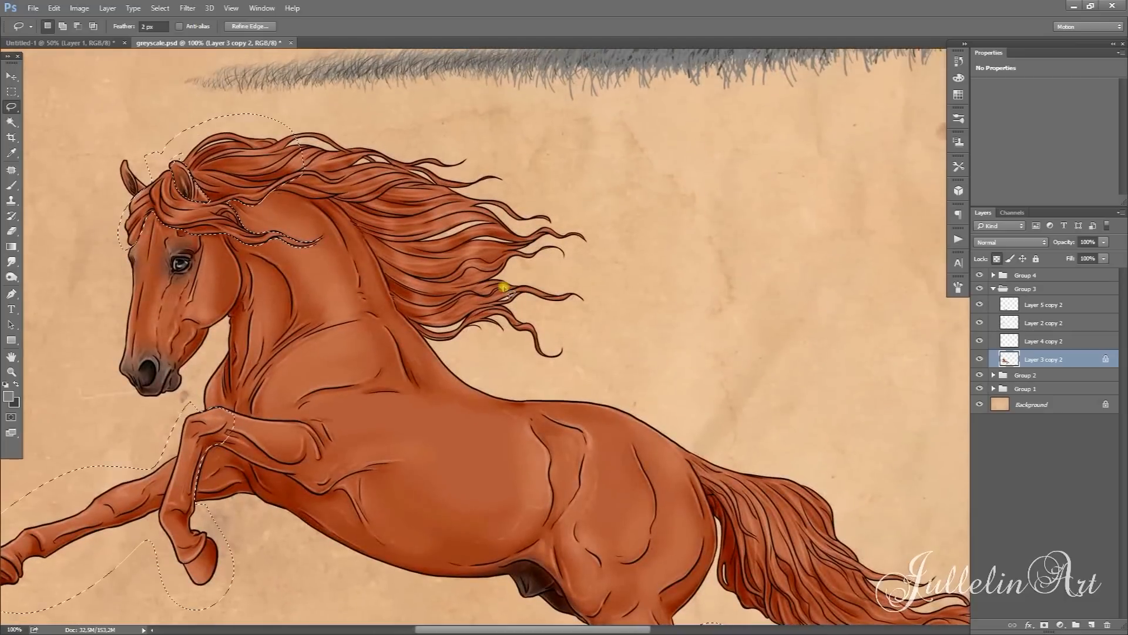
pyautogui.moveTo(302, 221)
pyautogui.mouseDown()
pyautogui.moveTo(251, 214)
pyautogui.moveTo(267, 191)
pyautogui.moveTo(330, 201)
pyautogui.moveTo(362, 224)
pyautogui.moveTo(423, 164)
pyautogui.moveTo(276, 123)
pyautogui.mouseUp()
pyautogui.moveTo(341, 206)
pyautogui.mouseDown()
pyautogui.moveTo(431, 352)
pyautogui.moveTo(594, 369)
pyautogui.moveTo(482, 136)
pyautogui.moveTo(351, 114)
pyautogui.mouseUp()
# - Add the chestnut horse's whole tail to the selection with the 2 px lasso, following its edge against the hindquarters
pyautogui.moveTo(753, 391)
pyautogui.mouseDown()
pyautogui.moveTo(718, 312)
pyautogui.moveTo(680, 328)
pyautogui.moveTo(577, 300)
pyautogui.moveTo(456, 233)
pyautogui.mouseUp()
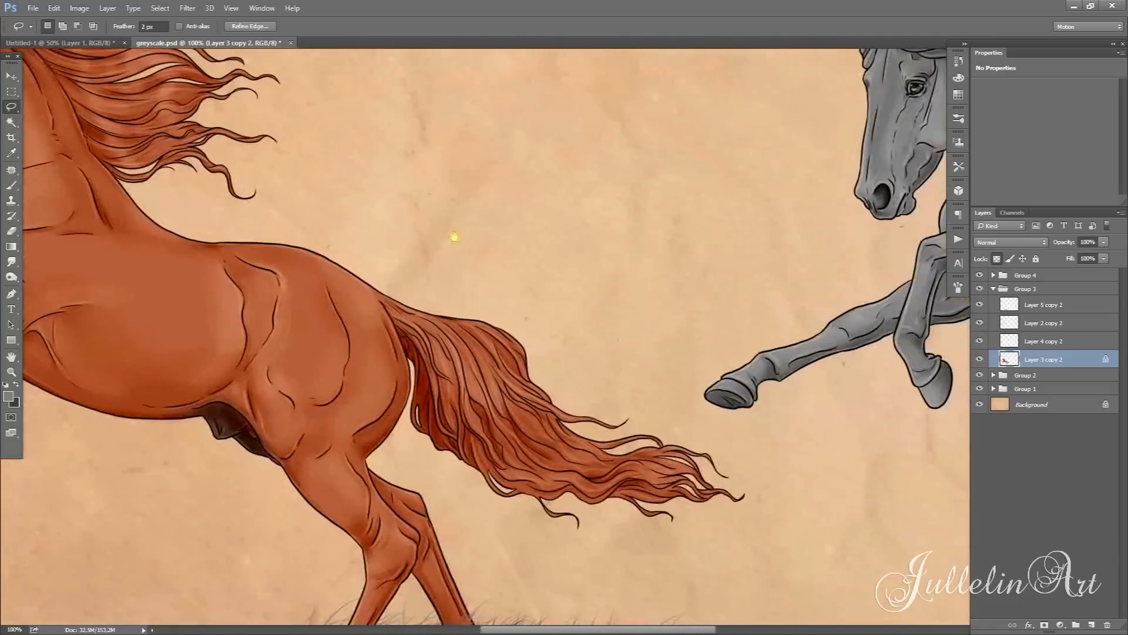
pyautogui.press('shift')
pyautogui.moveTo(376, 289)
pyautogui.mouseDown()
pyautogui.moveTo(409, 364)
pyautogui.moveTo(411, 432)
pyautogui.moveTo(553, 534)
pyautogui.moveTo(753, 540)
pyautogui.moveTo(758, 472)
pyautogui.moveTo(536, 335)
pyautogui.moveTo(376, 259)
pyautogui.mouseUp()
pyautogui.click(13, 373)
pyautogui.click(63, 26)
pyautogui.click(364, 220)
pyautogui.moveTo(442, 182); pyautogui.dragTo(640, 223)
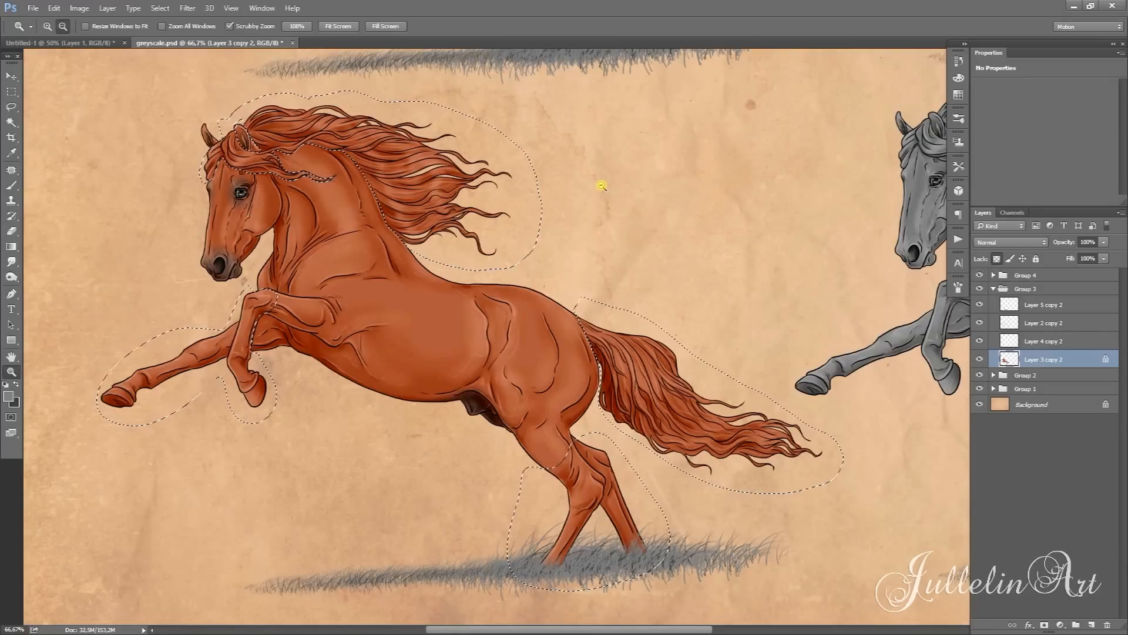
# - Darken the selected mane, tail and lower legs with Levels by setting the midtones to about 0.66
pyautogui.hotkey('ctrl', 'l')
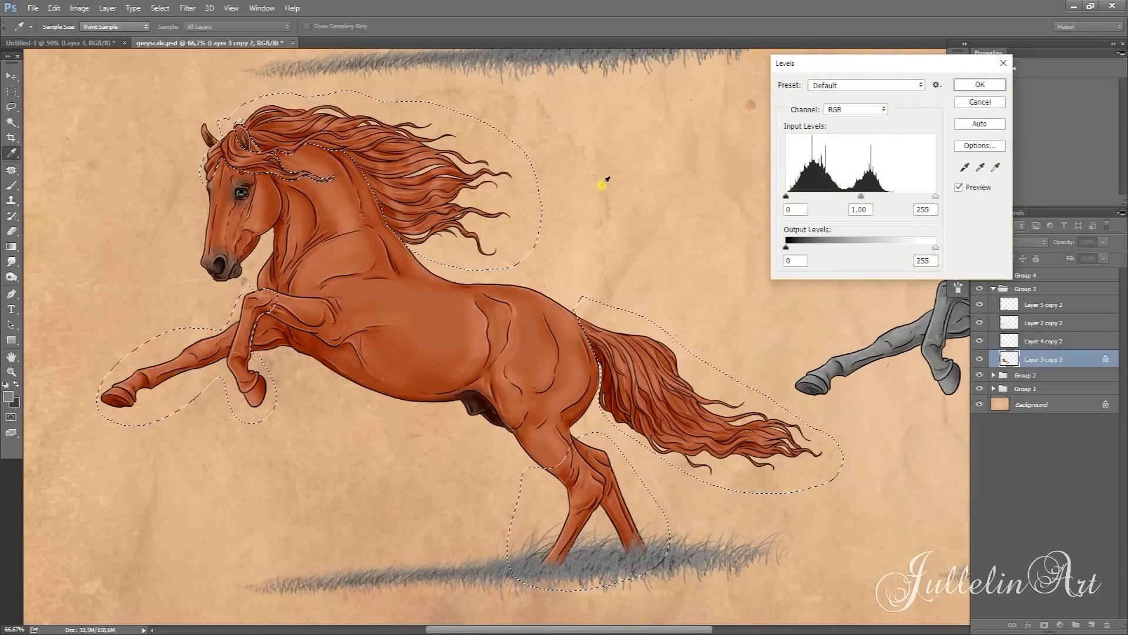
pyautogui.moveTo(869, 197)
pyautogui.mouseDown()
pyautogui.moveTo(851, 197)
pyautogui.moveTo(884, 205)
pyautogui.mouseUp()
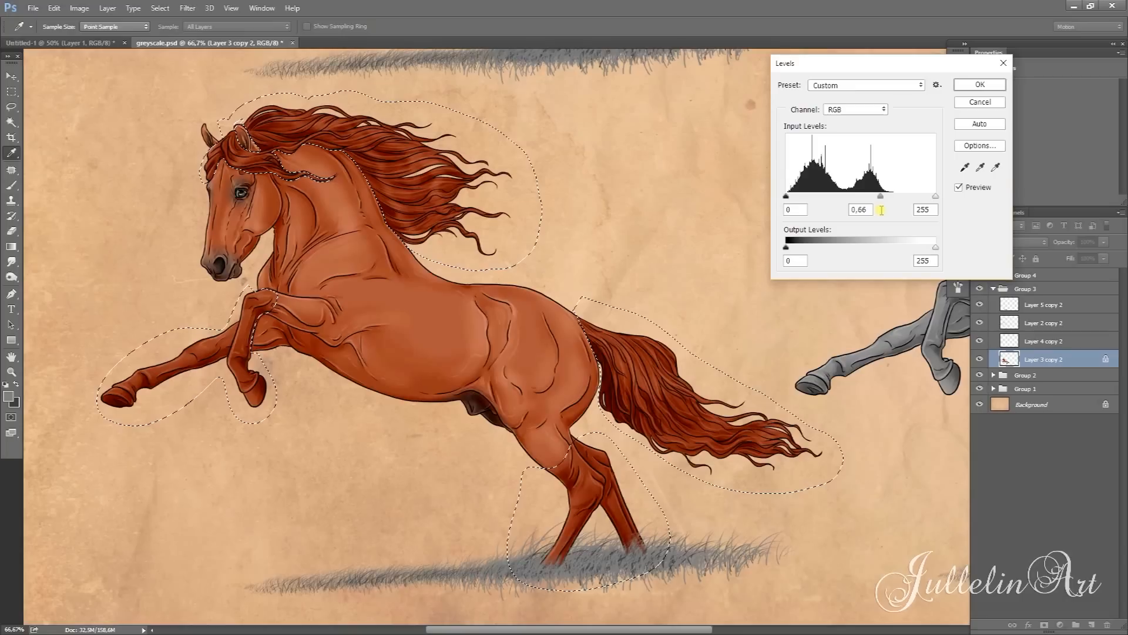
pyautogui.moveTo(879, 209); pyautogui.dragTo(877, 210)
pyautogui.click(980, 84)
pyautogui.press('z')
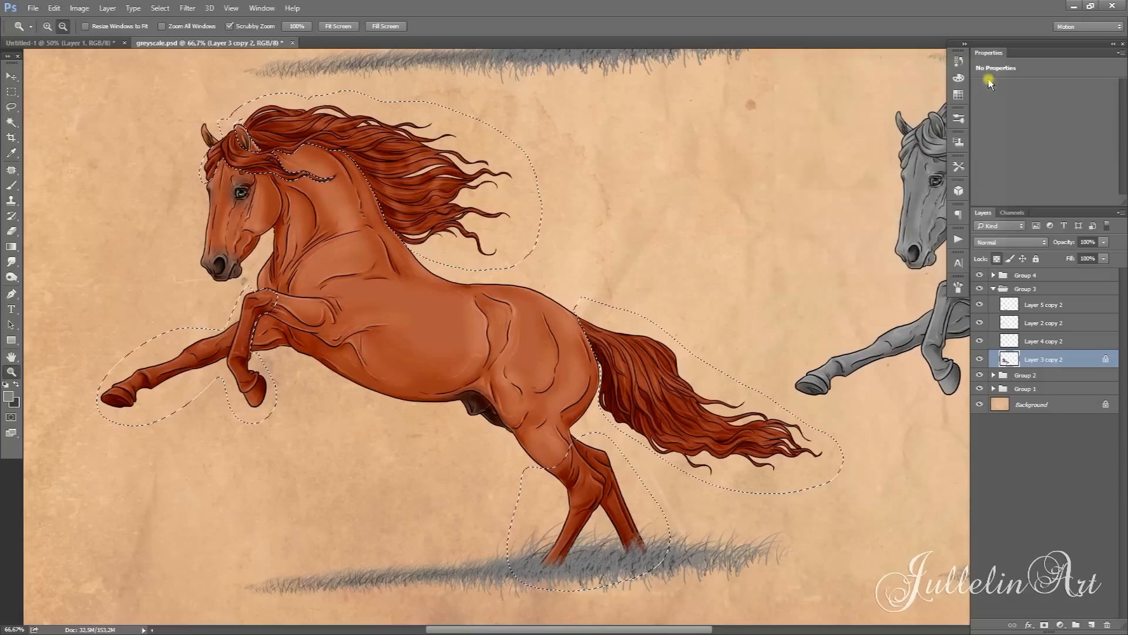
# - Set the lasso feather to 20 px and trim the upper edges of the leg selection at the raised foreleg and hind legs
pyautogui.click(11, 107)
pyautogui.click(143, 27)
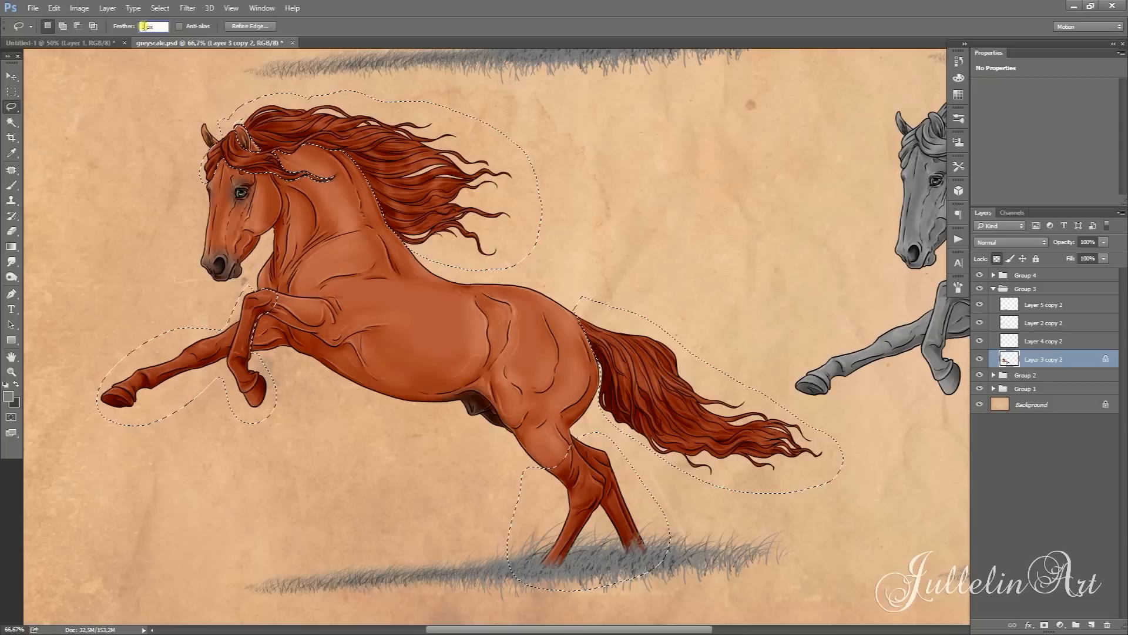
pyautogui.press('Return')
pyautogui.press('alt')
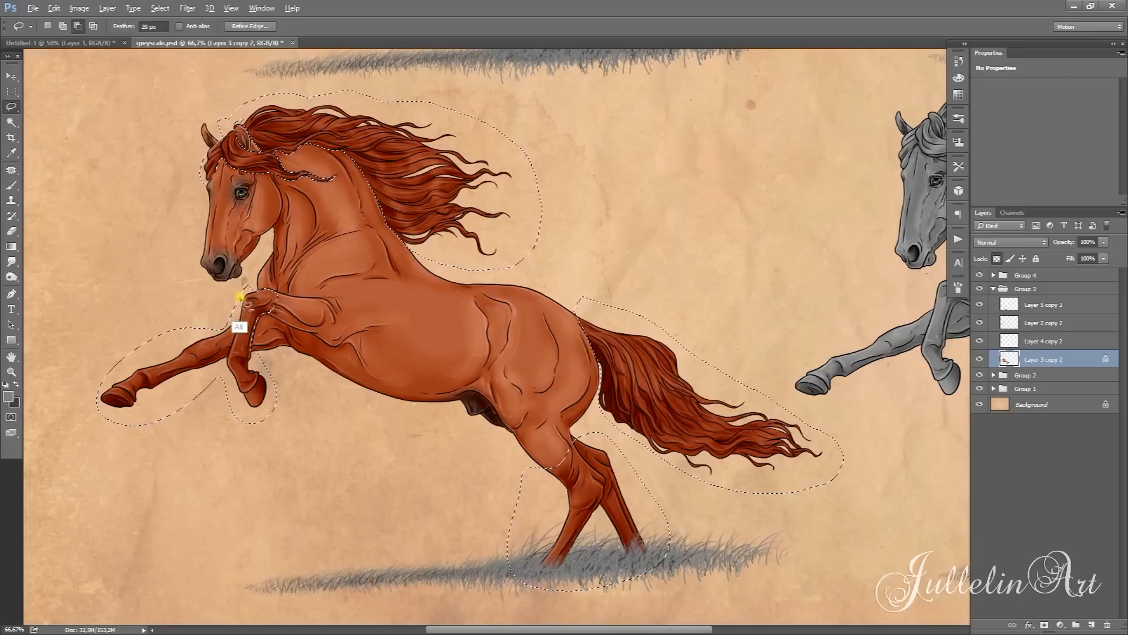
pyautogui.moveTo(264, 276)
pyautogui.mouseDown()
pyautogui.moveTo(275, 313)
pyautogui.moveTo(258, 362)
pyautogui.moveTo(259, 339)
pyautogui.moveTo(235, 313)
pyautogui.moveTo(211, 323)
pyautogui.mouseUp()
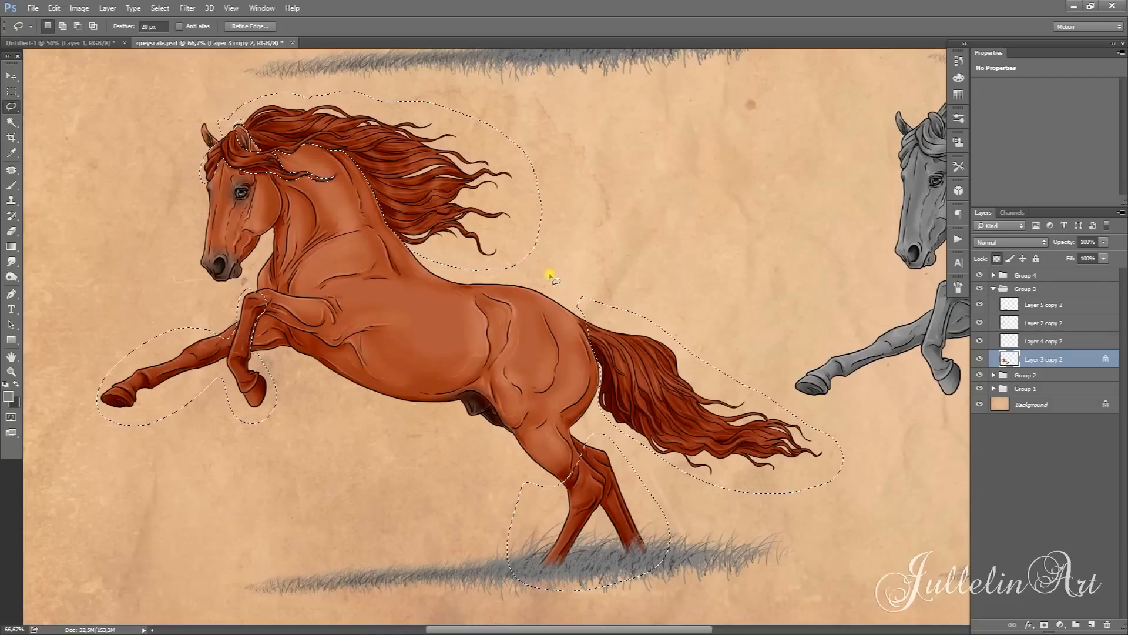
# - Darken the trimmed selection of mane, tail and lower legs with Levels by setting the midtones to about 0.73
pyautogui.hotkey('ctrl', 'l')
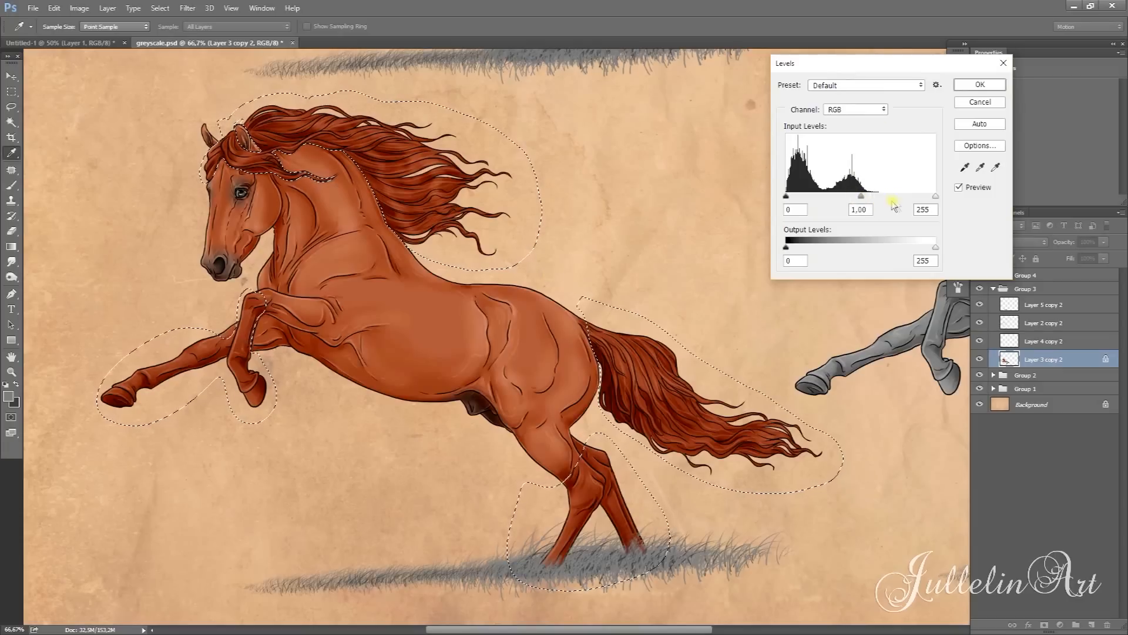
pyautogui.moveTo(861, 196); pyautogui.dragTo(878, 200)
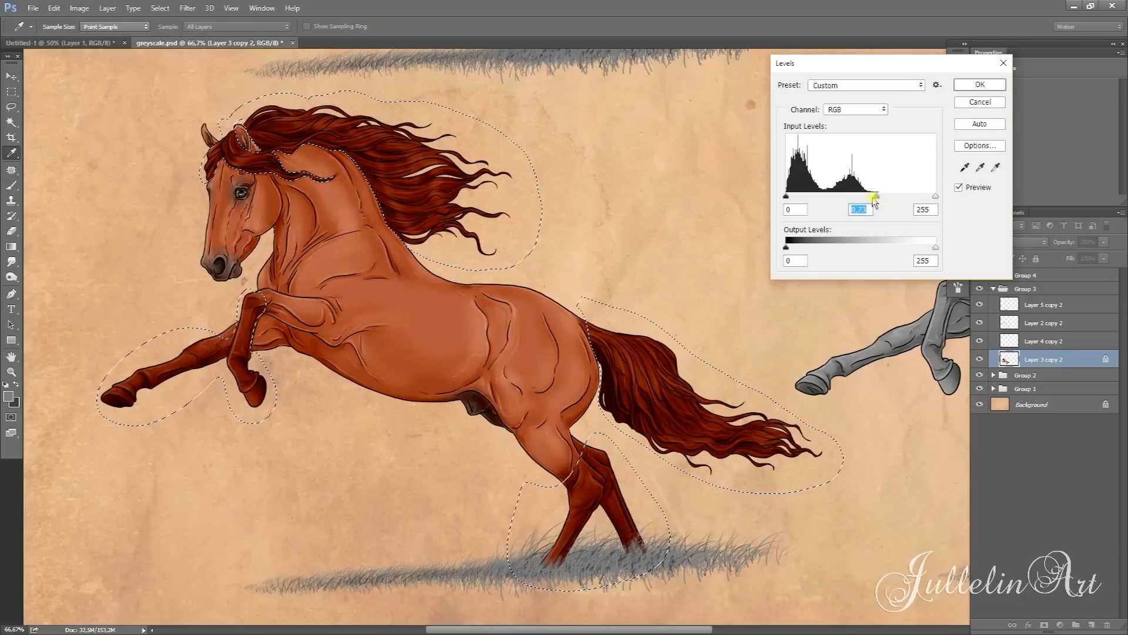
pyautogui.click(983, 84)
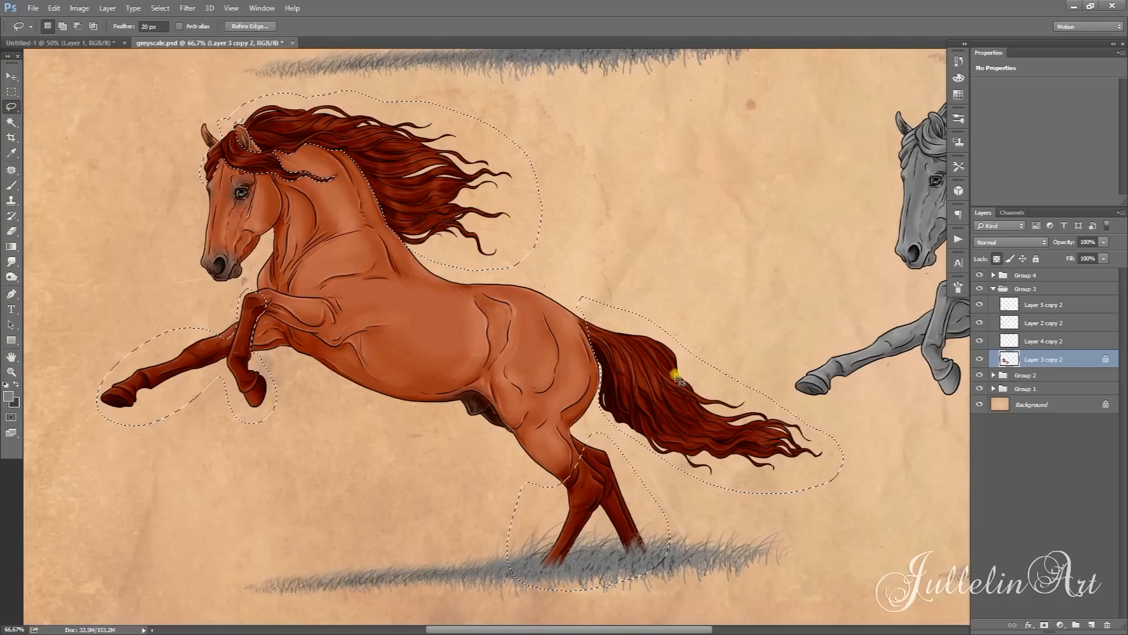
# - Desaturate the selected mane, tail and lower legs with Hue/Saturation by setting the saturation to -75
pyautogui.hotkey('ctrl', 'u')
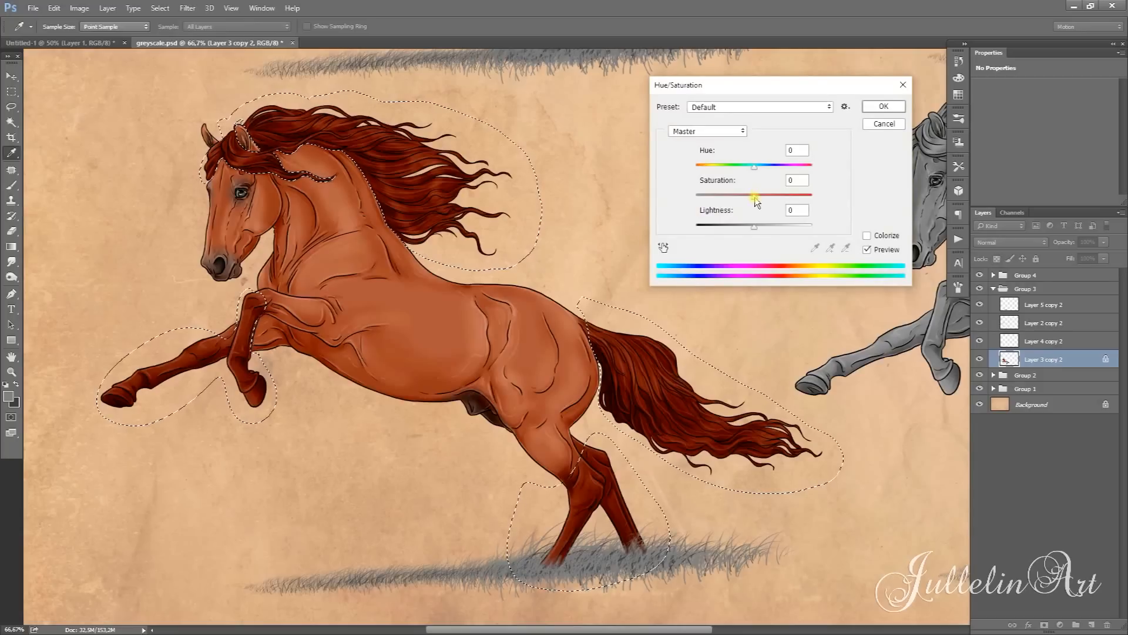
pyautogui.moveTo(756, 195); pyautogui.dragTo(702, 222)
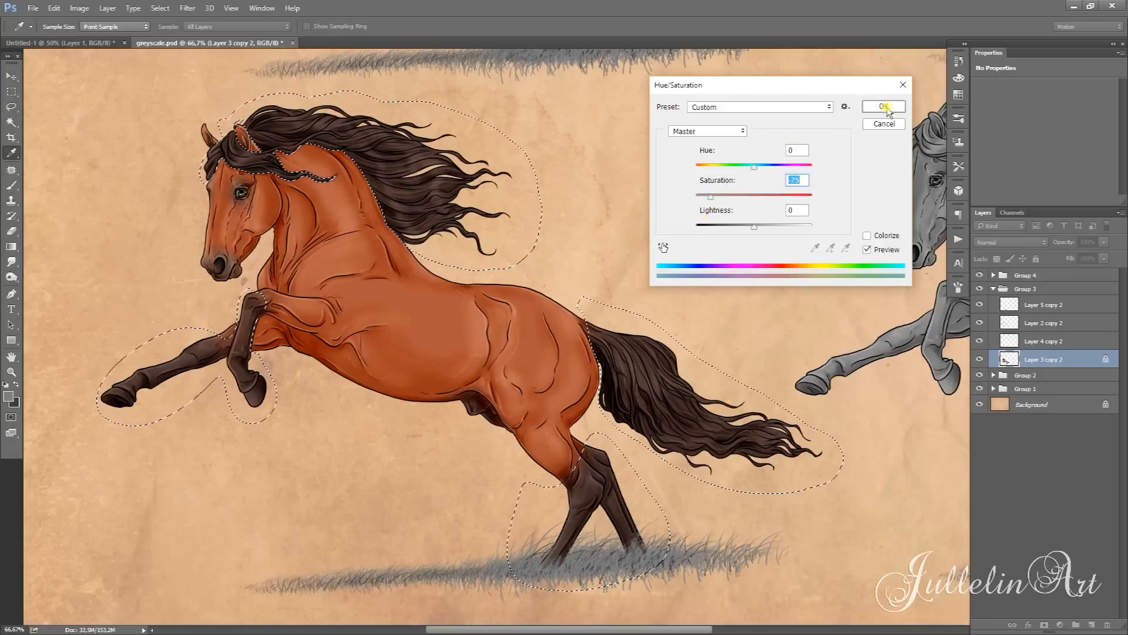
pyautogui.click(887, 108)
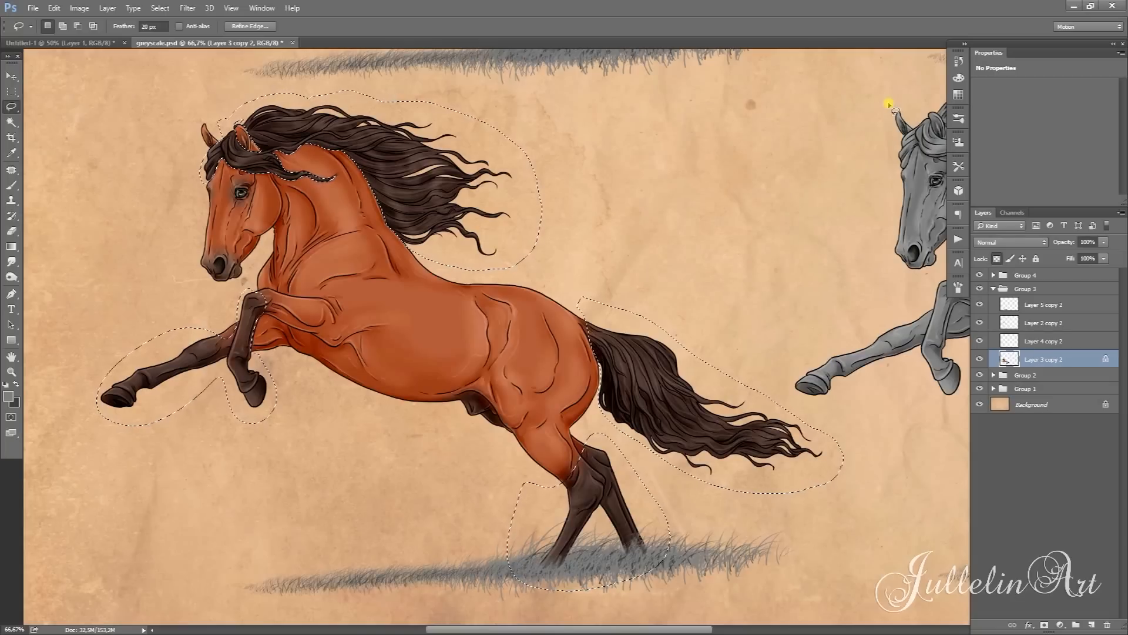
# - Cool the selected mane, tail and legs with Color Balance midtones of -14 towards cyan and +10 towards blue, and deselect
pyautogui.hotkey('ctrl', 'b')
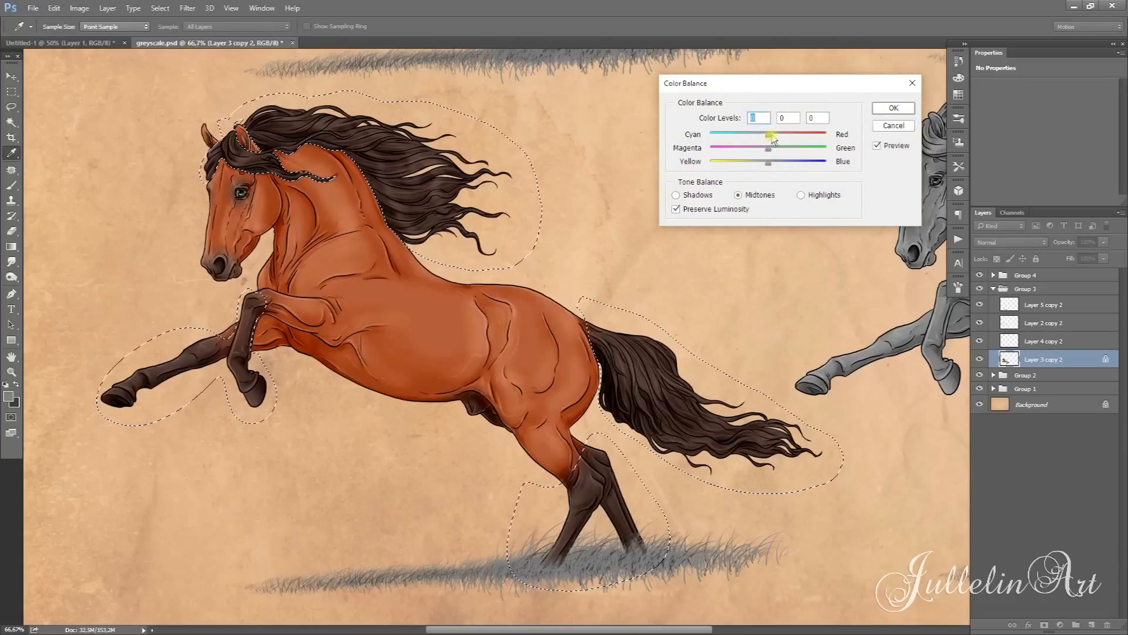
pyautogui.moveTo(767, 140); pyautogui.dragTo(774, 165)
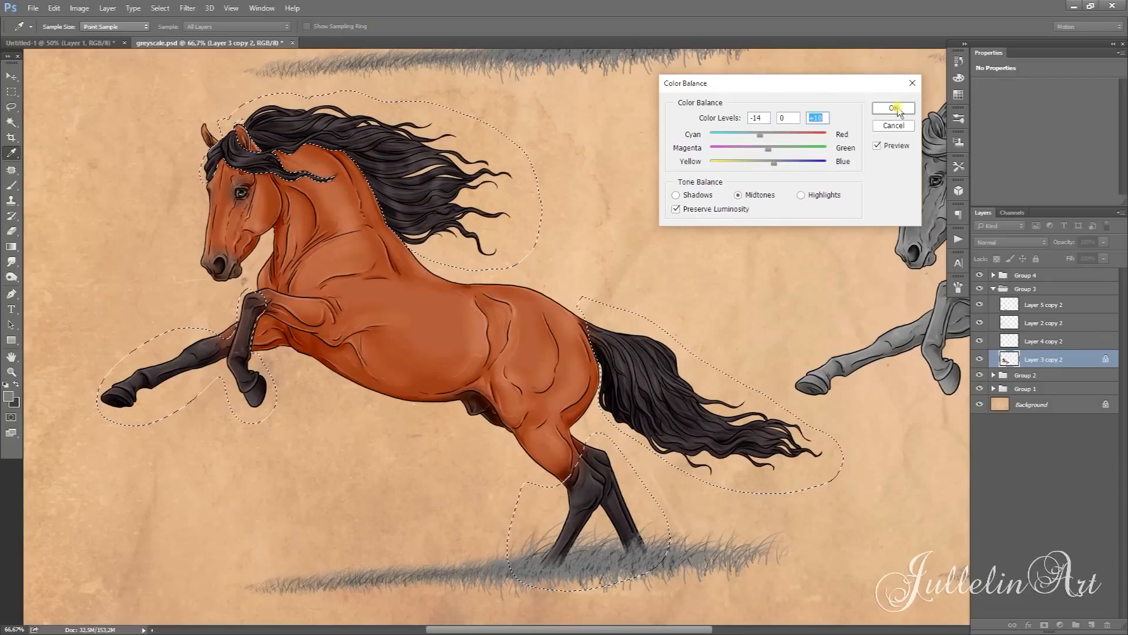
pyautogui.click(894, 108)
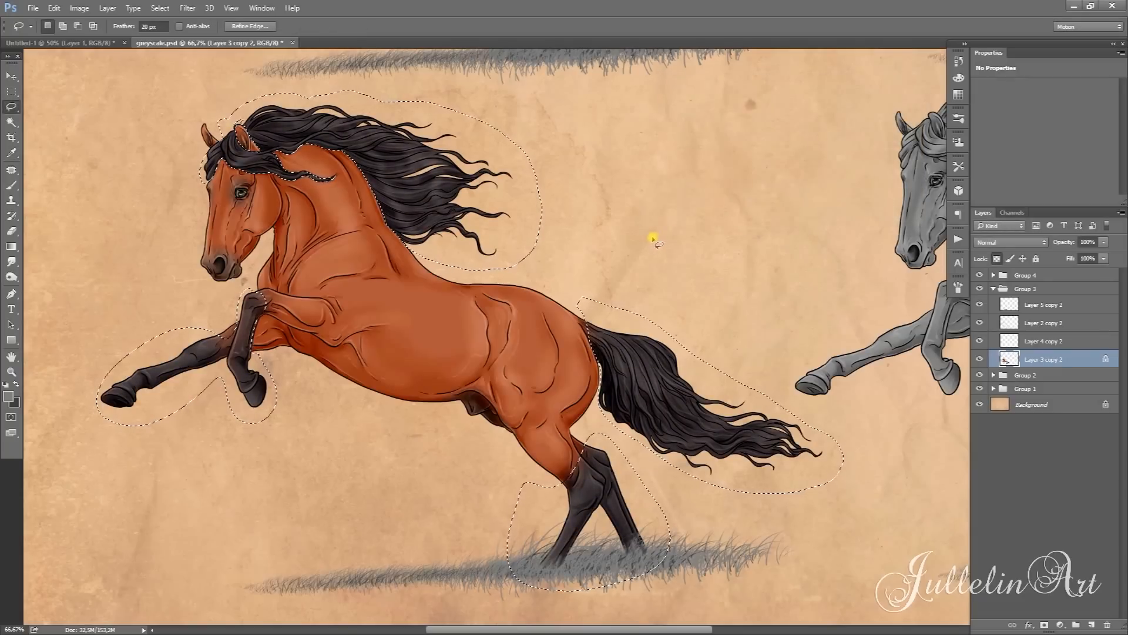
pyautogui.hotkey('ctrl', 'd')
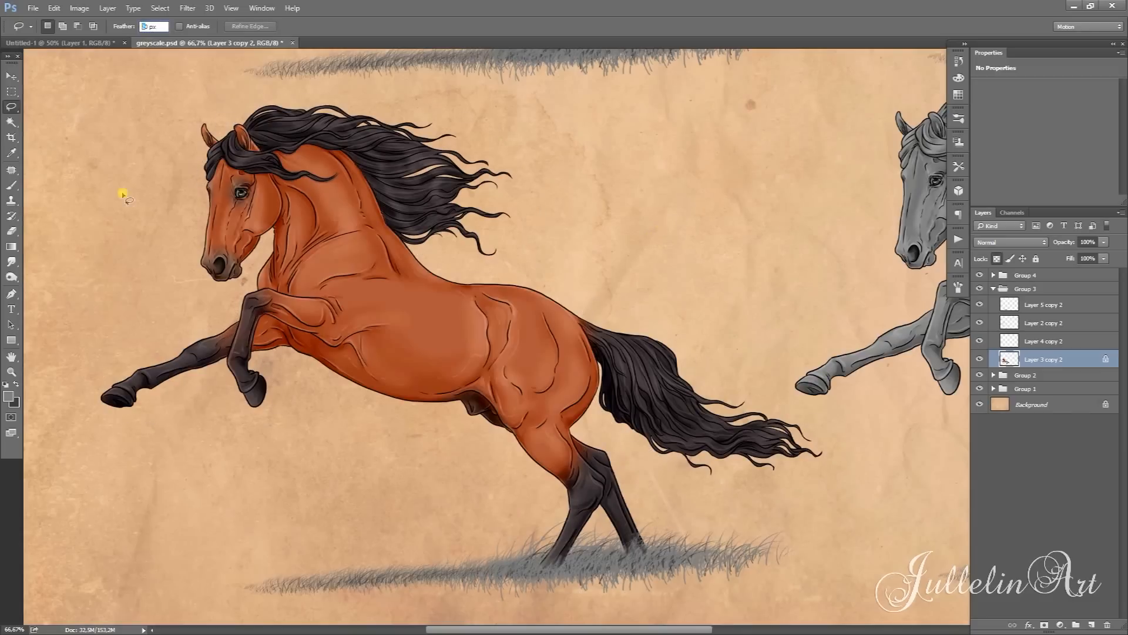
# - Set the lasso feather to 50 px and select the loin and flank, the shoulder below the mane and the forehead
pyautogui.press('Return')
pyautogui.moveTo(466, 268); pyautogui.dragTo(468, 270)
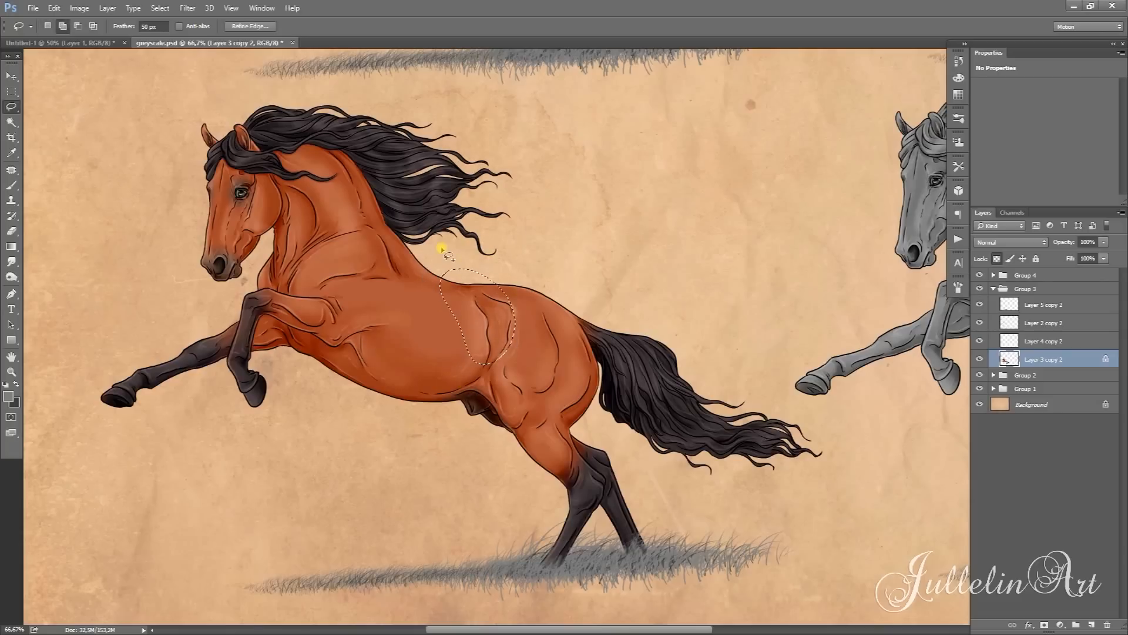
pyautogui.press('shift')
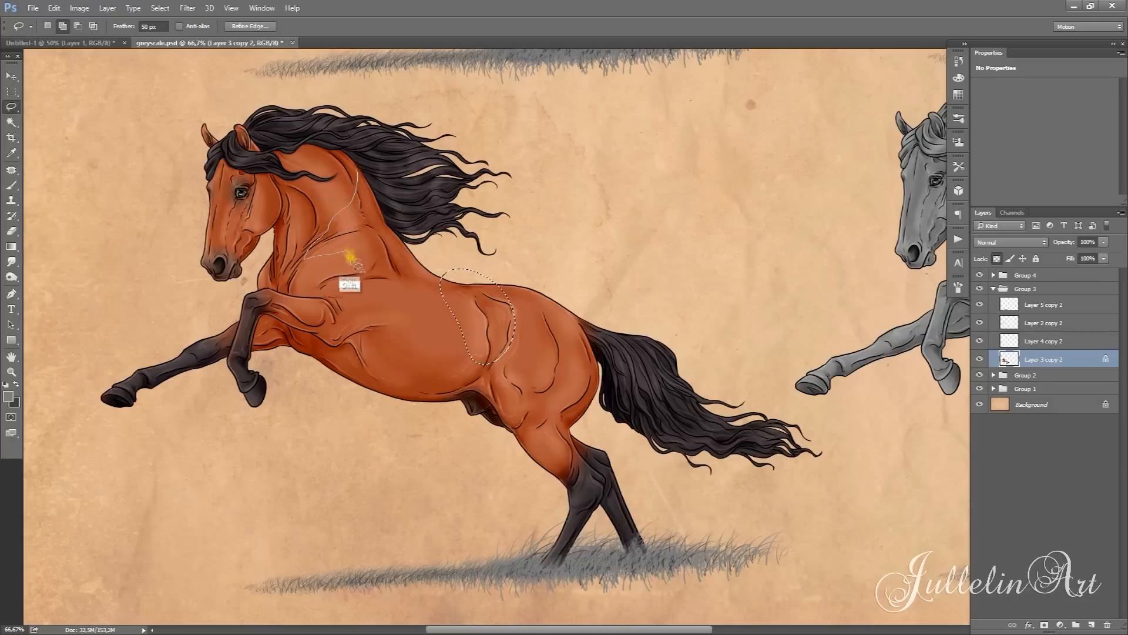
pyautogui.moveTo(371, 189); pyautogui.dragTo(351, 154)
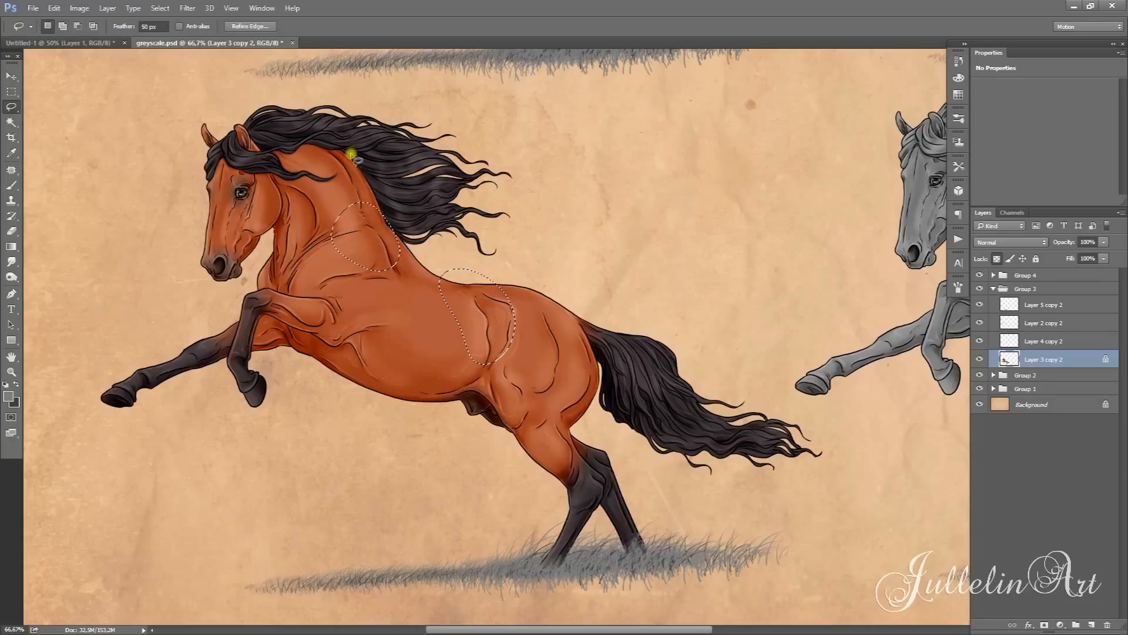
pyautogui.press('shift')
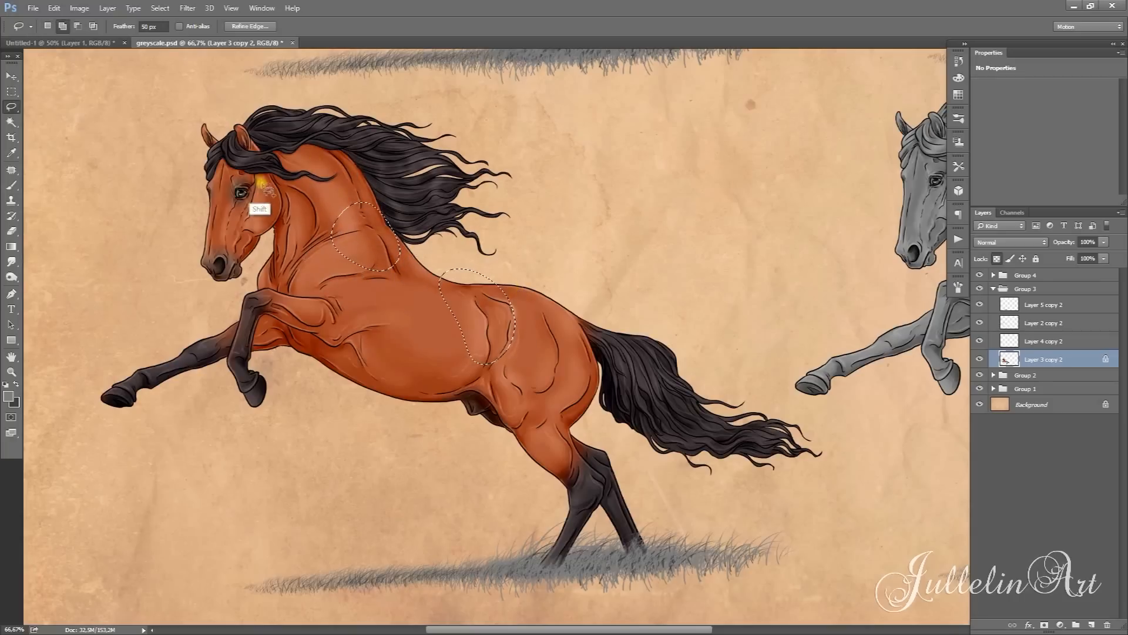
pyautogui.moveTo(226, 166)
pyautogui.mouseDown()
pyautogui.moveTo(233, 191)
pyautogui.moveTo(218, 230)
pyautogui.moveTo(221, 164)
pyautogui.mouseUp()
# - Darken the selected flank, shoulder and forehead areas by lowering the midtones in Levels
pyautogui.hotkey('ctrl', 'l')
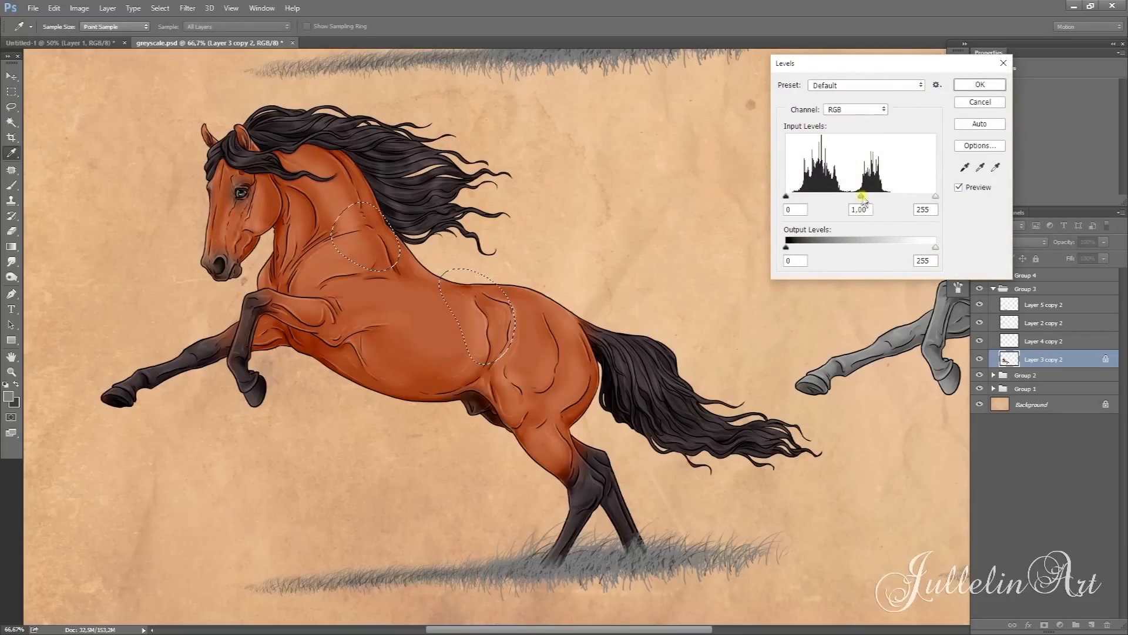
pyautogui.moveTo(888, 196); pyautogui.dragTo(892, 196)
pyautogui.click(980, 86)
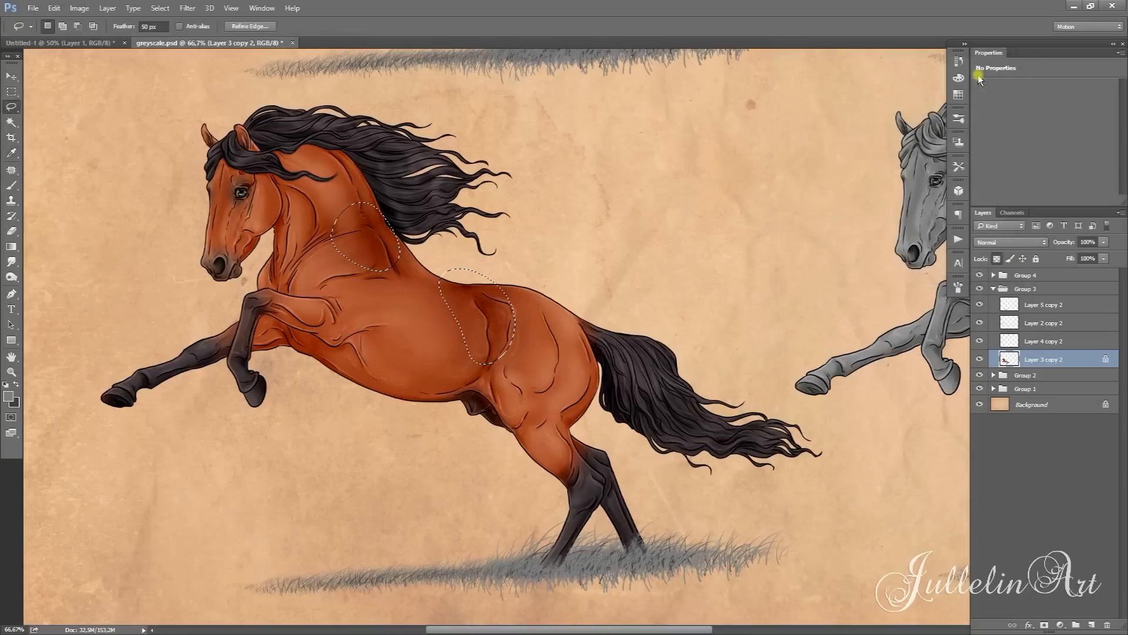
# - Set the saturation of the selected flank, shoulder and forehead areas to about -56 with Hue/Saturation, and deselect
pyautogui.hotkey('ctrl', 'u')
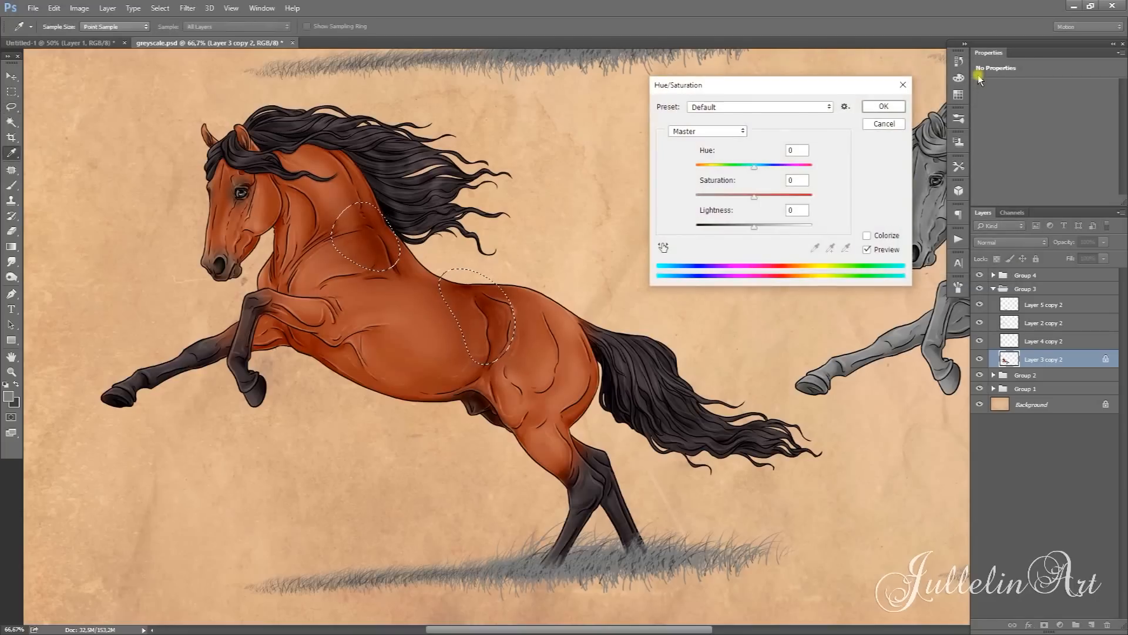
pyautogui.moveTo(755, 197); pyautogui.dragTo(731, 210)
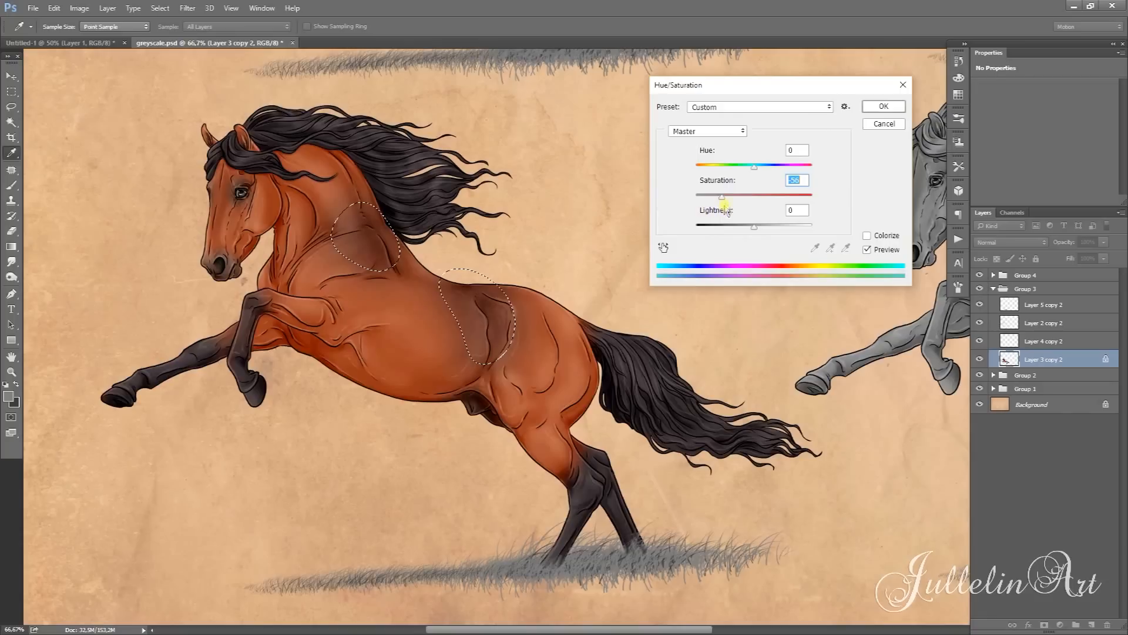
pyautogui.click(882, 107)
pyautogui.click(590, 197)
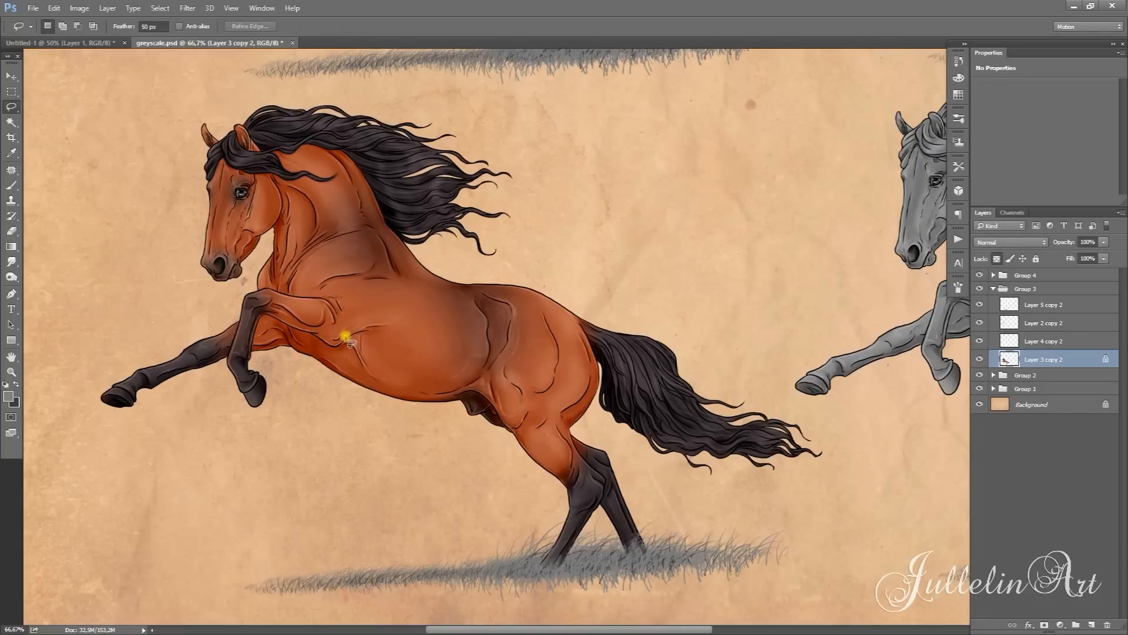
# - Select highlight areas on the barrel behind the elbow, the rear flank and the hindquarters with the 50 px lasso
pyautogui.moveTo(370, 309)
pyautogui.mouseDown()
pyautogui.moveTo(410, 348)
pyautogui.moveTo(353, 360)
pyautogui.mouseUp()
pyautogui.moveTo(353, 313); pyautogui.dragTo(356, 303)
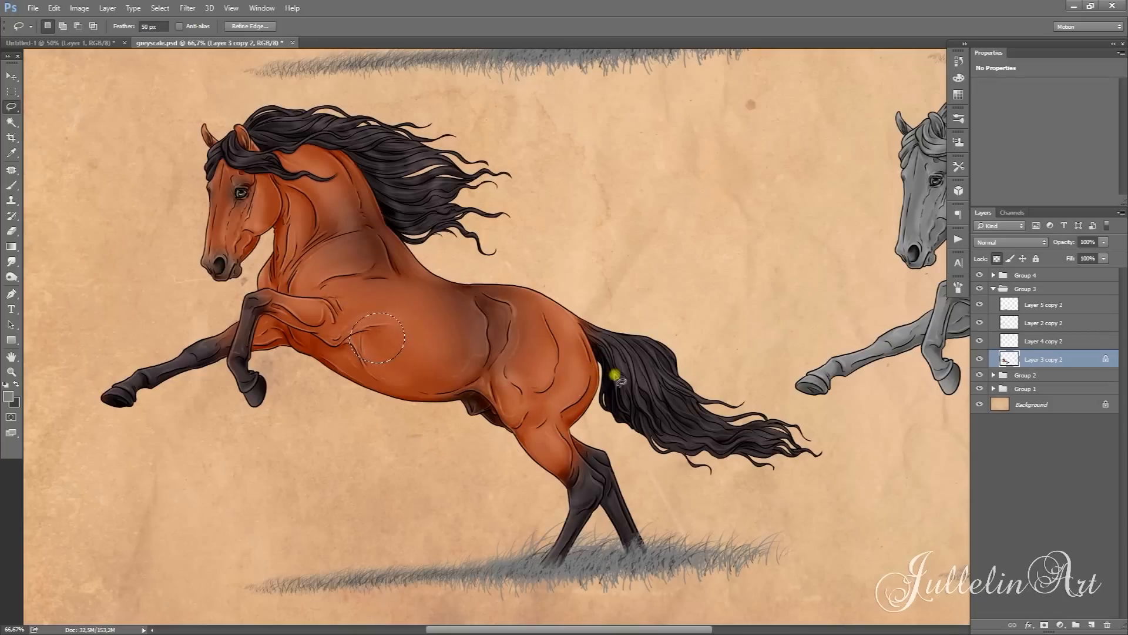
pyautogui.press('shift')
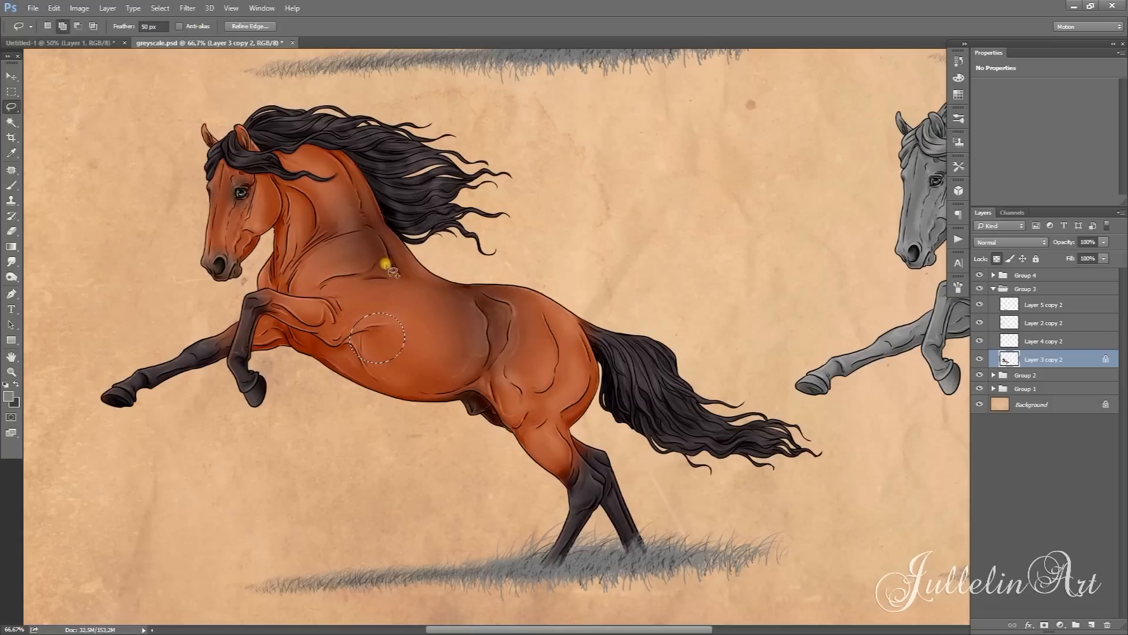
pyautogui.moveTo(485, 339)
pyautogui.mouseDown()
pyautogui.moveTo(455, 382)
pyautogui.moveTo(490, 402)
pyautogui.moveTo(484, 340)
pyautogui.mouseUp()
pyautogui.moveTo(596, 358)
pyautogui.mouseDown()
pyautogui.moveTo(549, 396)
pyautogui.moveTo(555, 424)
pyautogui.moveTo(596, 387)
pyautogui.mouseUp()
# - Lighten the selected barrel and hindquarter areas with Levels by setting the midtones to about 1.83, and deselect
pyautogui.hotkey('ctrl', 'l')
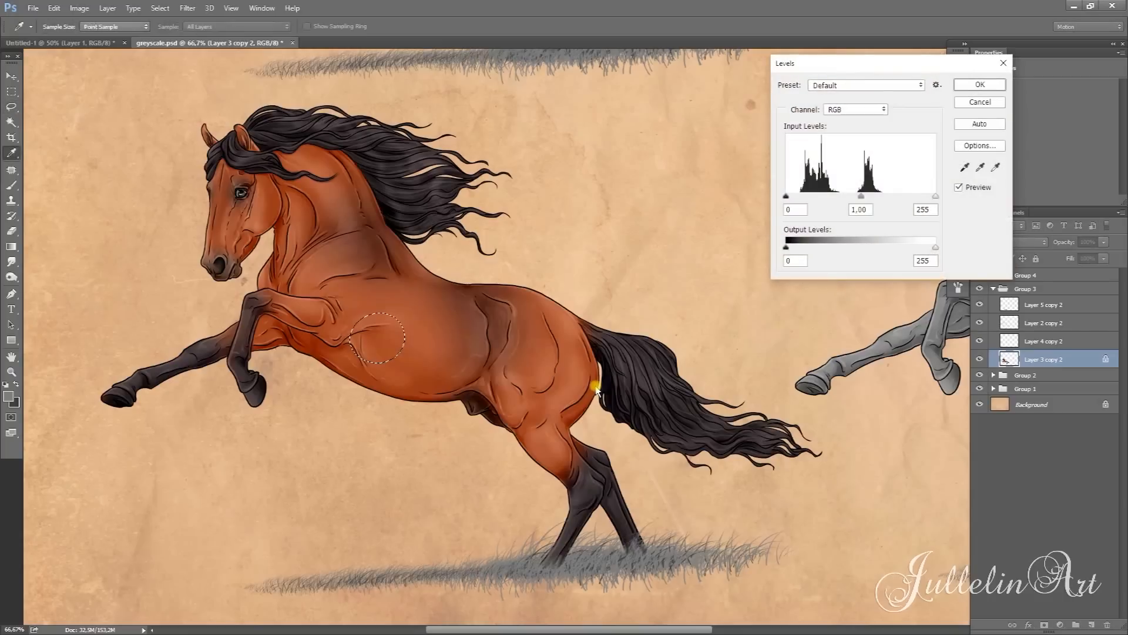
pyautogui.moveTo(861, 199)
pyautogui.mouseDown()
pyautogui.moveTo(899, 197)
pyautogui.moveTo(855, 204)
pyautogui.mouseUp()
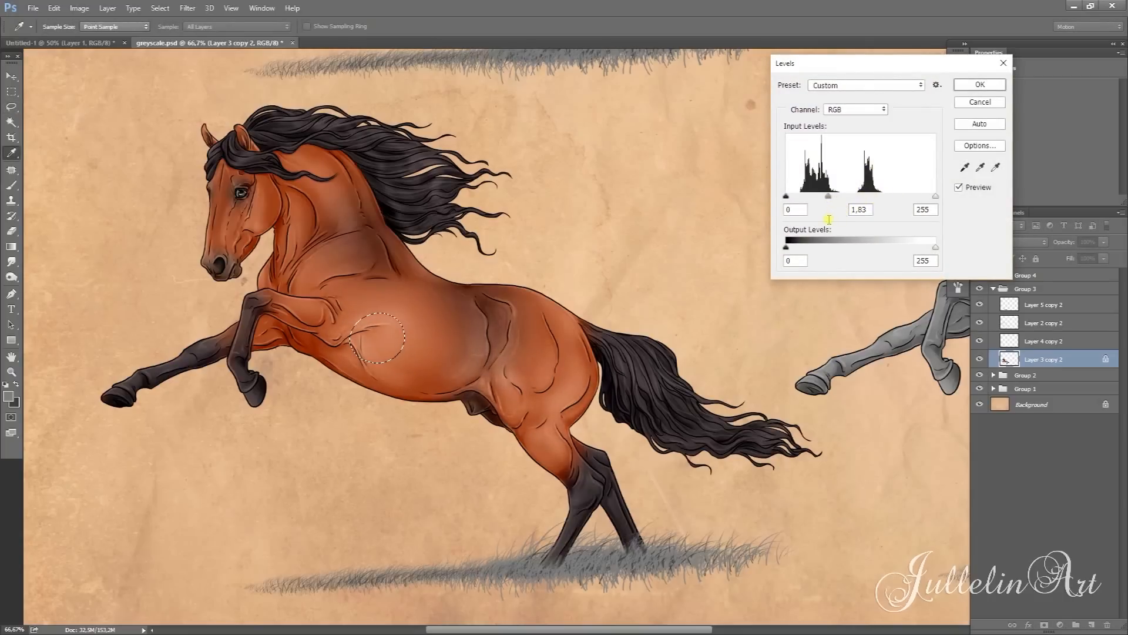
pyautogui.moveTo(835, 218); pyautogui.dragTo(830, 217)
pyautogui.click(978, 85)
pyautogui.hotkey('ctrl', 'd')
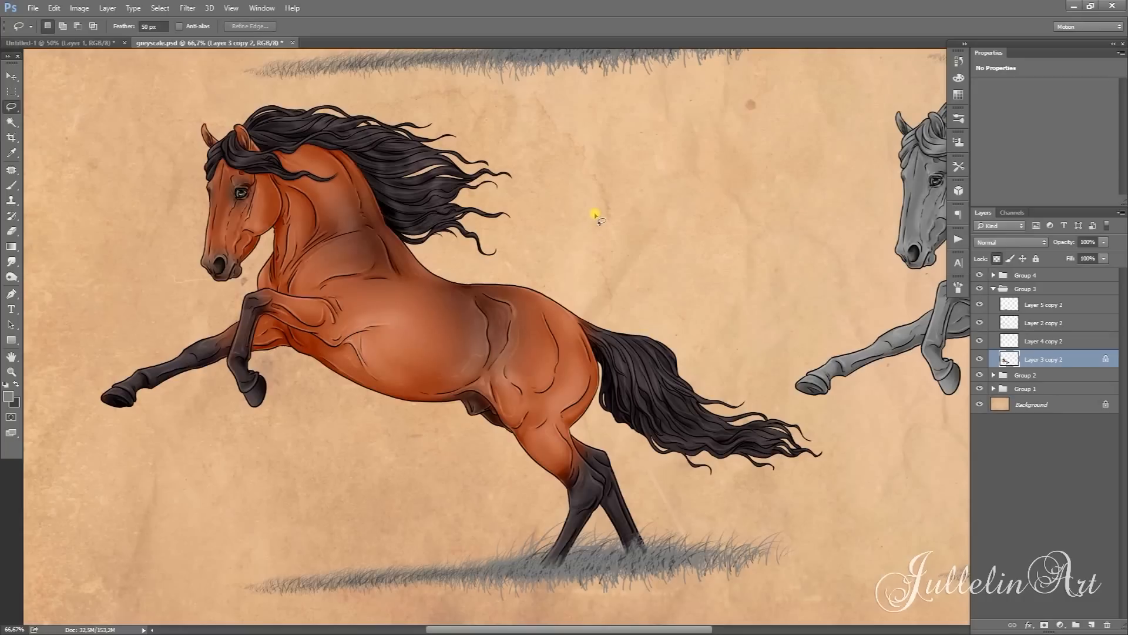
pyautogui.moveTo(204, 245)
pyautogui.mouseDown()
pyautogui.moveTo(250, 257)
pyautogui.moveTo(230, 225)
pyautogui.moveTo(192, 223)
pyautogui.mouseUp()
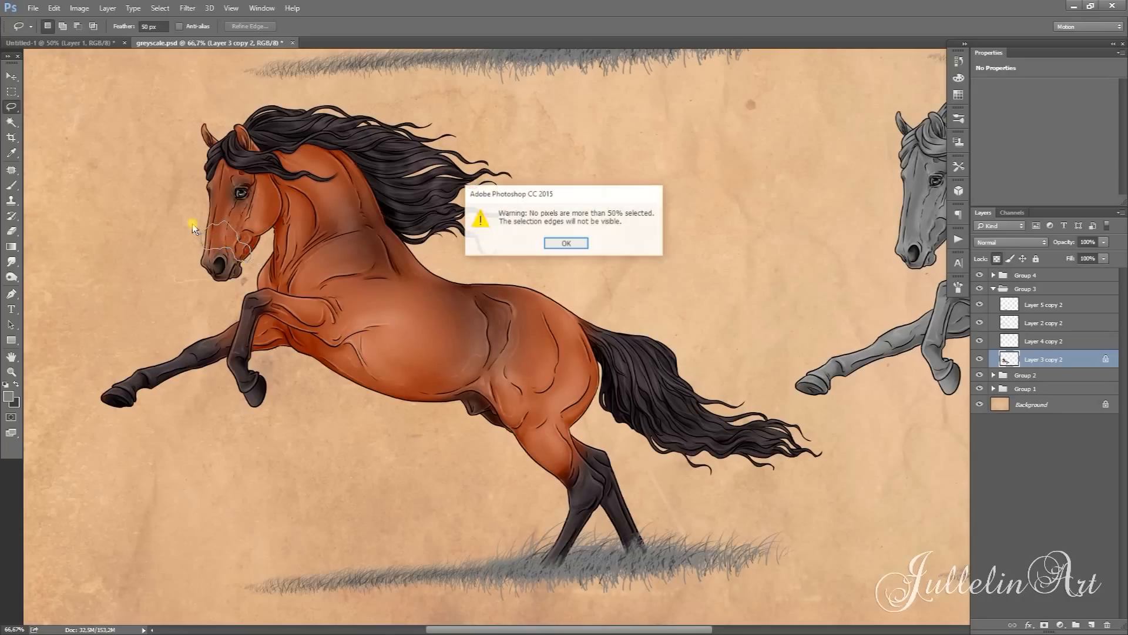
pyautogui.click(576, 245)
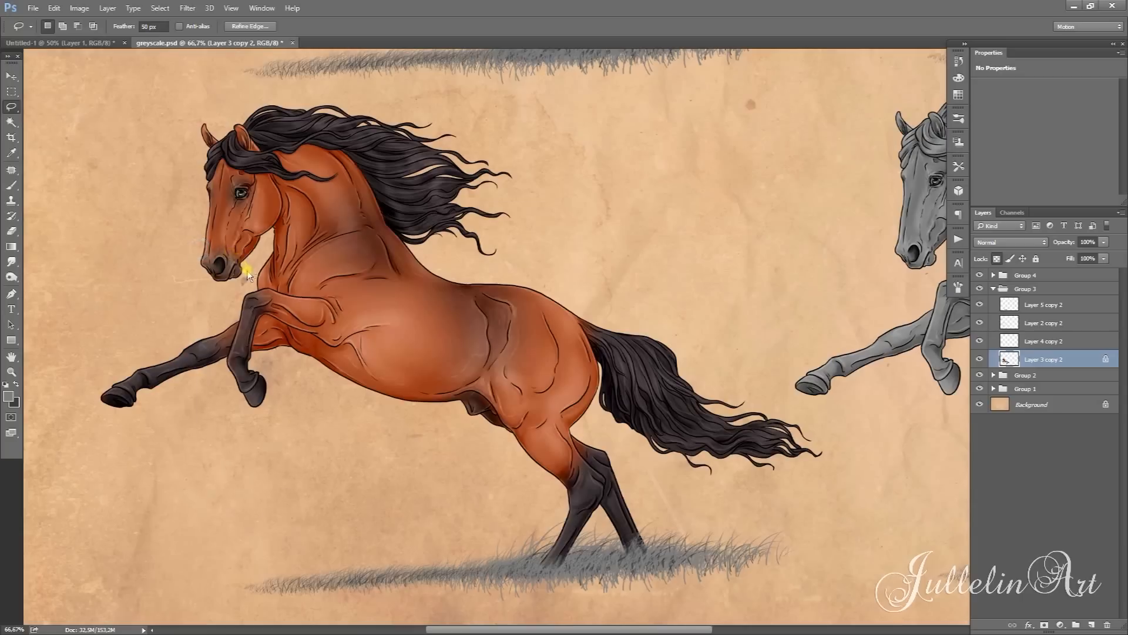
pyautogui.moveTo(203, 246)
pyautogui.mouseDown()
pyautogui.moveTo(241, 261)
pyautogui.moveTo(254, 254)
pyautogui.moveTo(239, 221)
pyautogui.moveTo(193, 231)
pyautogui.mouseUp()
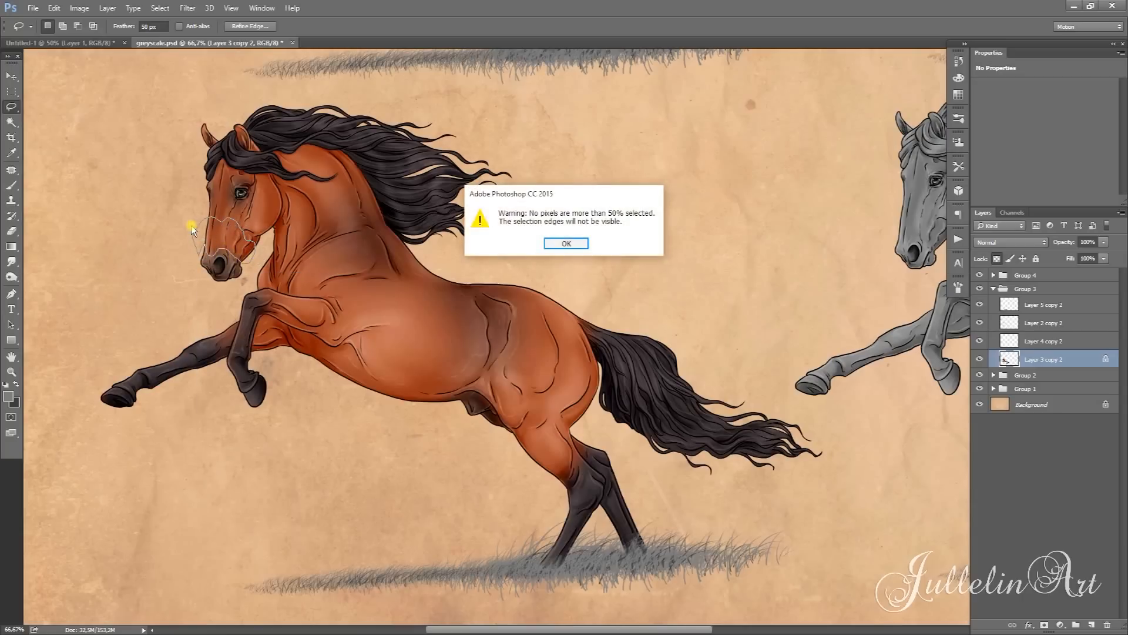
pyautogui.click(572, 246)
# - Set the lasso feather to 30 px and select the area above the bay horse's nostril and muzzle
pyautogui.moveTo(146, 27); pyautogui.dragTo(139, 27)
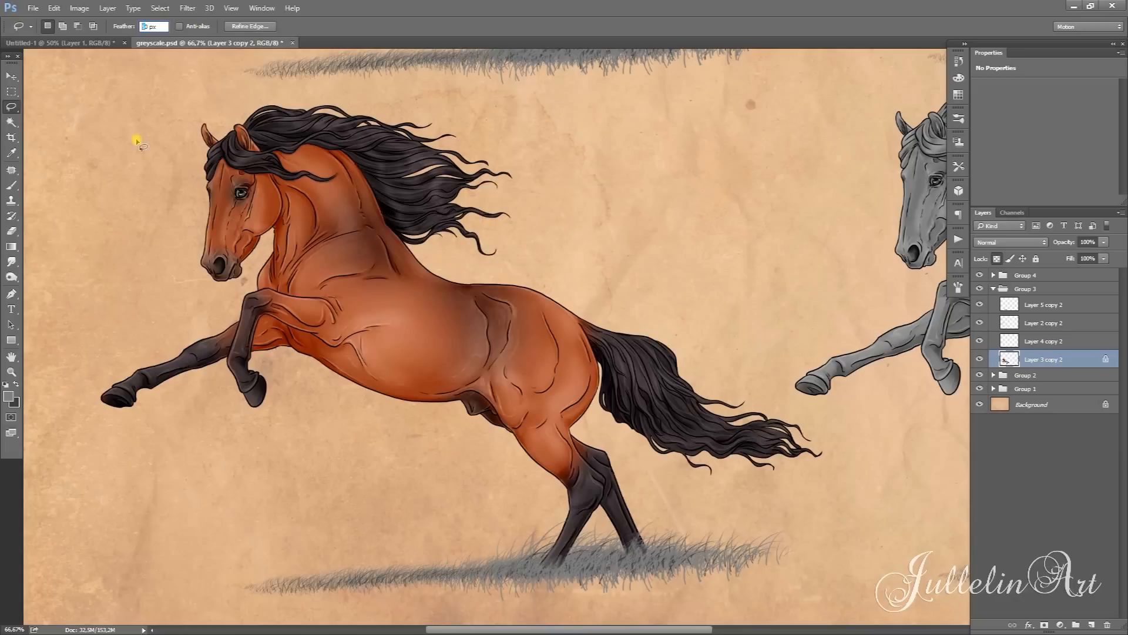
pyautogui.write('3')
pyautogui.press('Return')
pyautogui.moveTo(195, 237)
pyautogui.mouseDown()
pyautogui.moveTo(248, 261)
pyautogui.moveTo(255, 248)
pyautogui.moveTo(196, 219)
pyautogui.mouseUp()
# - Lighten the selected muzzle area with Levels by setting the midtones to about 1.64, and deselect
pyautogui.hotkey('ctrl', 'l')
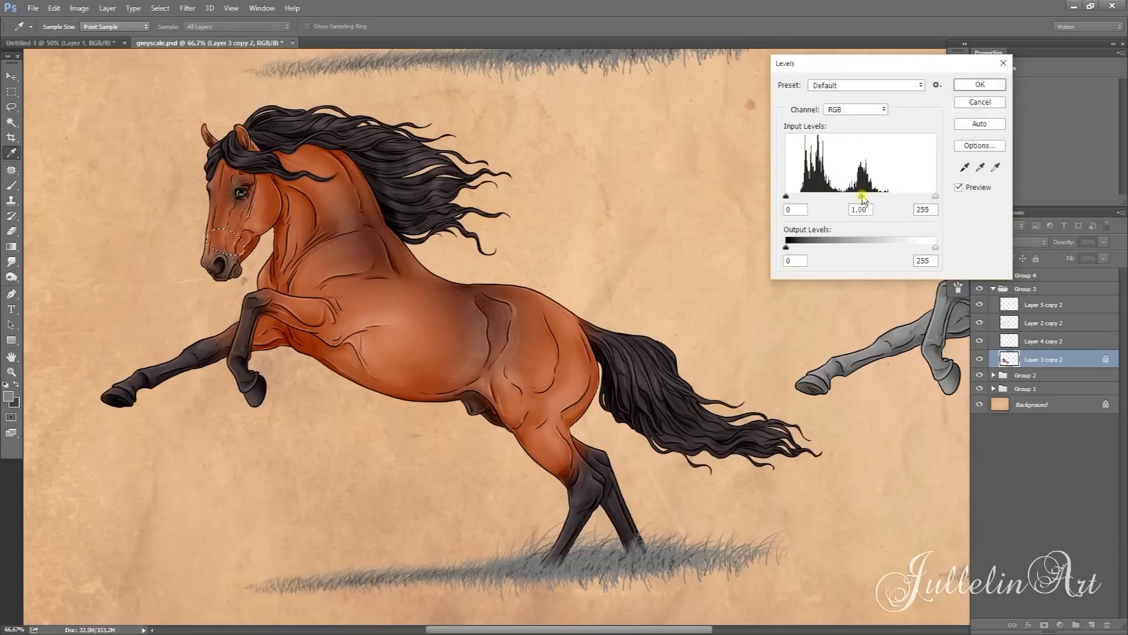
pyautogui.moveTo(862, 198); pyautogui.dragTo(842, 212)
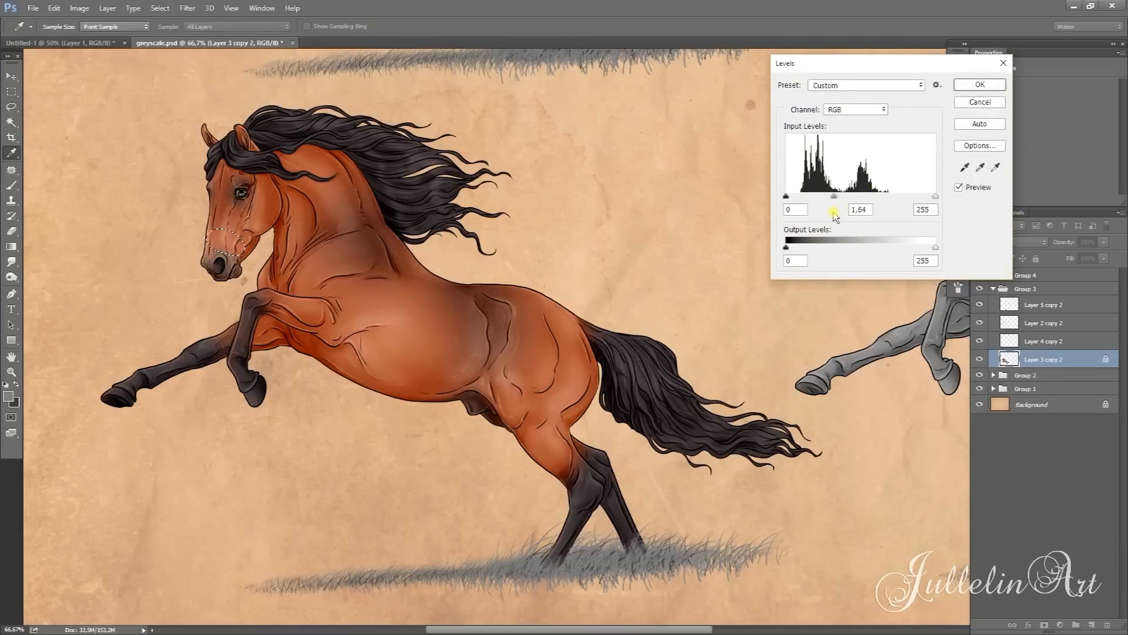
pyautogui.click(985, 85)
pyautogui.hotkey('ctrl', 'd')
# - Set the lasso feather to 3 px and make Layer 3 copy in Group 4 active for the remaining grey horse
pyautogui.moveTo(727, 367); pyautogui.dragTo(759, 376)
pyautogui.click(144, 27)
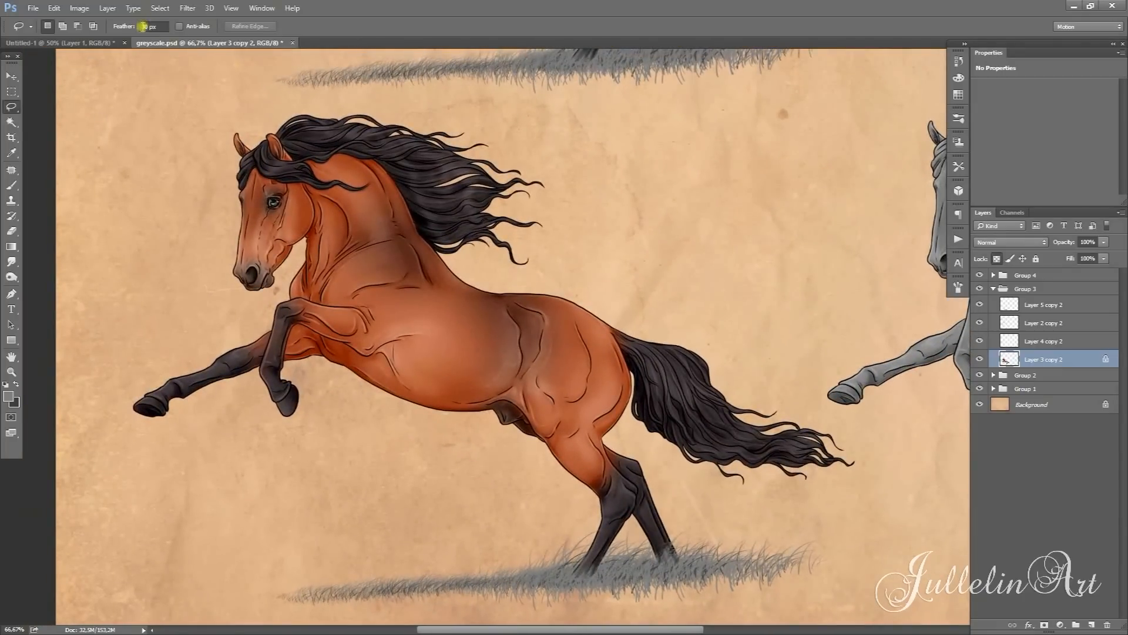
pyautogui.click(144, 26)
pyautogui.press('Return')
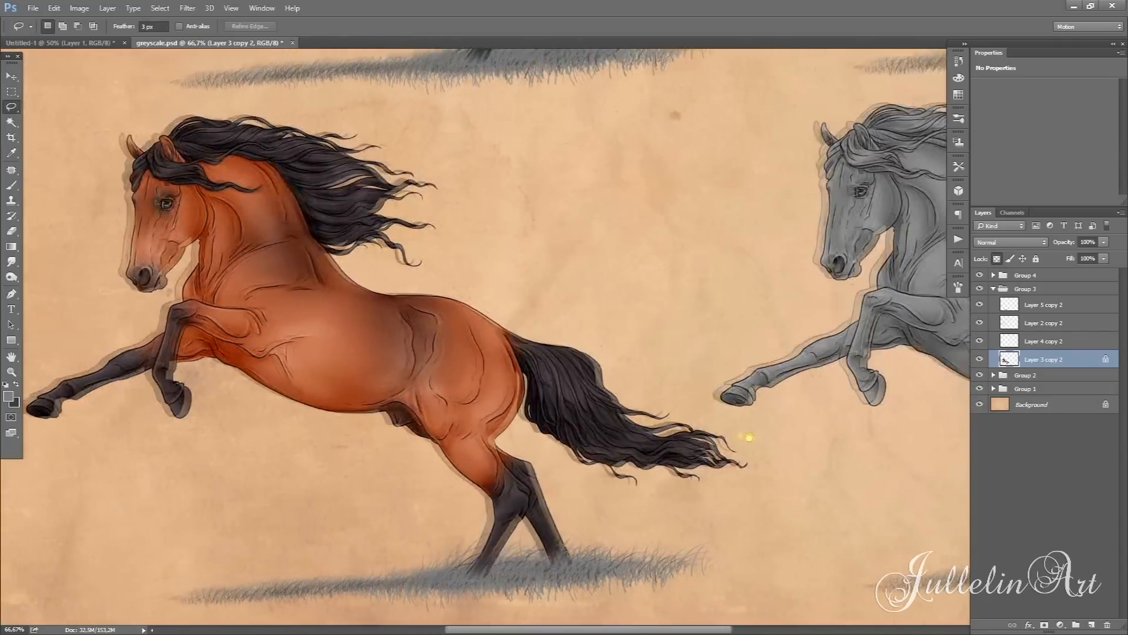
pyautogui.moveTo(748, 437); pyautogui.dragTo(181, 447)
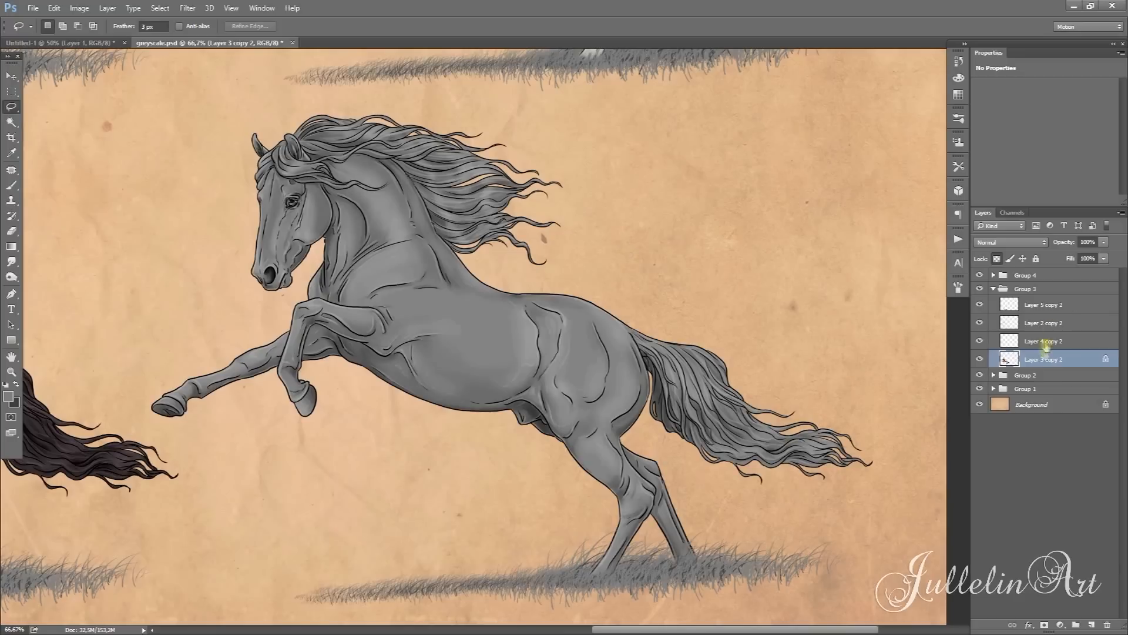
pyautogui.click(993, 289)
pyautogui.click(993, 275)
pyautogui.click(1047, 345)
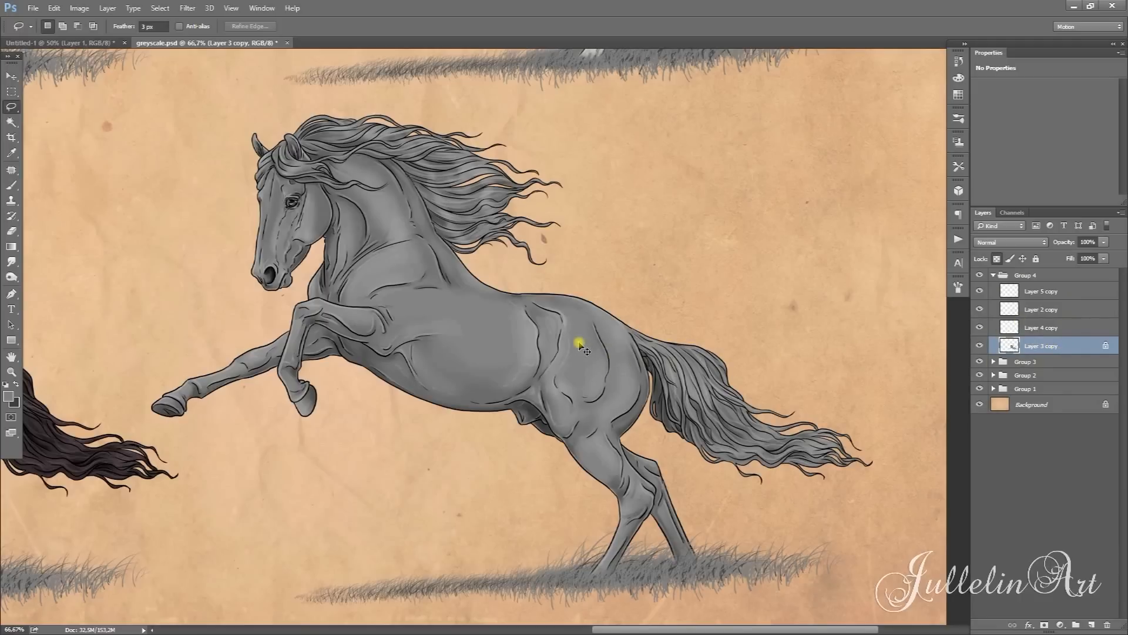
# - Colour the grey horse chestnut with Color Balance, shifting the midtones strongly toward red and yellow and the shadows' red to about +26
pyautogui.hotkey('ctrl', 'b')
pyautogui.moveTo(770, 137); pyautogui.dragTo(818, 136)
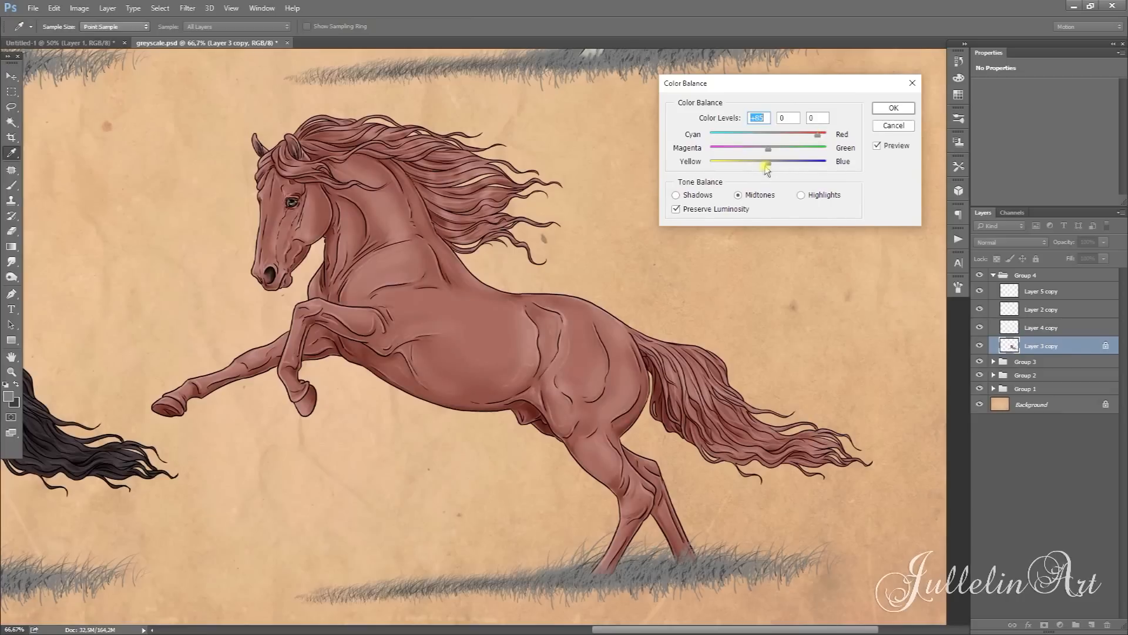
pyautogui.moveTo(741, 179); pyautogui.dragTo(739, 176)
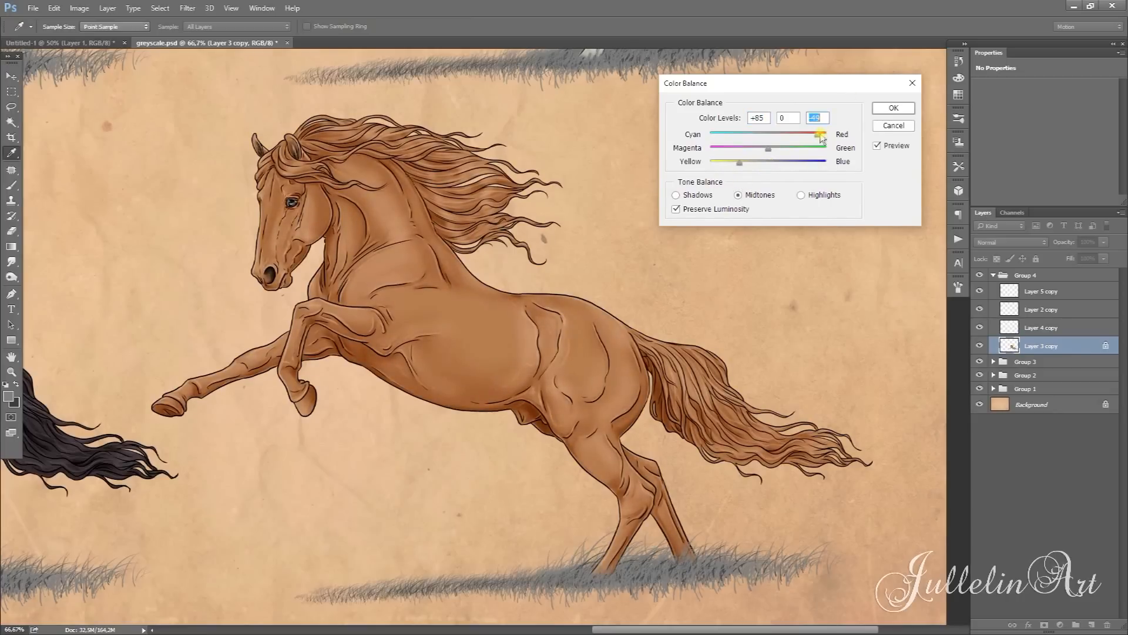
pyautogui.moveTo(821, 137); pyautogui.dragTo(830, 135)
pyautogui.moveTo(748, 168); pyautogui.dragTo(782, 136)
pyautogui.click(676, 195)
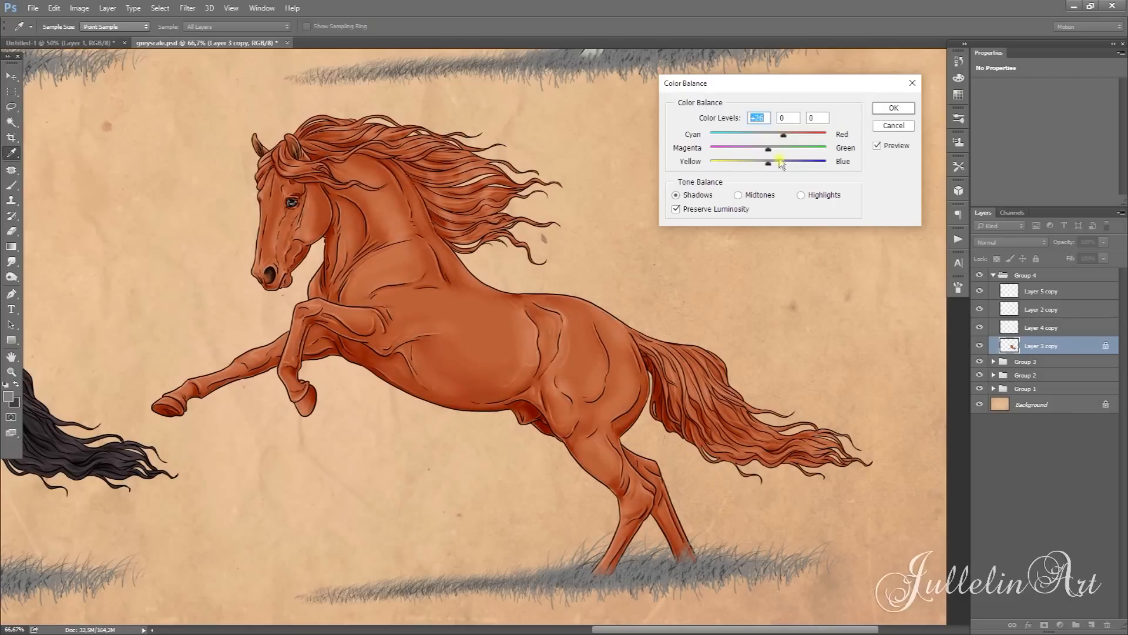
pyautogui.click(893, 108)
pyautogui.press('l')
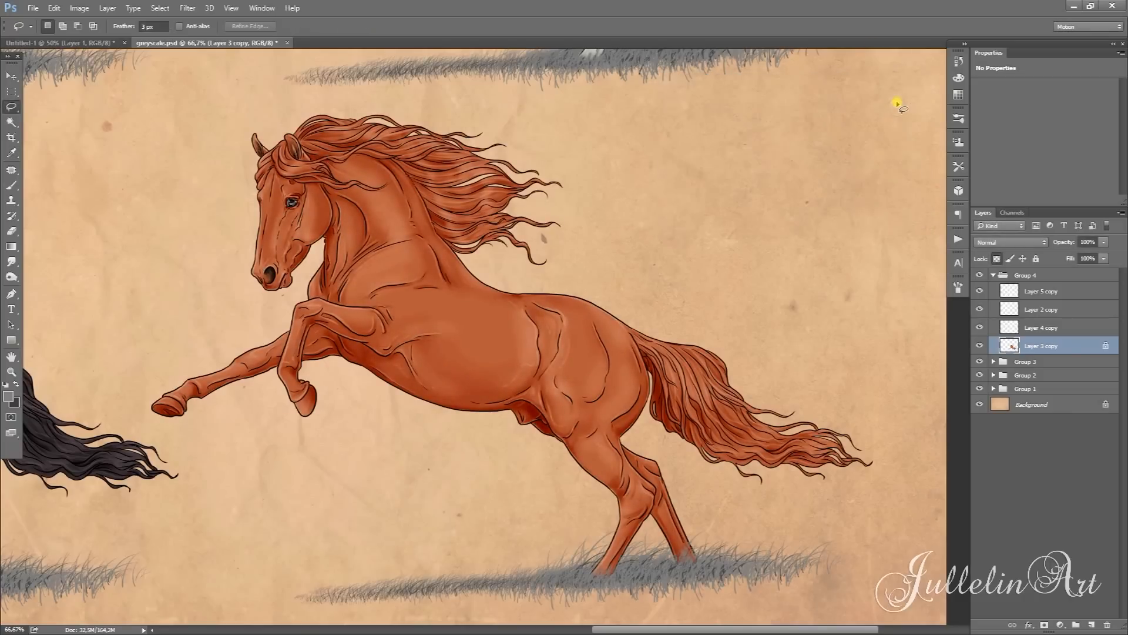
# - Select the chestnut horse's muzzle, eye area and groin with the lasso feathered to 20 px
pyautogui.click(143, 27)
pyautogui.write('20')
pyautogui.press('Return')
pyautogui.moveTo(306, 268)
pyautogui.mouseDown()
pyautogui.moveTo(252, 264)
pyautogui.moveTo(249, 252)
pyautogui.moveTo(289, 265)
pyautogui.mouseUp()
pyautogui.moveTo(288, 305); pyautogui.dragTo(247, 265)
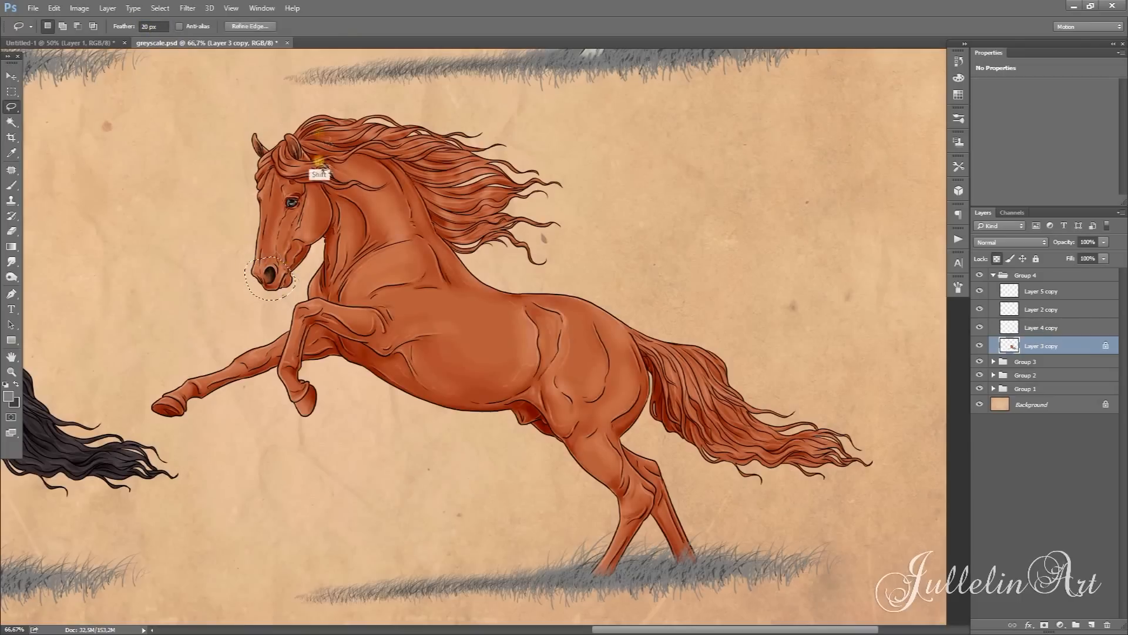
pyautogui.moveTo(295, 194)
pyautogui.mouseDown()
pyautogui.moveTo(280, 211)
pyautogui.moveTo(287, 220)
pyautogui.moveTo(302, 207)
pyautogui.moveTo(292, 186)
pyautogui.moveTo(257, 198)
pyautogui.mouseUp()
pyautogui.moveTo(555, 435)
pyautogui.mouseDown()
pyautogui.moveTo(562, 446)
pyautogui.moveTo(536, 408)
pyautogui.moveTo(503, 405)
pyautogui.moveTo(530, 445)
pyautogui.moveTo(550, 437)
pyautogui.mouseUp()
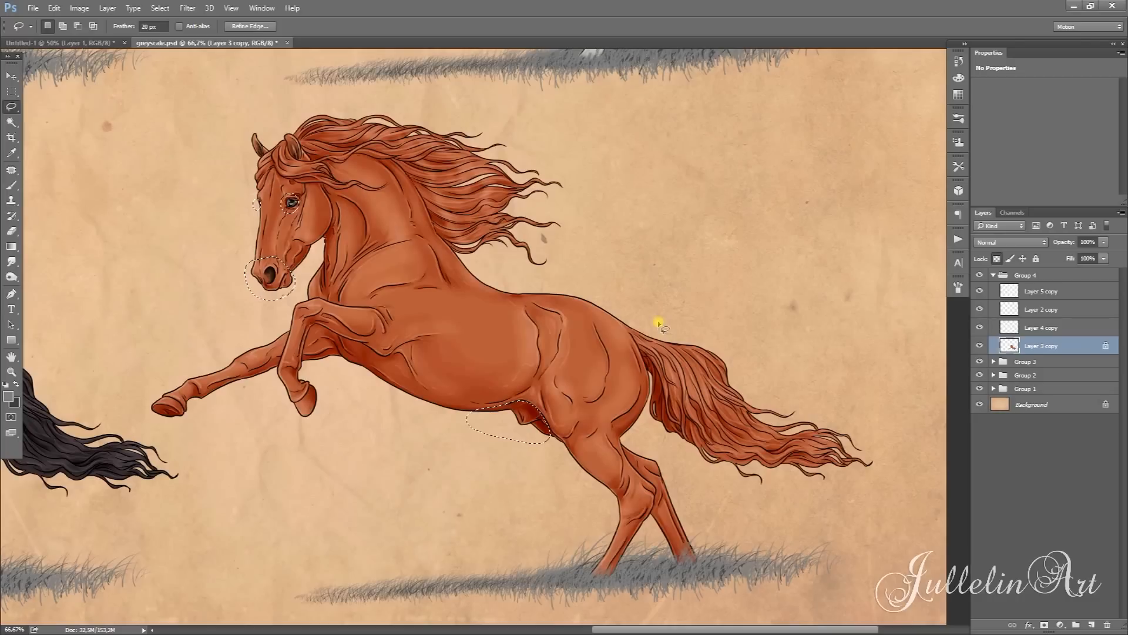
# - Set the saturation of the selected muzzle, eye and groin areas to about -61 with Hue/Saturation, and deselect
pyautogui.hotkey('ctrl', 'u')
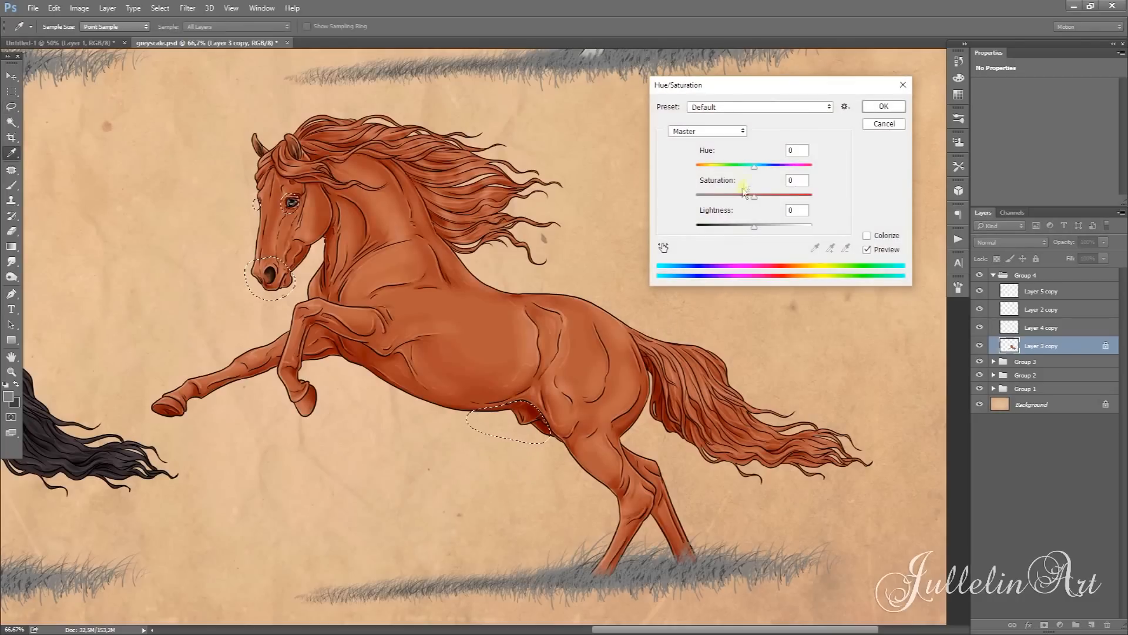
pyautogui.moveTo(754, 197); pyautogui.dragTo(720, 216)
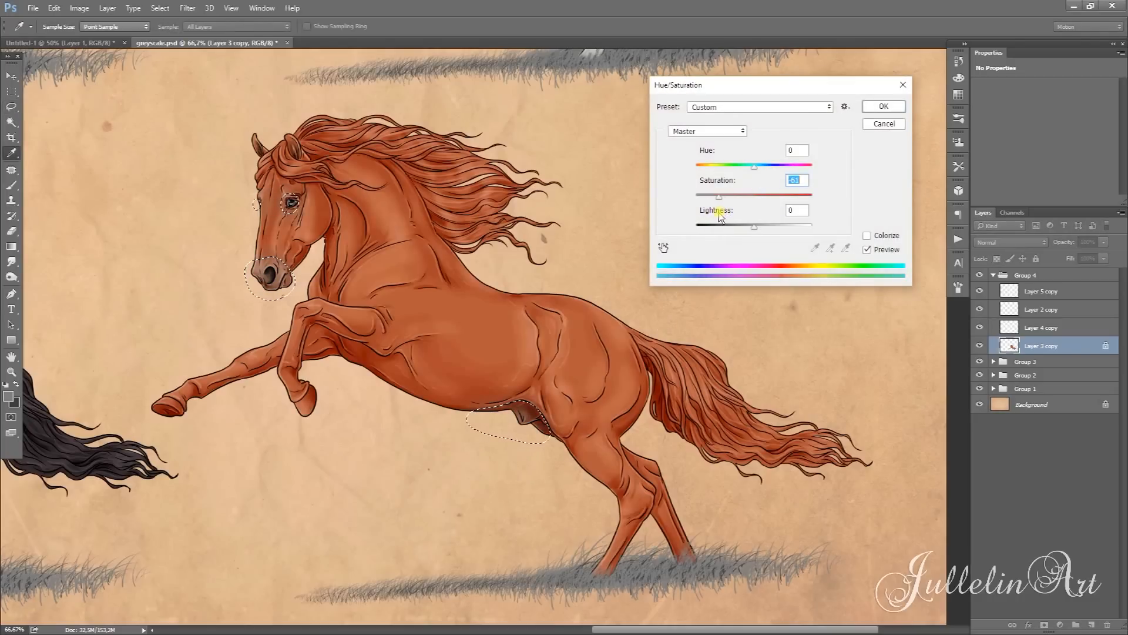
pyautogui.click(884, 106)
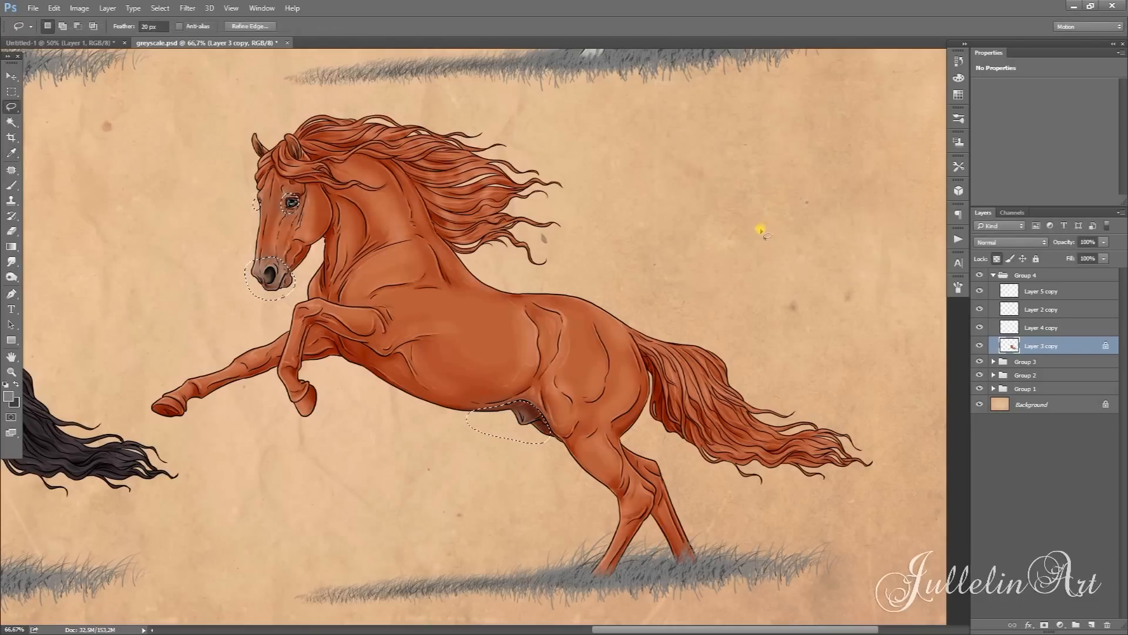
pyautogui.hotkey('ctrl', 'd')
# - Set the lasso feather to 2 px and select the chestnut horse's whole tail
pyautogui.doubleClick(146, 26)
pyautogui.write('2')
pyautogui.press('Return')
pyautogui.moveTo(629, 326)
pyautogui.mouseDown()
pyautogui.moveTo(619, 316)
pyautogui.moveTo(648, 371)
pyautogui.moveTo(650, 406)
pyautogui.moveTo(758, 505)
pyautogui.moveTo(861, 405)
pyautogui.moveTo(670, 300)
pyautogui.mouseUp()
pyautogui.moveTo(859, 425); pyautogui.dragTo(830, 457)
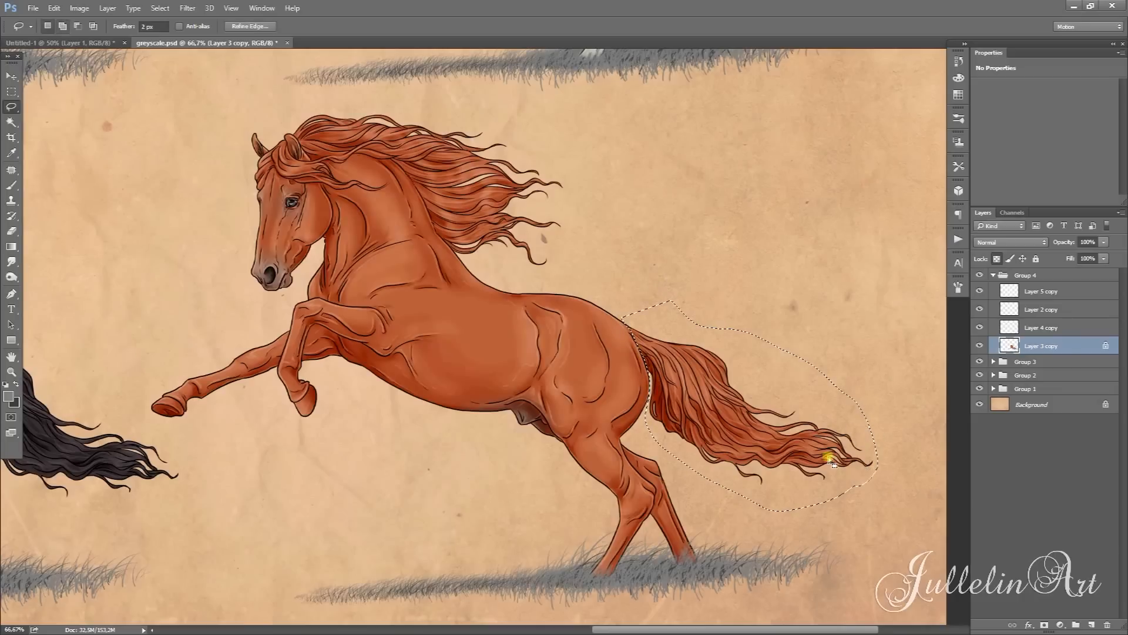
# - Add the forelock and the flowing mane to the tail selection with the 2 px lasso, following the crest of the neck
pyautogui.press('z')
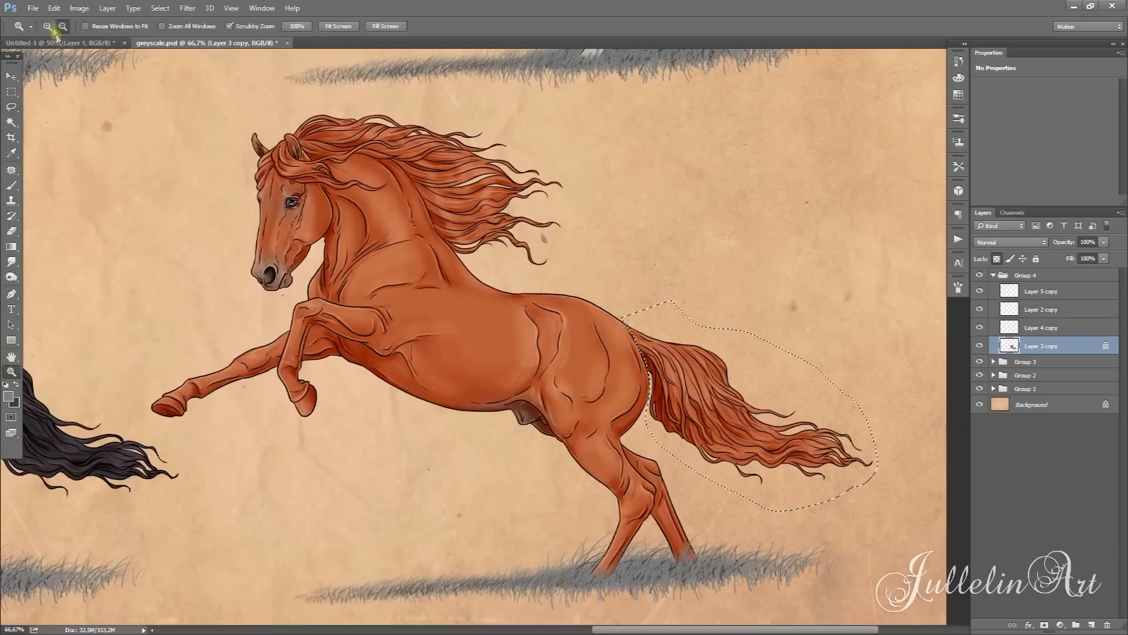
pyautogui.click(341, 155)
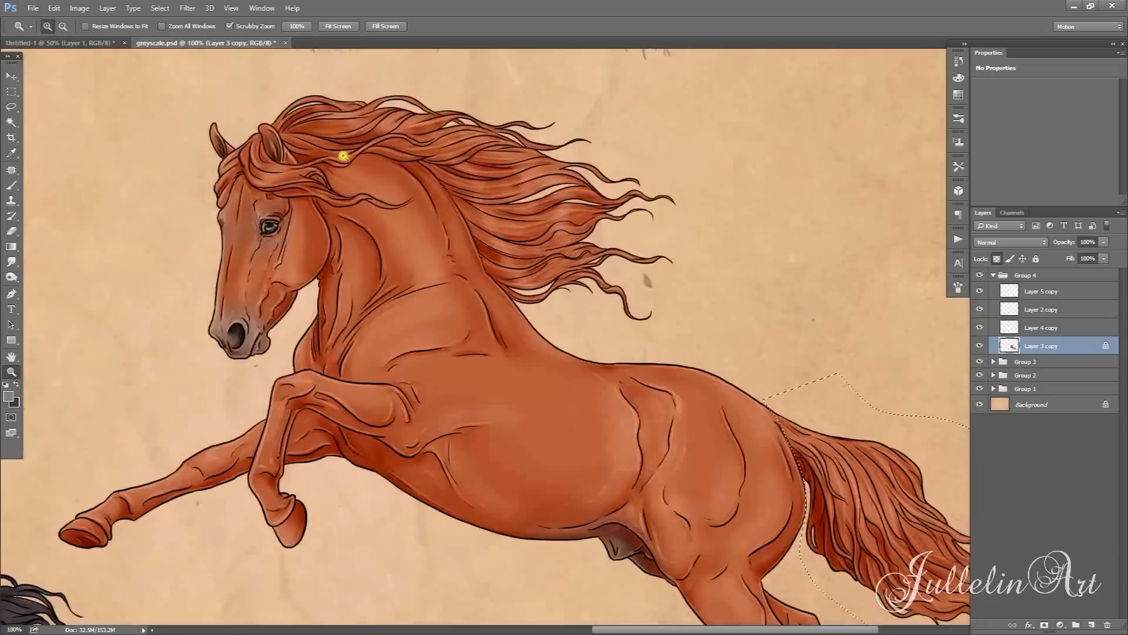
pyautogui.click(12, 106)
pyautogui.moveTo(231, 188)
pyautogui.mouseDown()
pyautogui.moveTo(206, 203)
pyautogui.moveTo(211, 175)
pyautogui.moveTo(252, 128)
pyautogui.moveTo(247, 171)
pyautogui.moveTo(248, 163)
pyautogui.moveTo(285, 169)
pyautogui.moveTo(244, 171)
pyautogui.moveTo(251, 184)
pyautogui.moveTo(288, 201)
pyautogui.moveTo(357, 203)
pyautogui.moveTo(315, 167)
pyautogui.moveTo(276, 160)
pyautogui.moveTo(242, 115)
pyautogui.mouseUp()
pyautogui.moveTo(351, 201)
pyautogui.mouseDown()
pyautogui.moveTo(394, 212)
pyautogui.moveTo(417, 196)
pyautogui.moveTo(333, 204)
pyautogui.moveTo(387, 188)
pyautogui.moveTo(342, 204)
pyautogui.moveTo(368, 194)
pyautogui.moveTo(413, 196)
pyautogui.mouseUp()
pyautogui.press('alt')
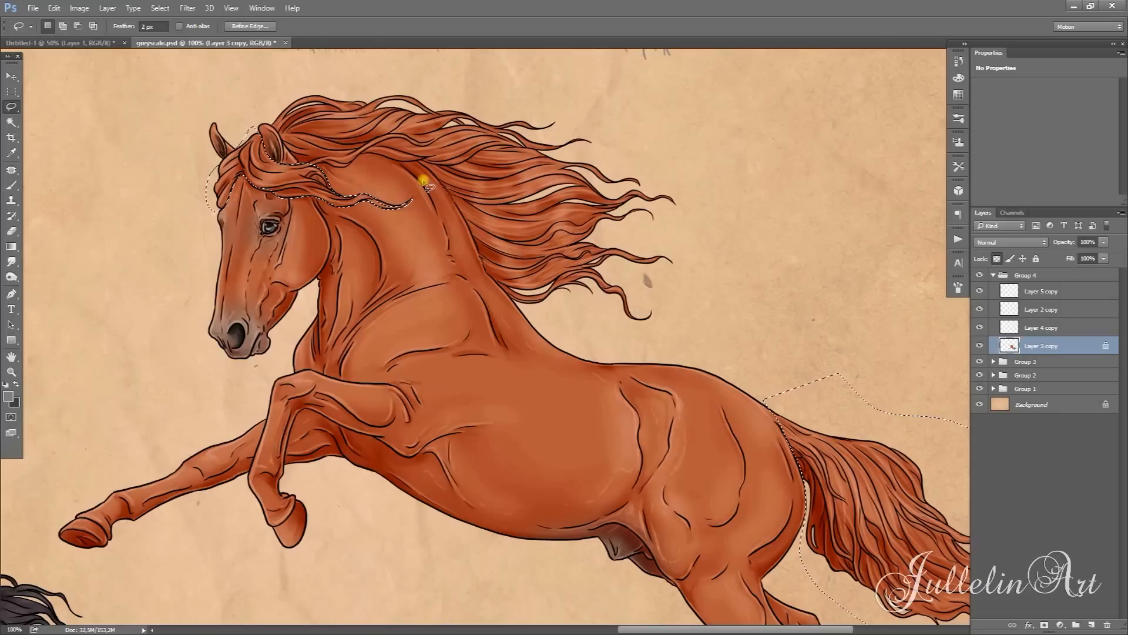
pyautogui.press('shift')
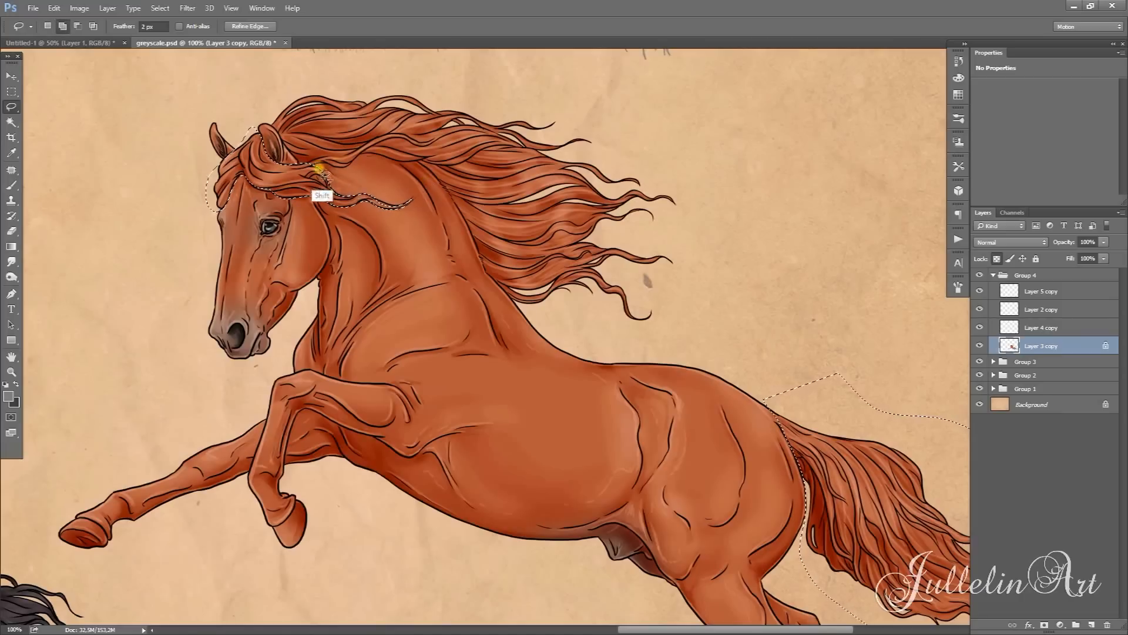
pyautogui.moveTo(381, 152)
pyautogui.mouseDown()
pyautogui.moveTo(426, 89)
pyautogui.moveTo(296, 79)
pyautogui.moveTo(266, 111)
pyautogui.mouseUp()
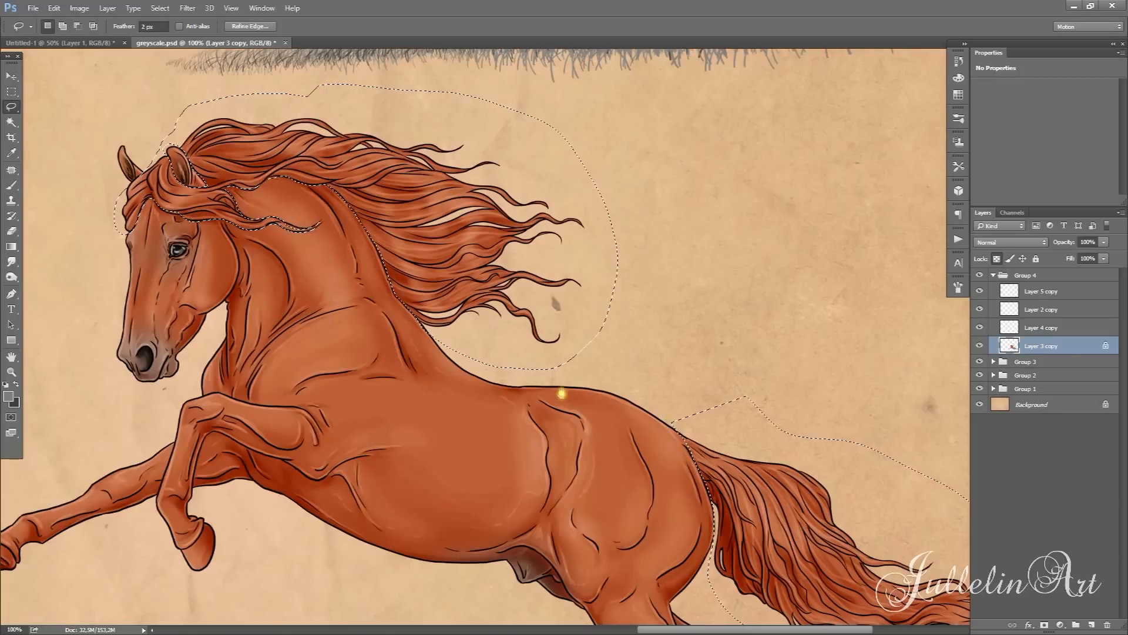
pyautogui.moveTo(639, 446); pyautogui.dragTo(630, 415)
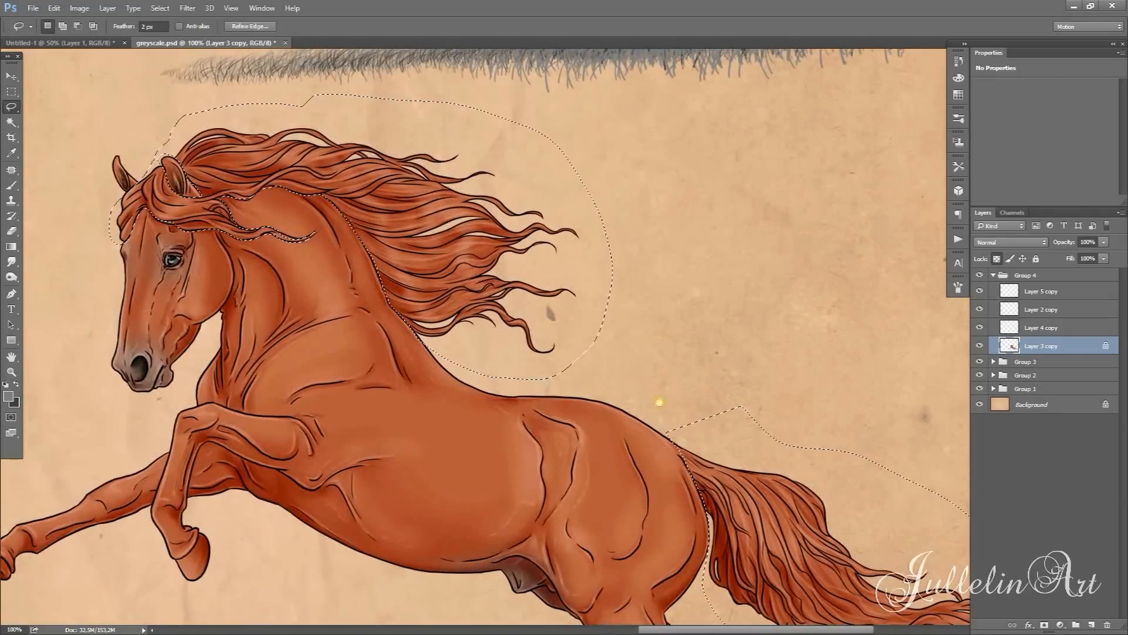
pyautogui.hotkey('ctrl', 'd')
pyautogui.moveTo(660, 461)
pyautogui.mouseDown()
pyautogui.moveTo(569, 373)
pyautogui.moveTo(403, 277)
pyautogui.mouseUp()
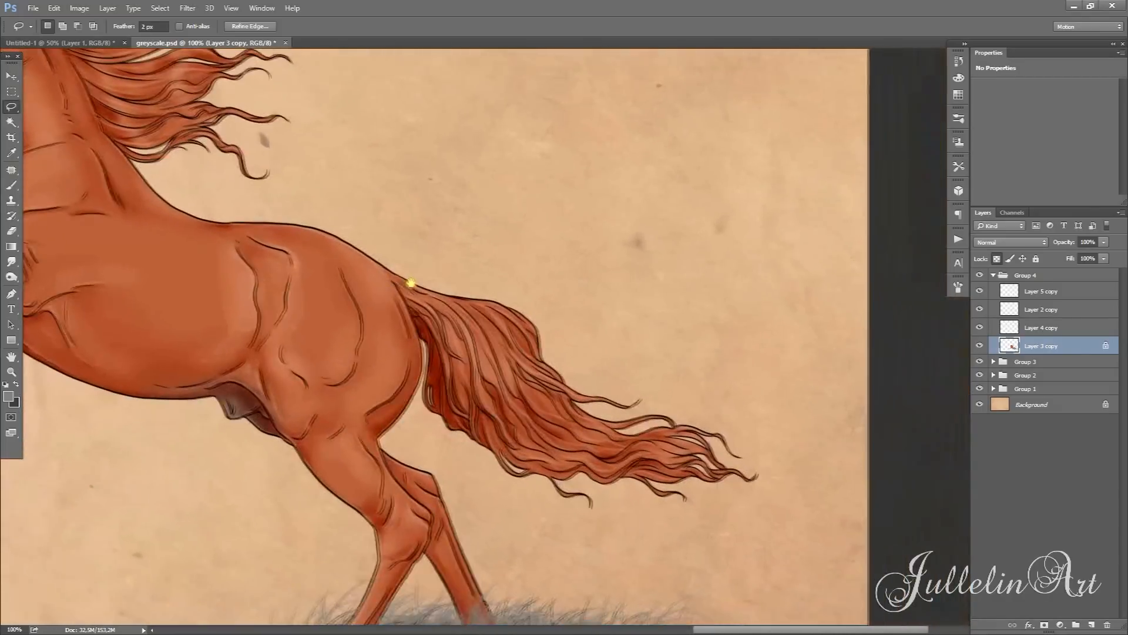
pyautogui.hotkey('ctrl', 'shift', 'd')
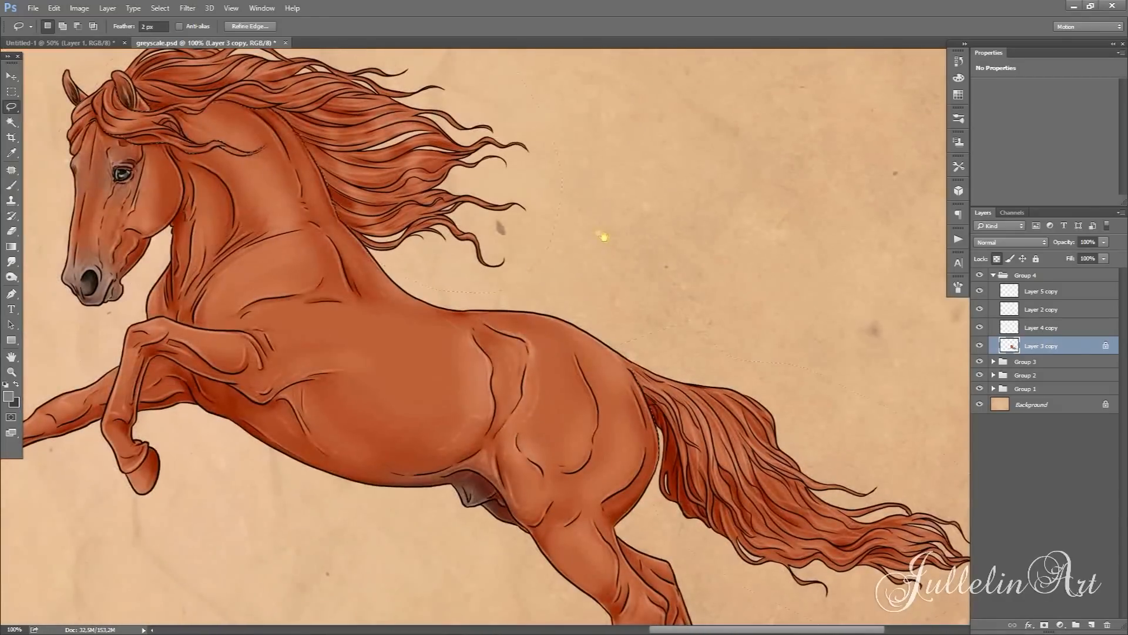
# - Lighten the selected mane, forelock and tail with Levels by setting the midtones to about 2.66, and deselect
pyautogui.click(11, 372)
pyautogui.click(64, 26)
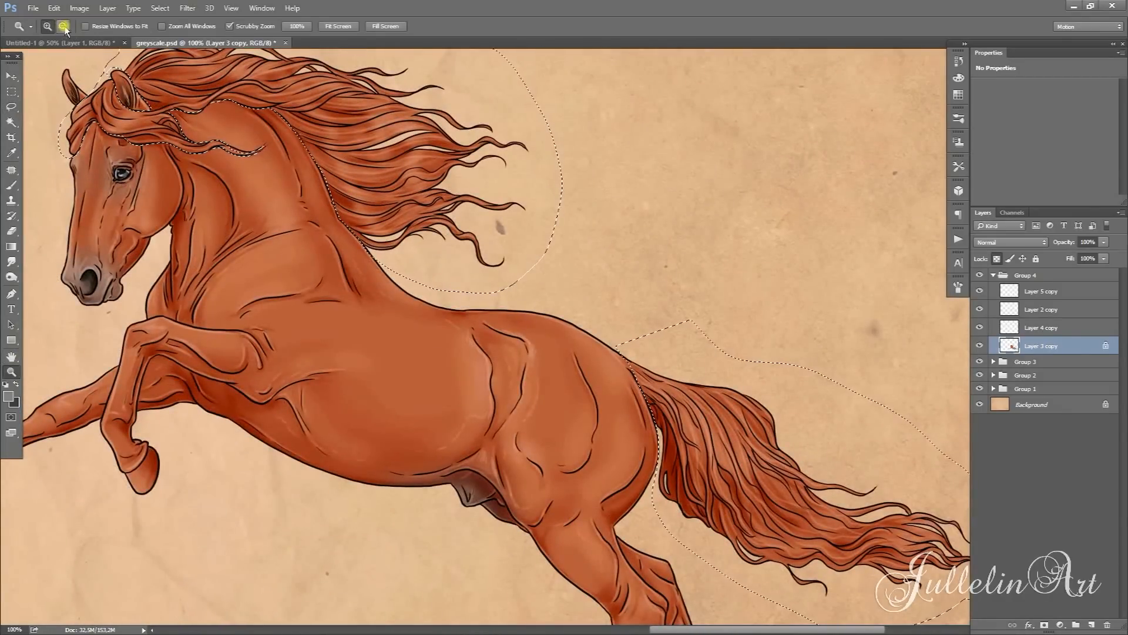
pyautogui.click(491, 299)
pyautogui.moveTo(755, 299); pyautogui.dragTo(726, 310)
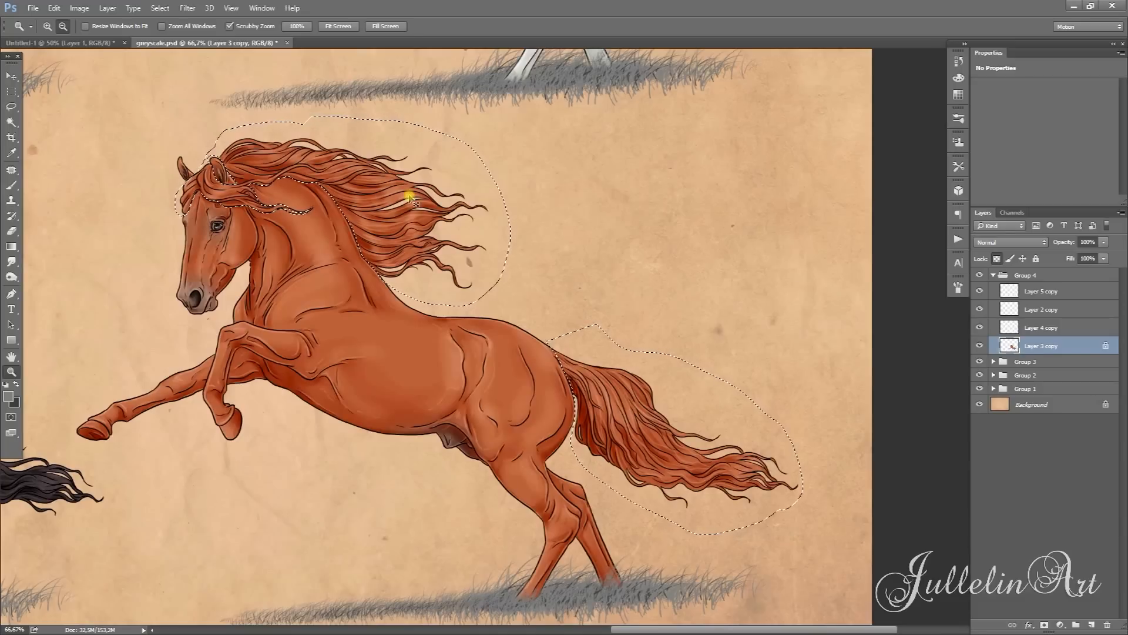
pyautogui.hotkey('ctrl', 'l')
pyautogui.moveTo(861, 197); pyautogui.dragTo(810, 257)
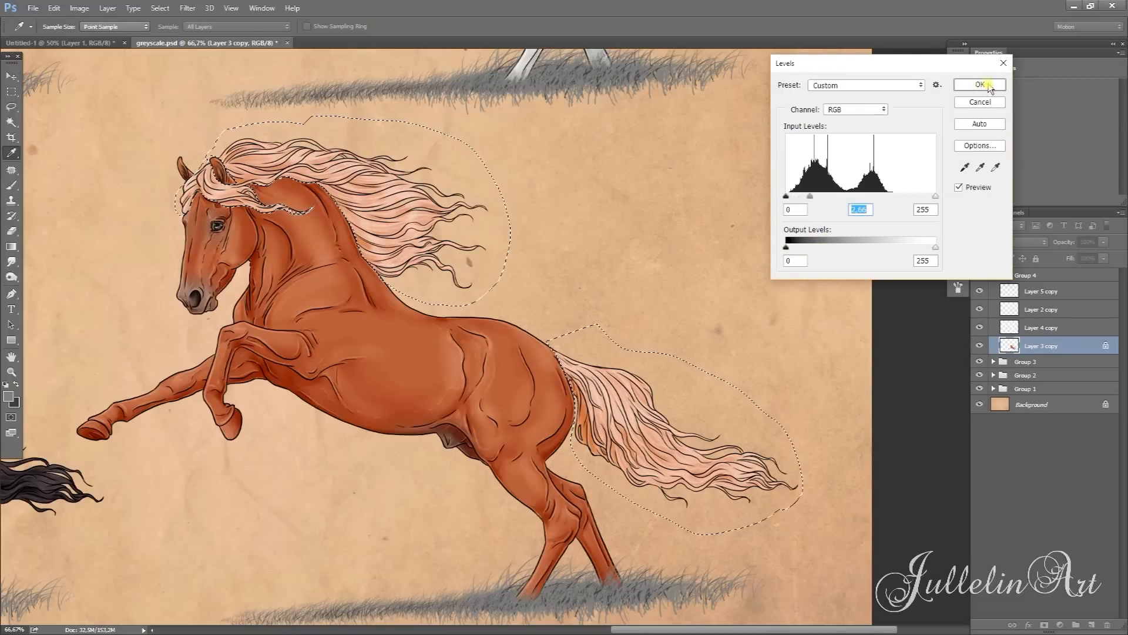
pyautogui.click(980, 84)
pyautogui.press('m')
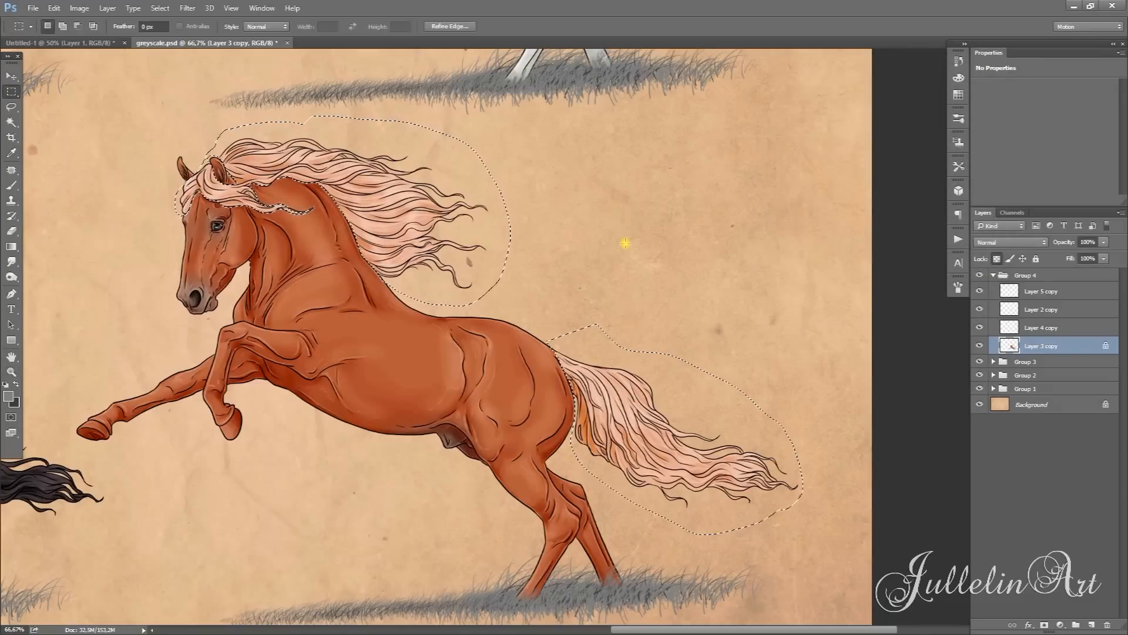
pyautogui.hotkey('ctrl', 'd')
# - Select both front hooves of the chestnut horse with the 2 px lasso, following the coronet edges
pyautogui.moveTo(655, 348); pyautogui.dragTo(695, 327)
pyautogui.click(19, 104)
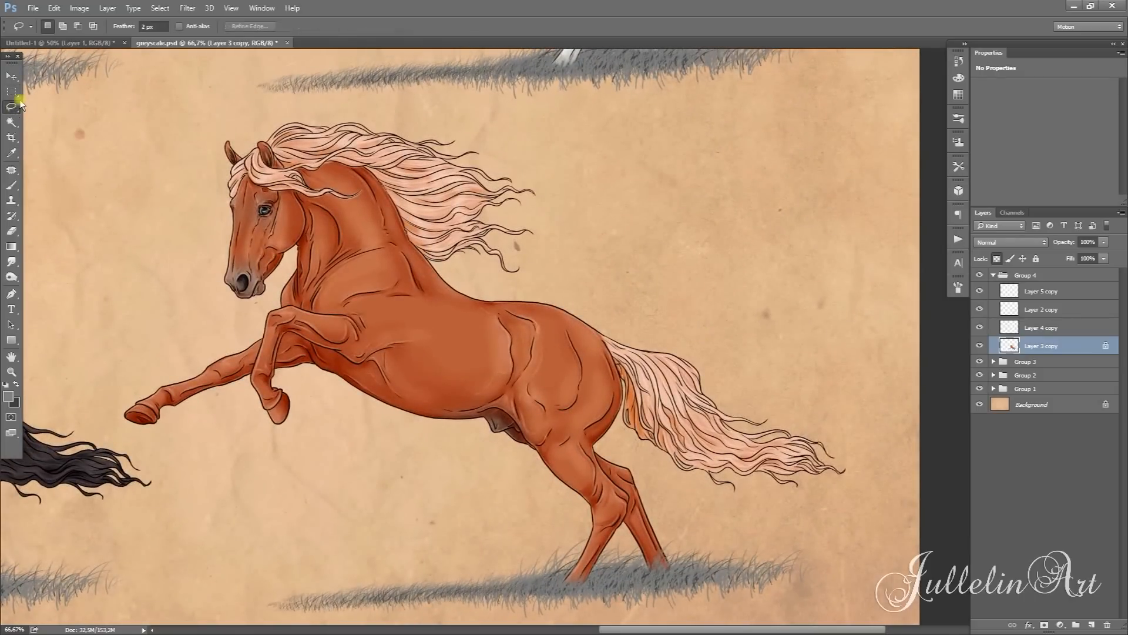
pyautogui.click(11, 371)
pyautogui.click(48, 26)
pyautogui.click(158, 455)
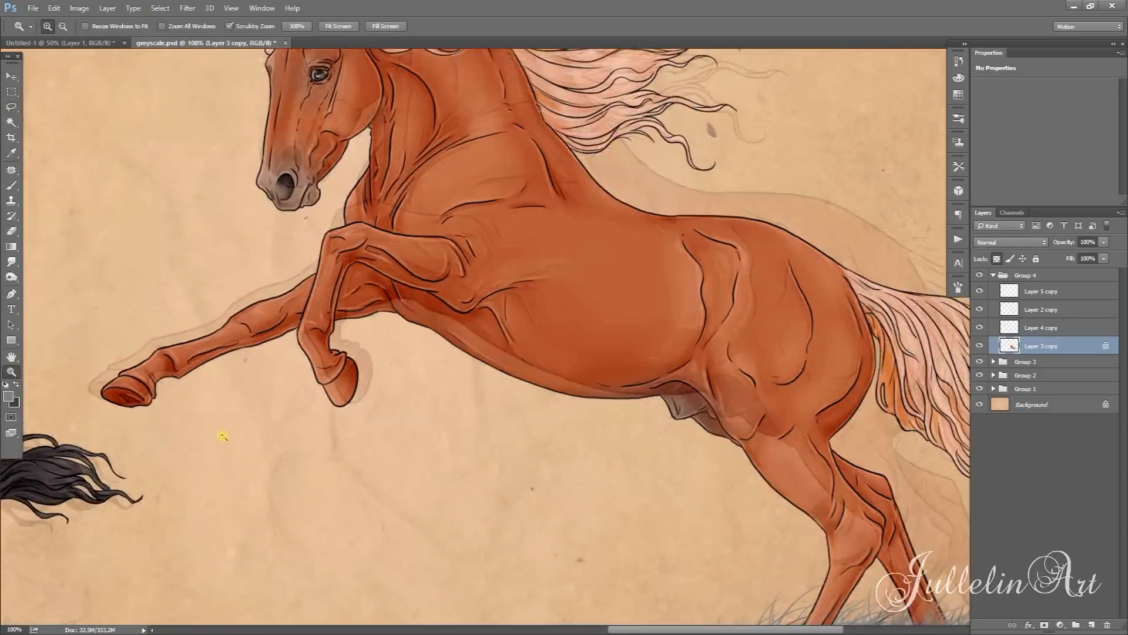
pyautogui.click(223, 435)
pyautogui.moveTo(360, 403); pyautogui.dragTo(458, 433)
pyautogui.click(18, 106)
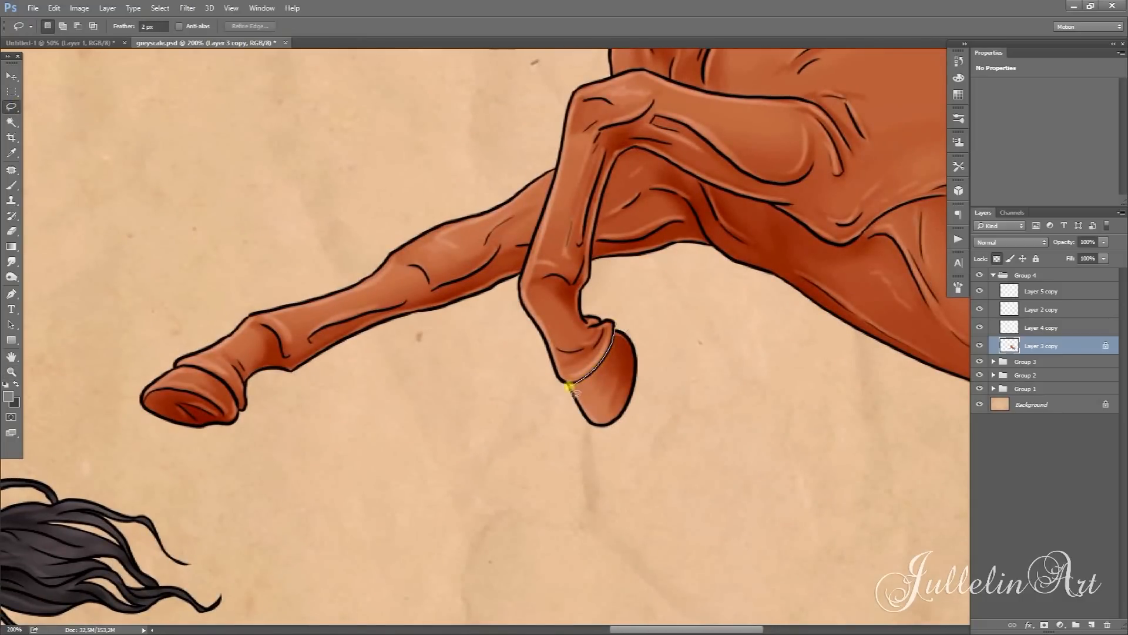
pyautogui.moveTo(605, 441)
pyautogui.mouseDown()
pyautogui.moveTo(652, 382)
pyautogui.moveTo(628, 318)
pyautogui.mouseUp()
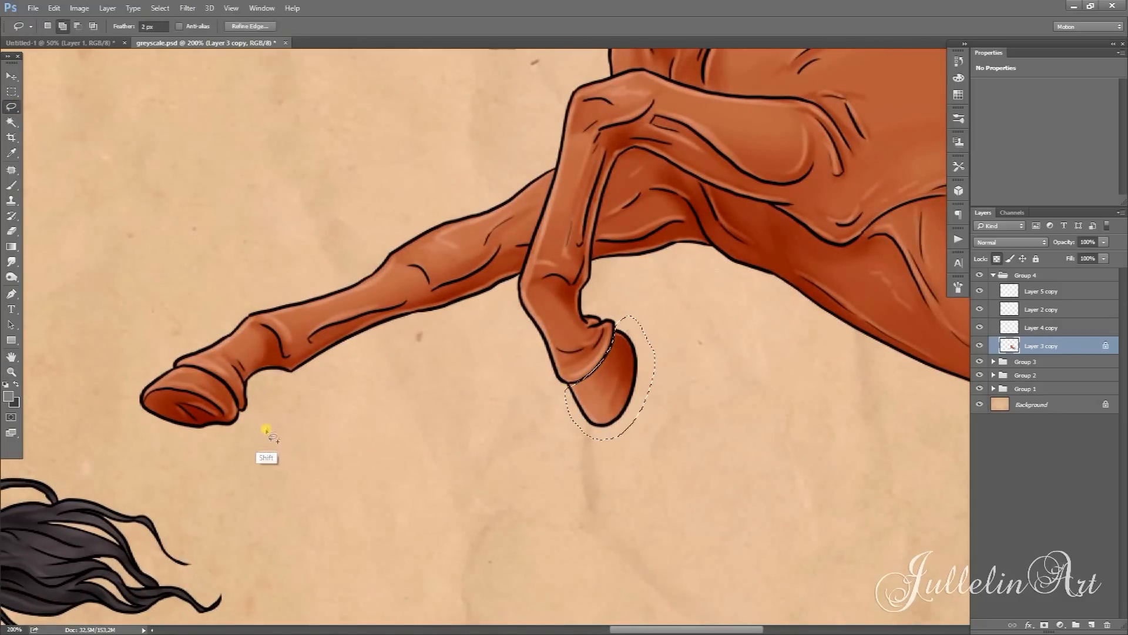
pyautogui.moveTo(263, 418)
pyautogui.mouseDown()
pyautogui.moveTo(294, 406)
pyautogui.moveTo(252, 421)
pyautogui.moveTo(244, 461)
pyautogui.moveTo(235, 395)
pyautogui.moveTo(200, 365)
pyautogui.moveTo(173, 367)
pyautogui.moveTo(131, 400)
pyautogui.moveTo(251, 432)
pyautogui.mouseUp()
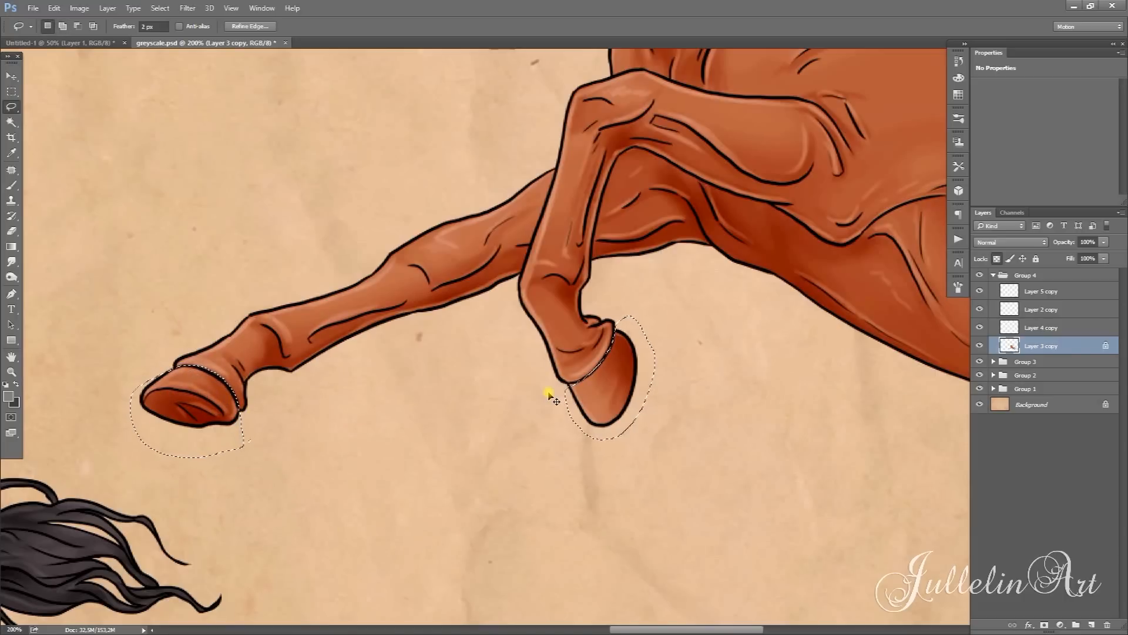
# - Turn the selected front hooves greyish by lowering their saturation with Hue/Saturation, and deselect
pyautogui.hotkey('ctrl', 'u')
pyautogui.moveTo(754, 197); pyautogui.dragTo(718, 221)
pyautogui.click(883, 106)
pyautogui.press('m')
pyautogui.click(325, 184)
# - Outline a narrow star marking on the black horse's forehead with the lasso feathered at 2 px
pyautogui.click(14, 373)
pyautogui.click(63, 26)
pyautogui.click(699, 262)
pyautogui.click(698, 272)
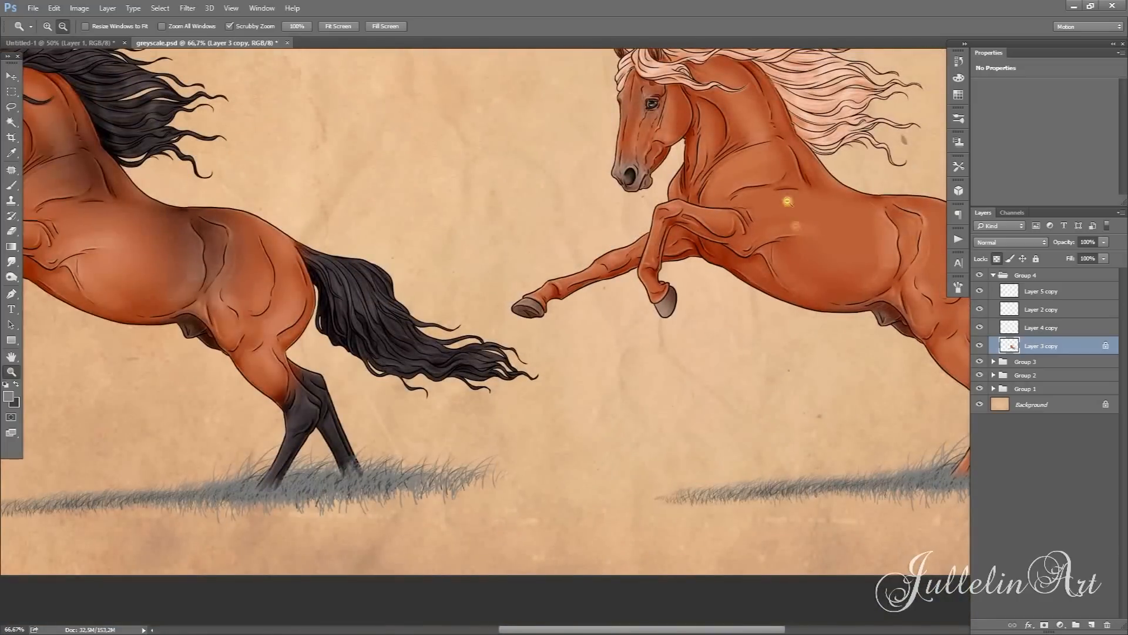
pyautogui.click(783, 297)
pyautogui.click(801, 259)
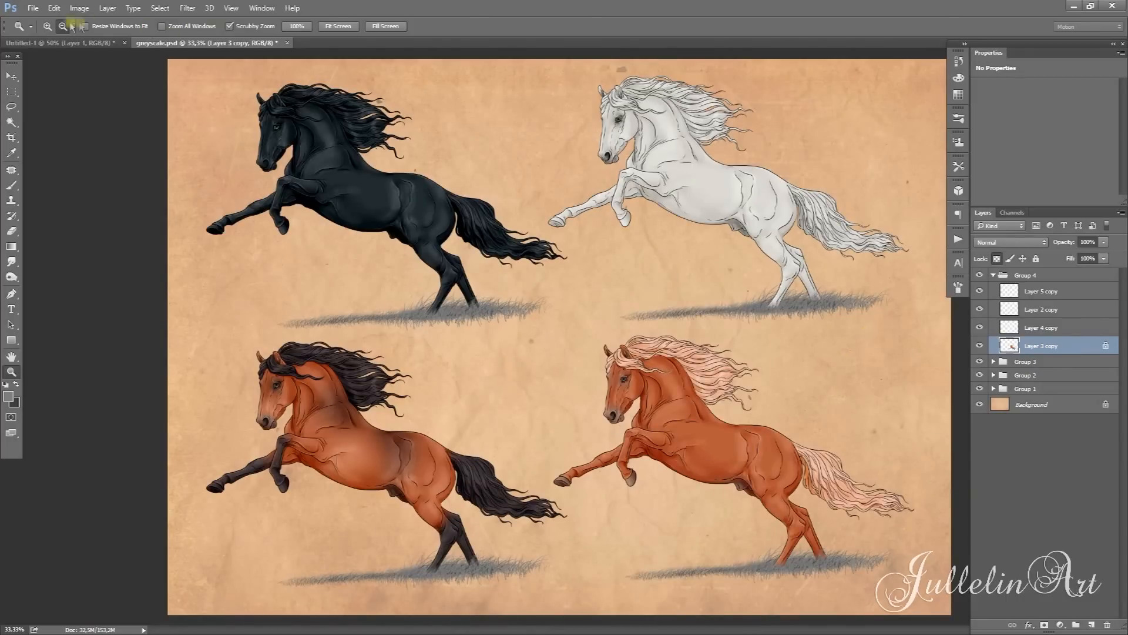
pyautogui.click(46, 26)
pyautogui.moveTo(265, 111); pyautogui.dragTo(295, 108)
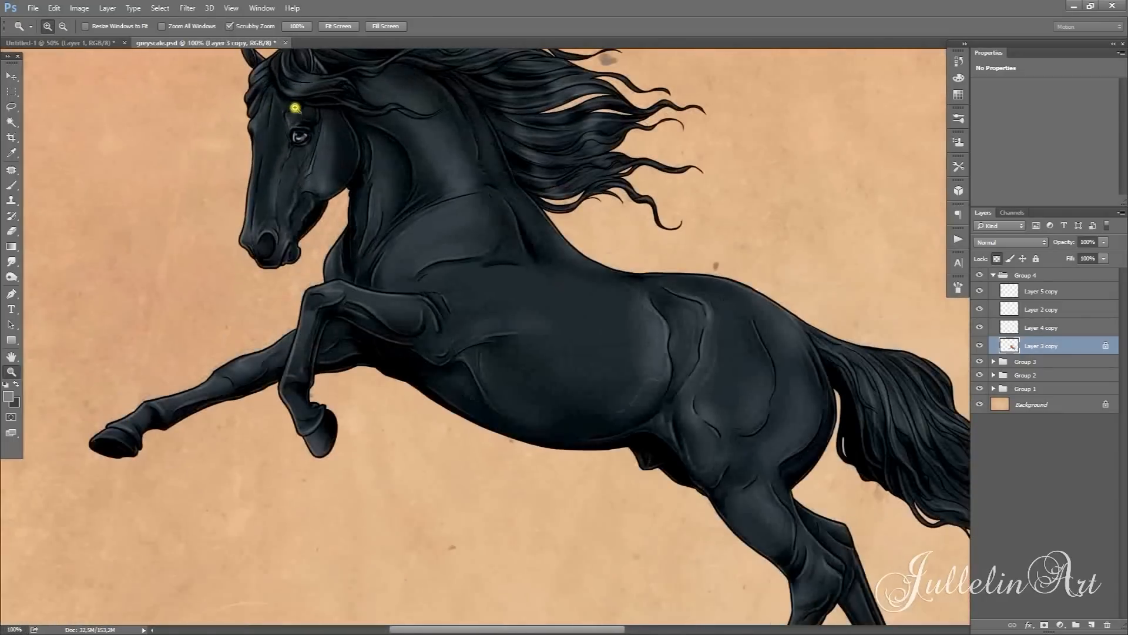
pyautogui.moveTo(544, 245); pyautogui.dragTo(554, 348)
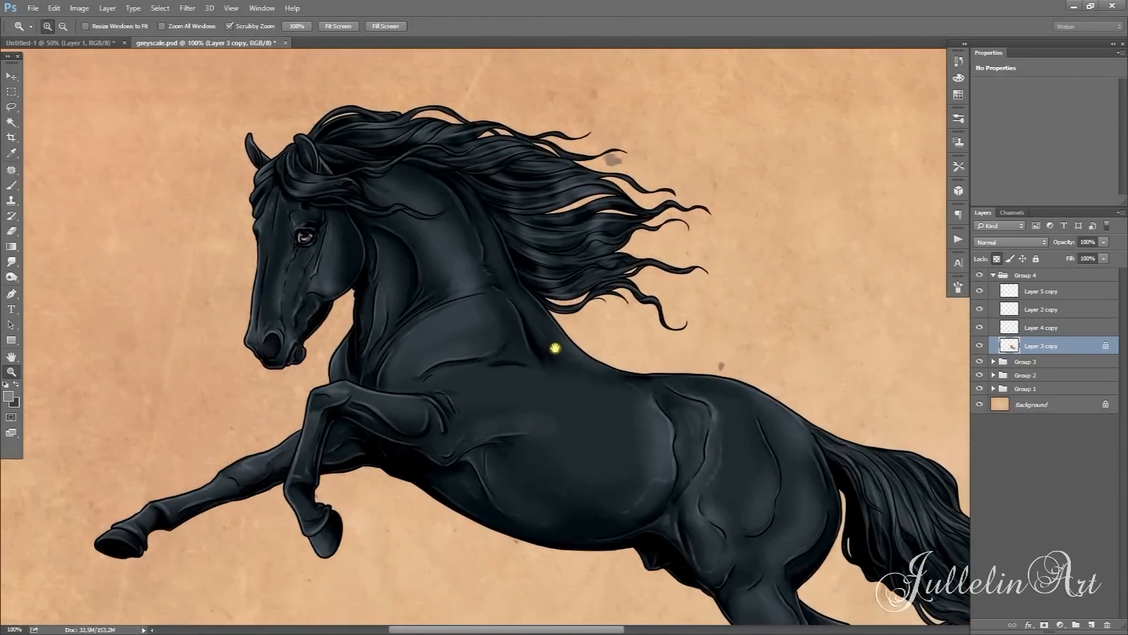
pyautogui.press('l')
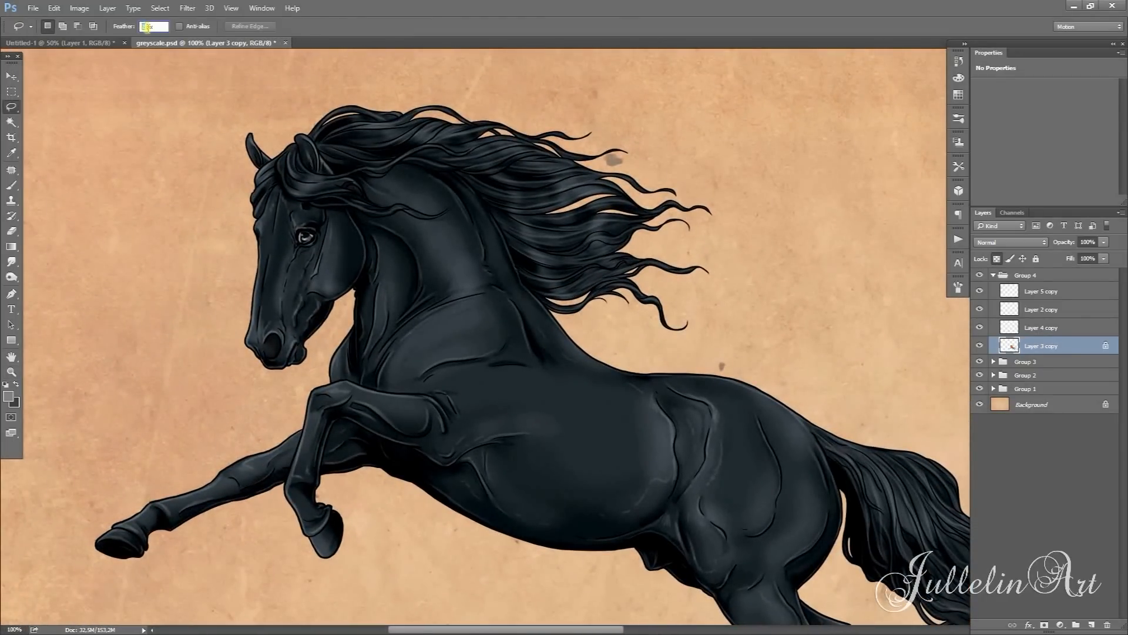
pyautogui.click(144, 26)
pyautogui.moveTo(277, 202)
pyautogui.mouseDown()
pyautogui.moveTo(268, 222)
pyautogui.moveTo(279, 236)
pyautogui.moveTo(280, 203)
pyautogui.mouseUp()
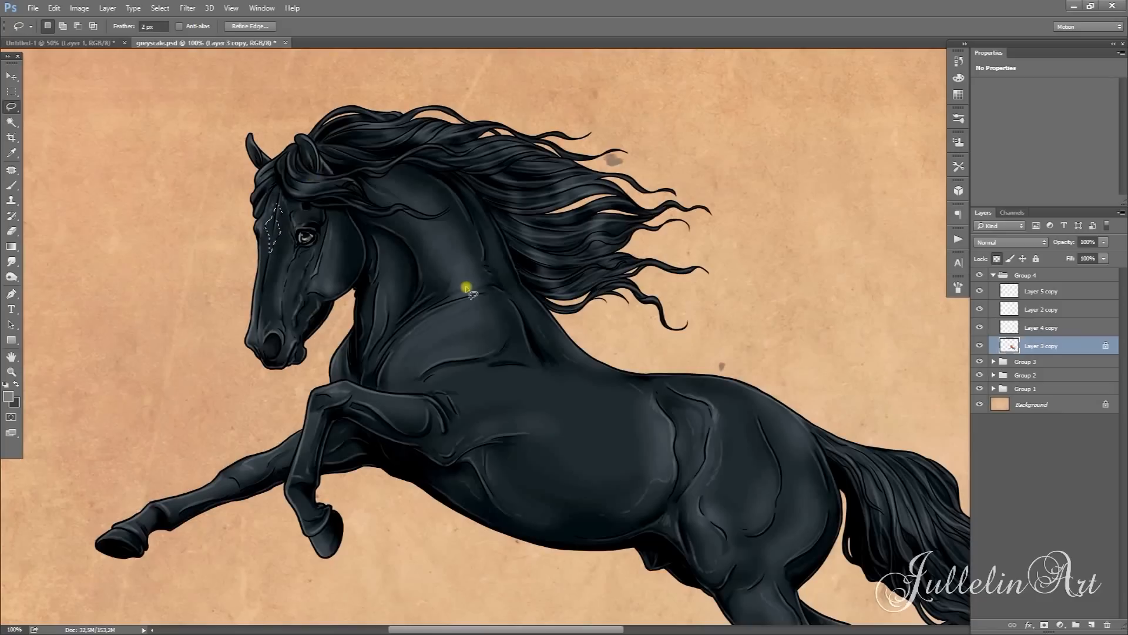
# - Make Layer 3 in Group 1, the black horse's colour layer, the active layer
pyautogui.hotkey('ctrl', 'l')
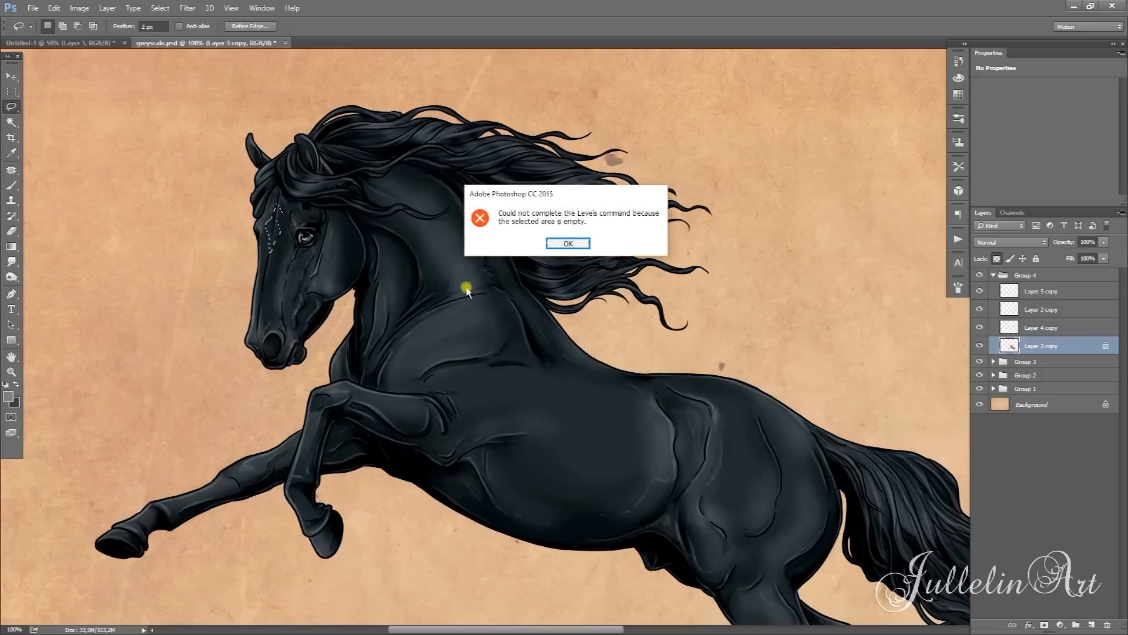
pyautogui.click(568, 243)
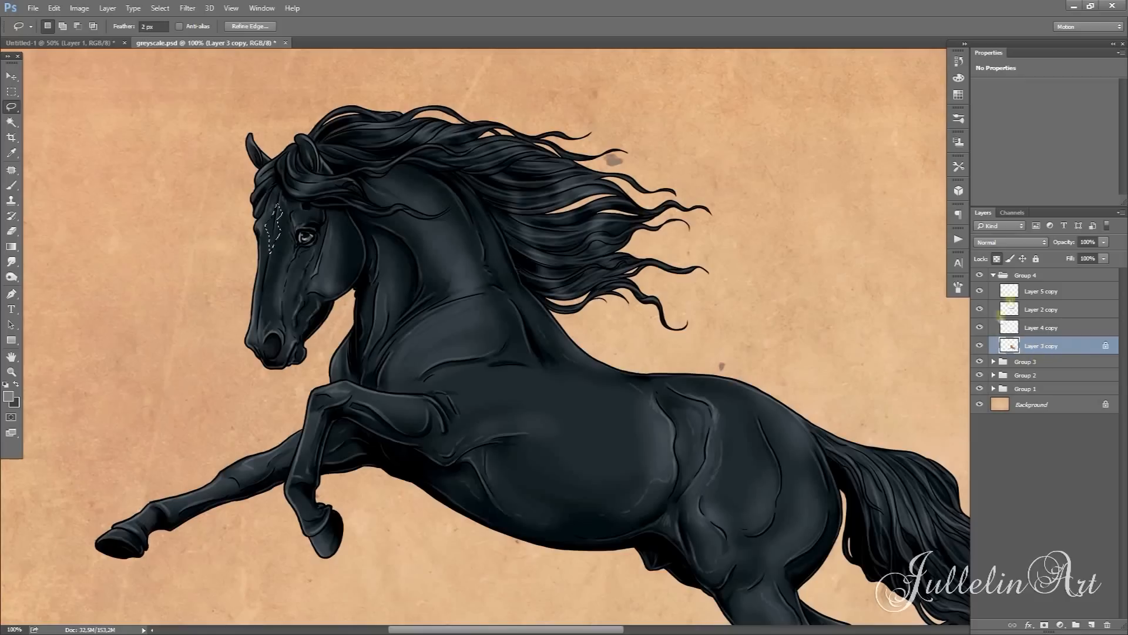
pyautogui.click(993, 275)
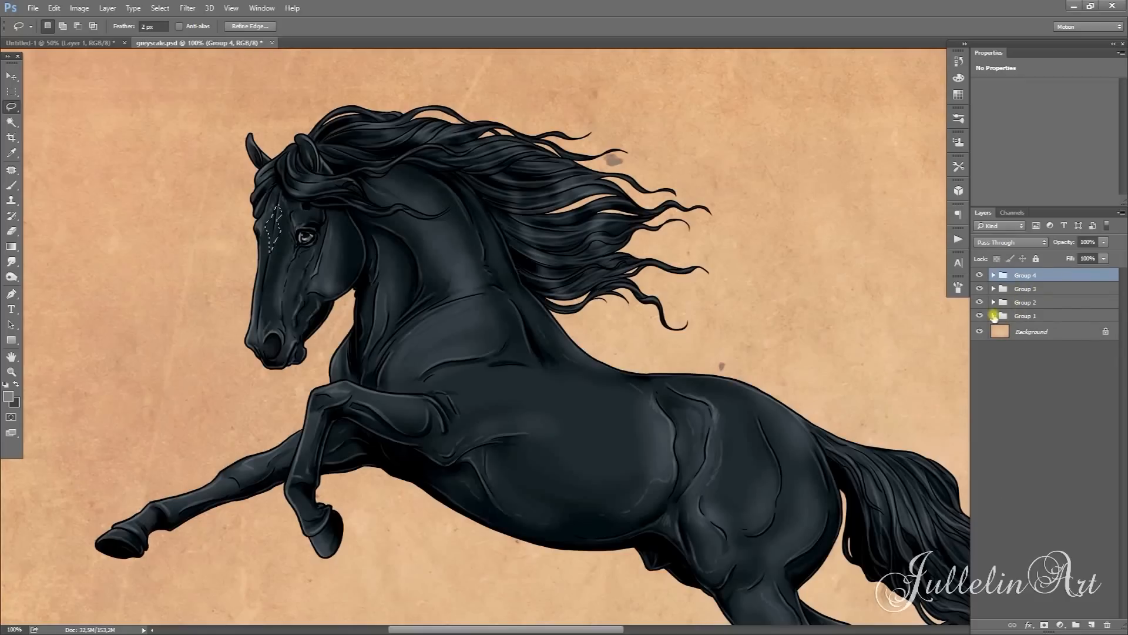
pyautogui.click(993, 316)
pyautogui.click(1050, 385)
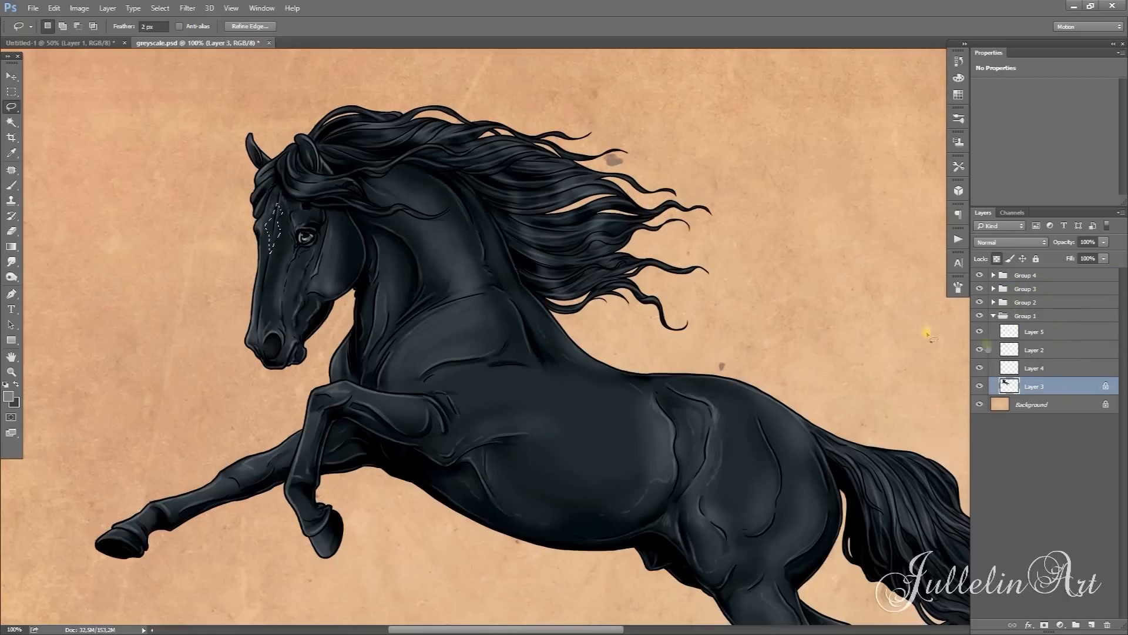
# - Whiten the selected forehead star by strongly raising the midtones in Levels, and deselect
pyautogui.hotkey('ctrl', 'l')
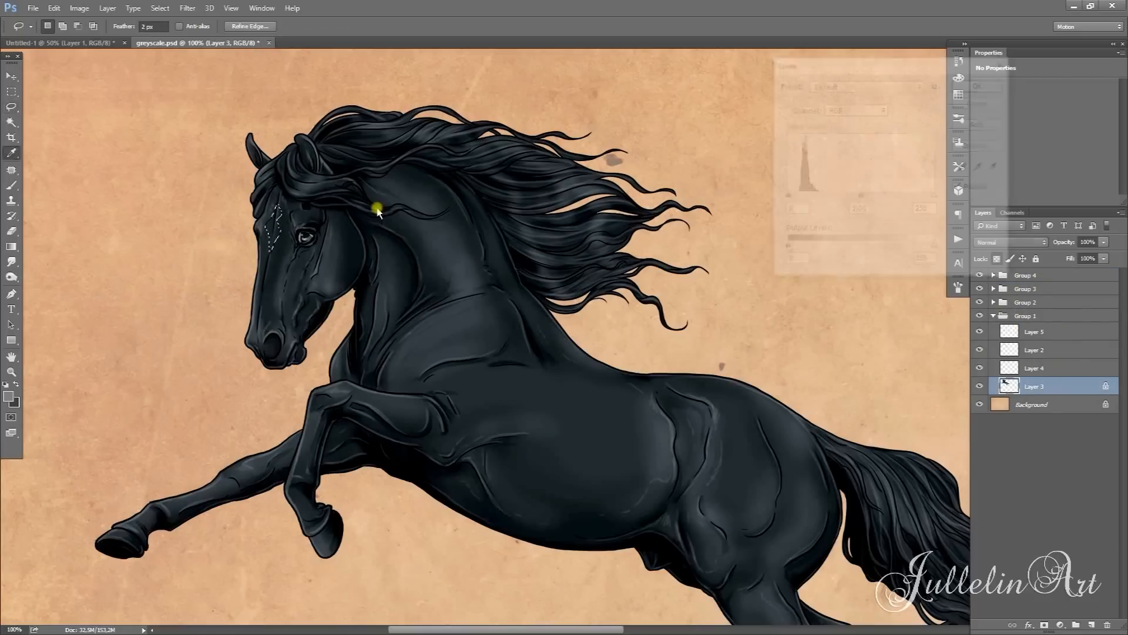
pyautogui.moveTo(863, 200)
pyautogui.mouseDown()
pyautogui.moveTo(892, 194)
pyautogui.moveTo(846, 200)
pyautogui.moveTo(789, 233)
pyautogui.mouseUp()
pyautogui.click(976, 84)
pyautogui.press('l')
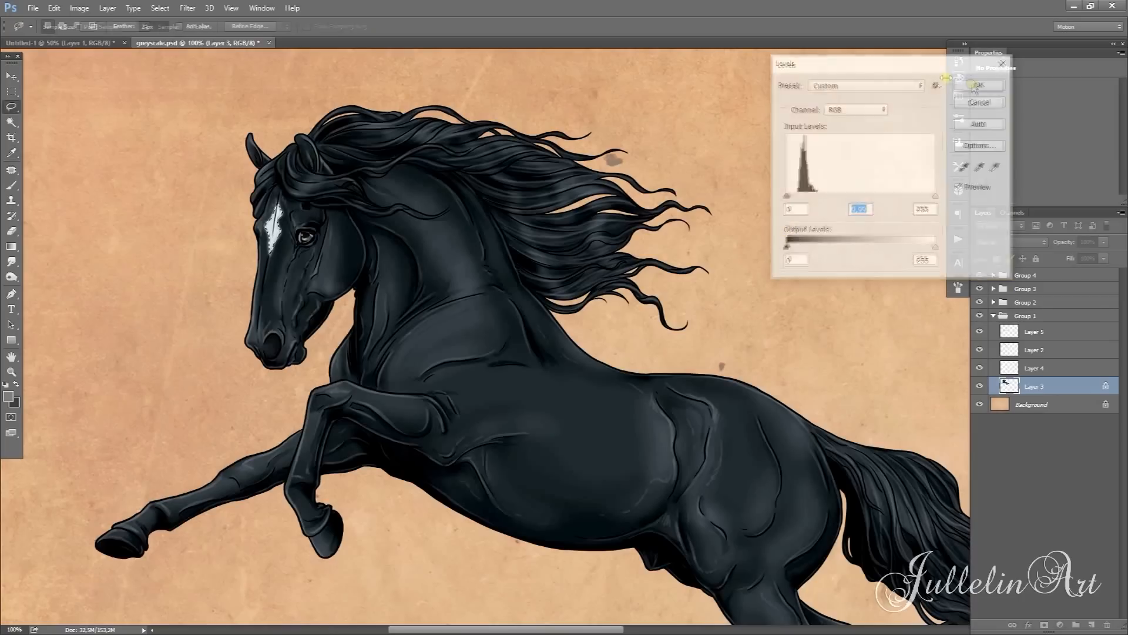
pyautogui.click(713, 178)
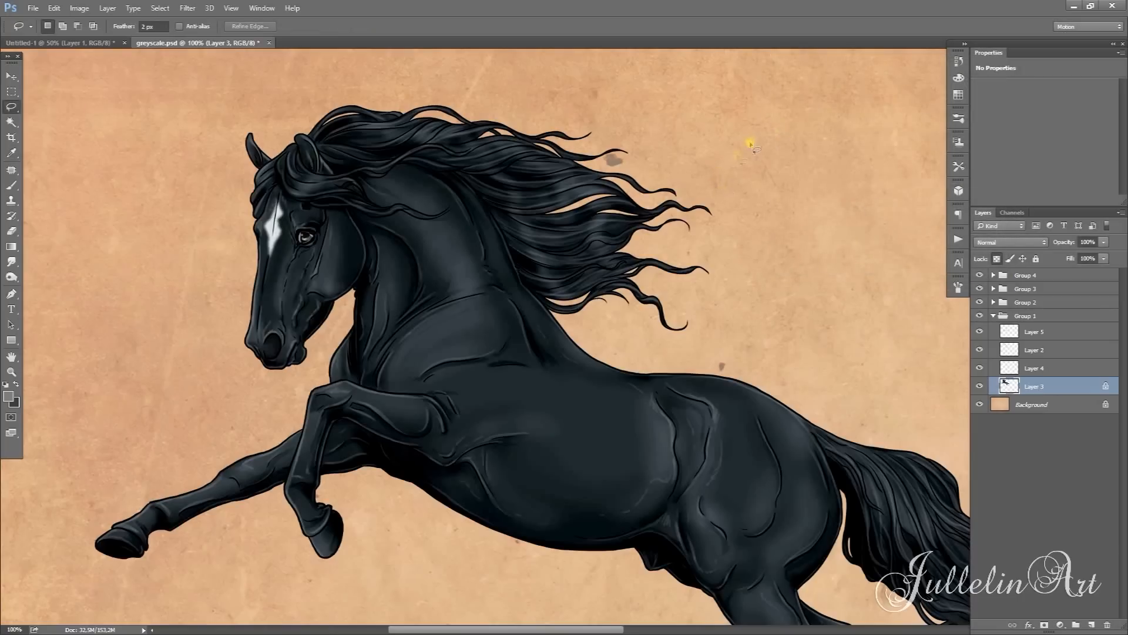
# - Set the lasso feather to 1 px and select the lower parts of the black horse's two hind legs
pyautogui.moveTo(646, 408); pyautogui.dragTo(698, 360)
pyautogui.press('Return')
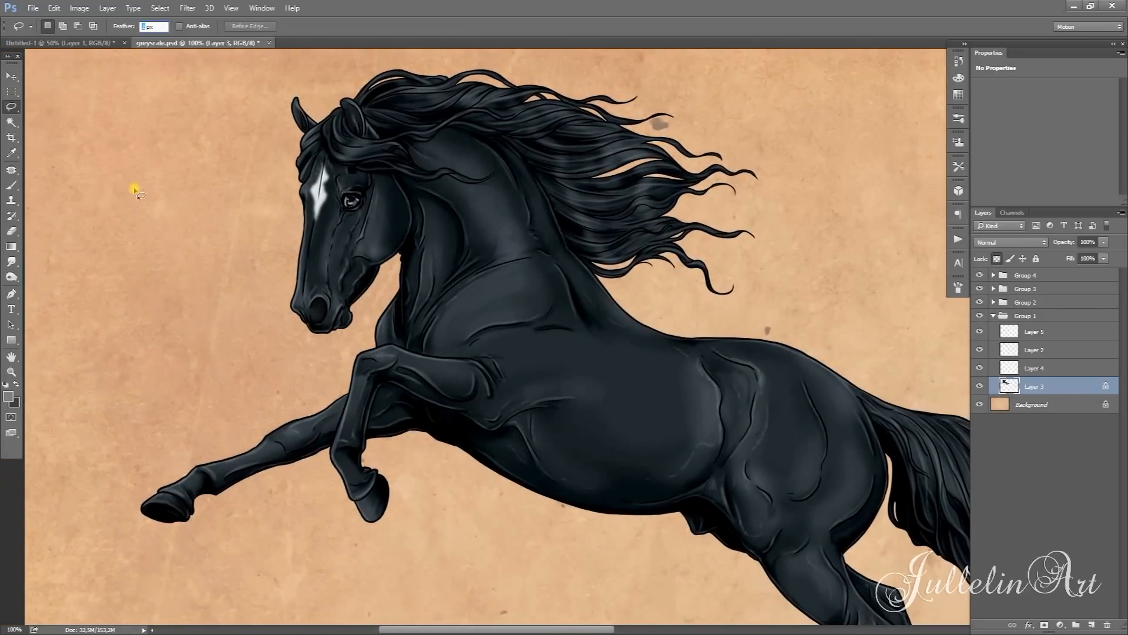
pyautogui.press('Return')
pyautogui.moveTo(672, 420)
pyautogui.mouseDown()
pyautogui.moveTo(648, 379)
pyautogui.moveTo(680, 403)
pyautogui.moveTo(723, 378)
pyautogui.mouseUp()
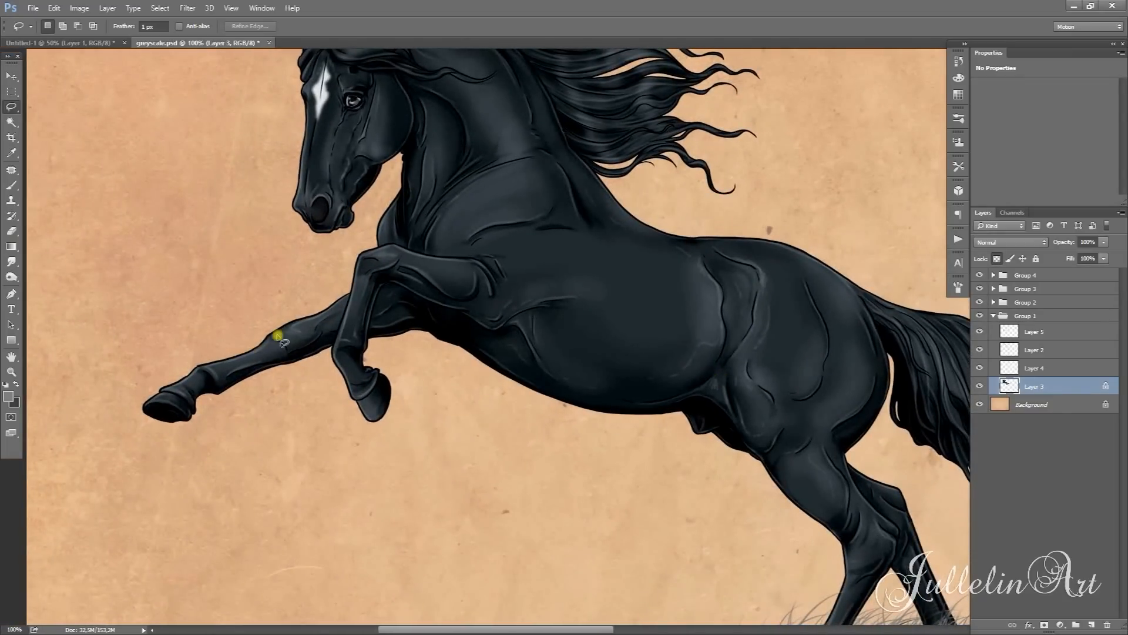
pyautogui.moveTo(693, 433); pyautogui.dragTo(450, 247)
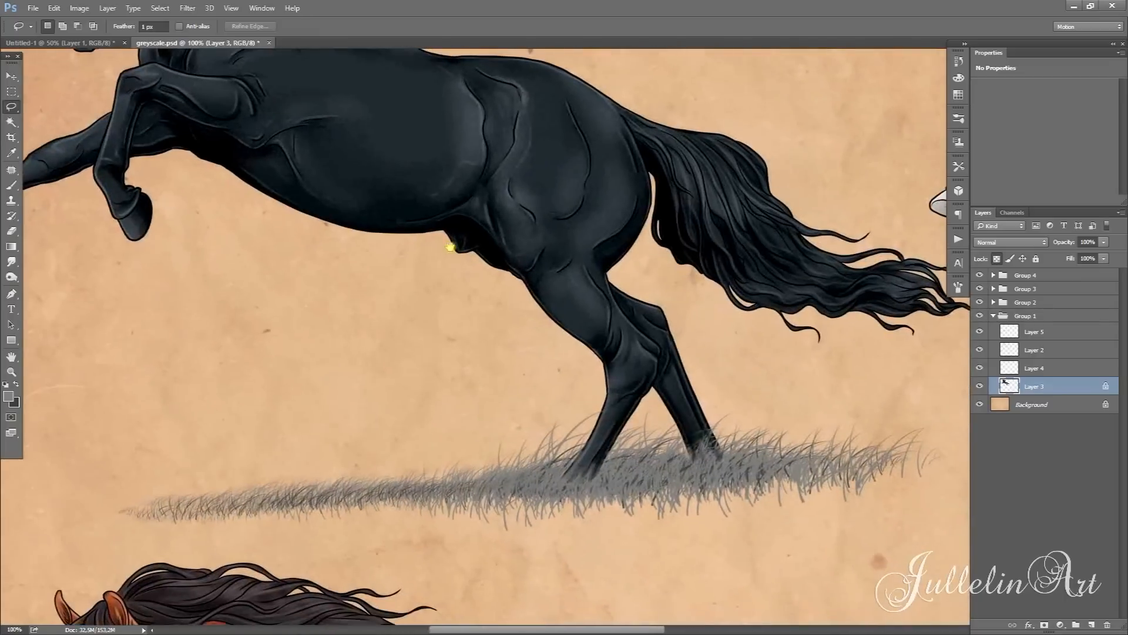
pyautogui.moveTo(605, 391)
pyautogui.mouseDown()
pyautogui.moveTo(625, 422)
pyautogui.moveTo(536, 496)
pyautogui.moveTo(544, 464)
pyautogui.mouseUp()
pyautogui.moveTo(675, 426)
pyautogui.mouseDown()
pyautogui.moveTo(695, 423)
pyautogui.moveTo(734, 466)
pyautogui.moveTo(665, 419)
pyautogui.mouseUp()
# - Lighten the selected hind leg socks with Levels by setting the midtones to about 3.23, and deselect
pyautogui.hotkey('ctrl', 'l')
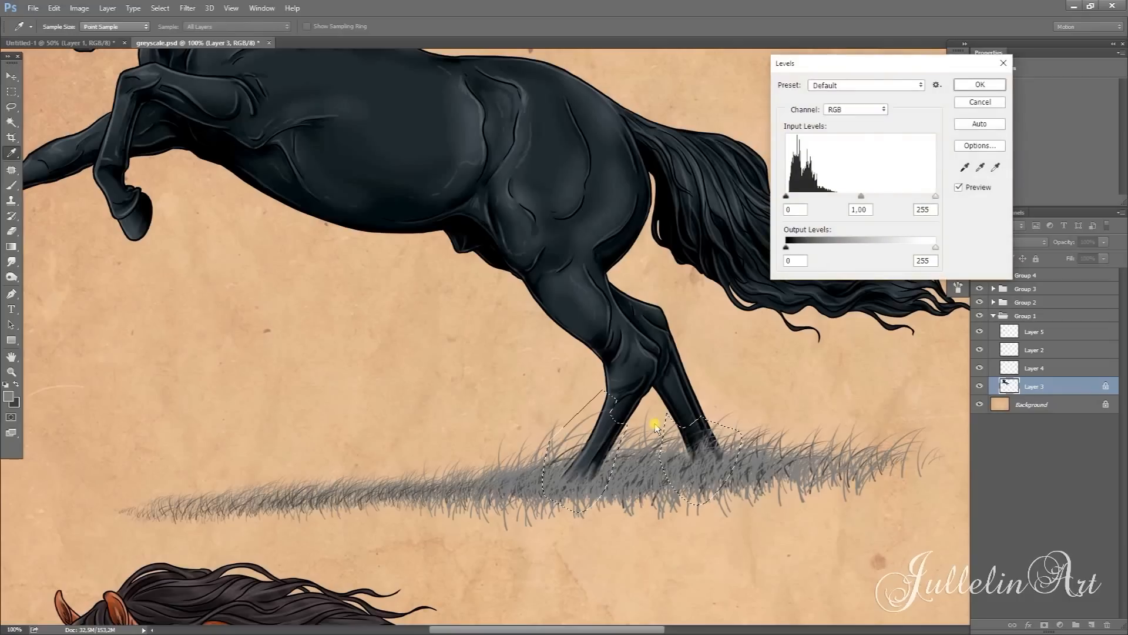
pyautogui.moveTo(861, 196); pyautogui.dragTo(802, 196)
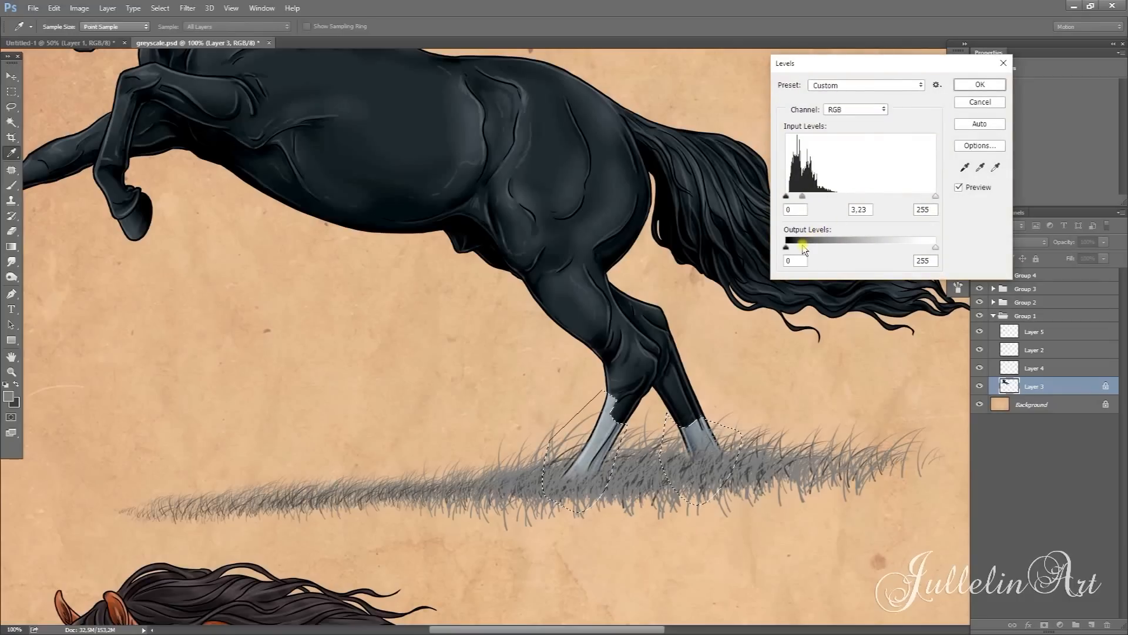
pyautogui.click(982, 84)
pyautogui.hotkey('ctrl', 'd')
# - Outline a long blaze on the bay horse's face, from the forehead down over the muzzle, with the 1 px lasso
pyautogui.moveTo(685, 172); pyautogui.dragTo(108, 331)
pyautogui.moveTo(761, 223); pyautogui.dragTo(637, 384)
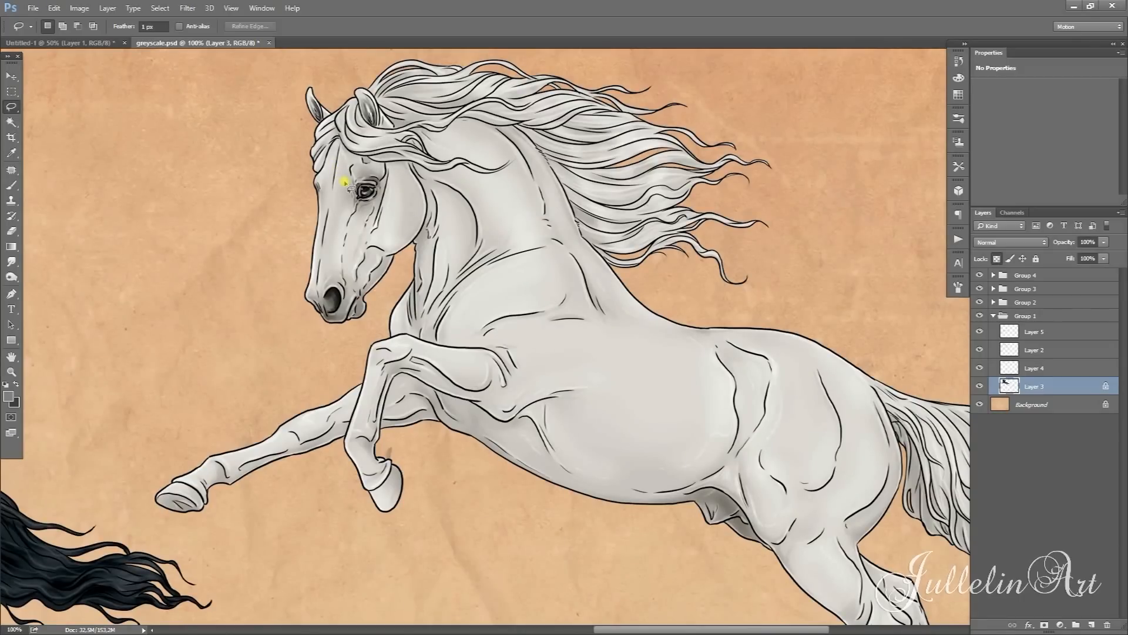
pyautogui.moveTo(489, 485); pyautogui.dragTo(876, 123)
pyautogui.moveTo(329, 512); pyautogui.dragTo(676, 294)
pyautogui.moveTo(577, 346); pyautogui.dragTo(752, 217)
pyautogui.moveTo(612, 332)
pyautogui.mouseDown()
pyautogui.moveTo(625, 252)
pyautogui.moveTo(609, 320)
pyautogui.mouseUp()
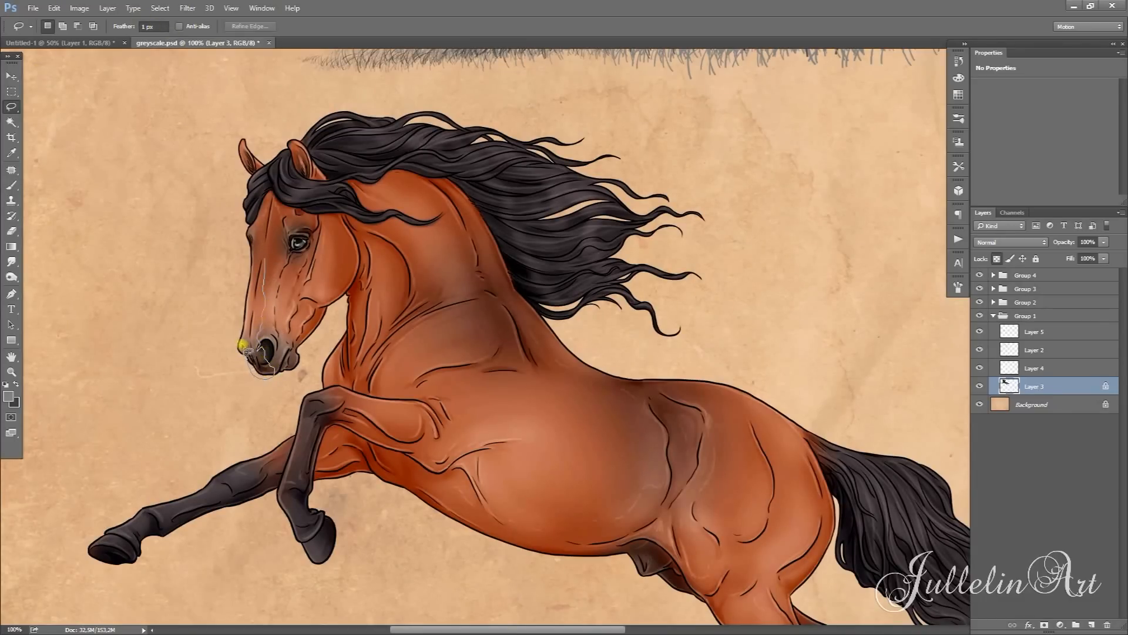
pyautogui.moveTo(265, 266); pyautogui.dragTo(264, 249)
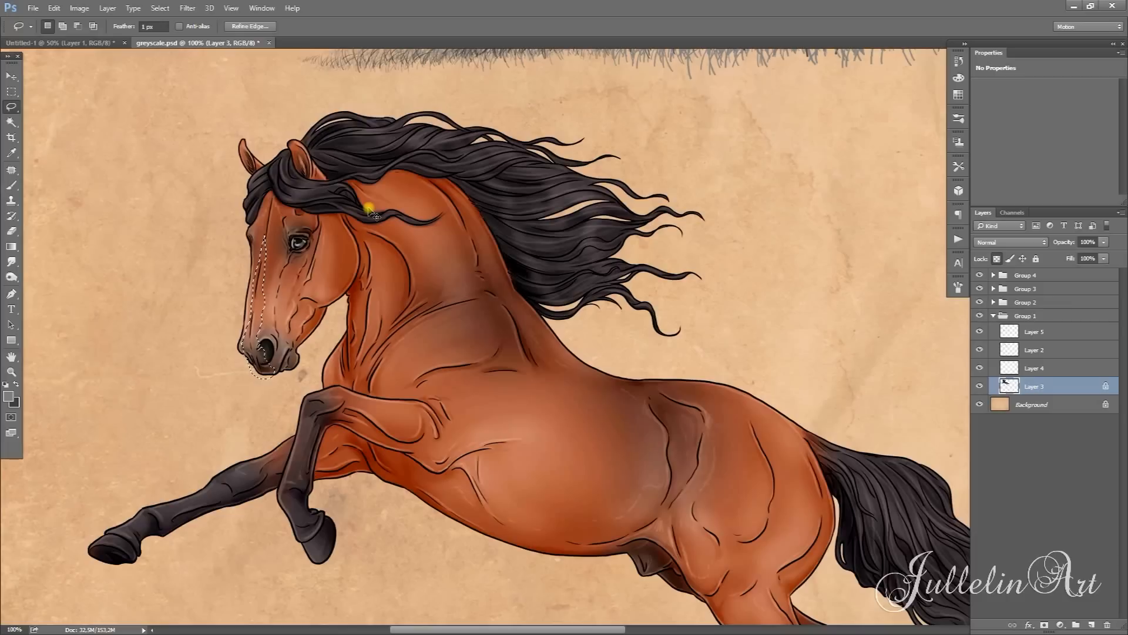
# - Make Layer 3 copy 2 in Group 3, the bay horse's colour layer, the active layer
pyautogui.click(993, 315)
pyautogui.click(993, 302)
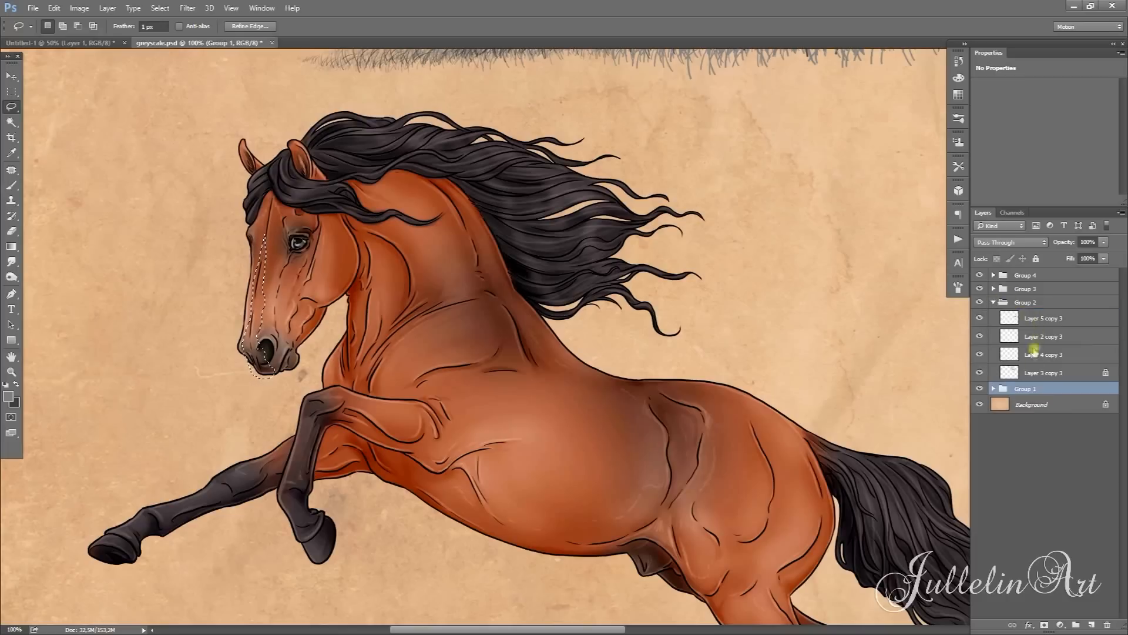
pyautogui.click(994, 302)
pyautogui.click(994, 289)
pyautogui.click(1041, 359)
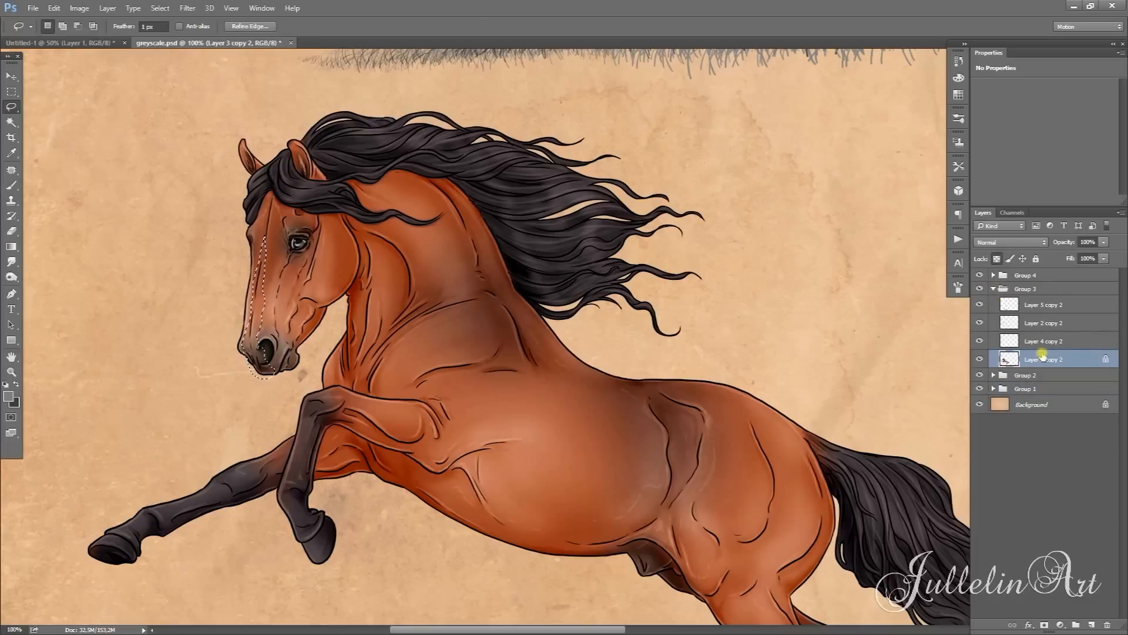
# - Whiten the selected blaze and muzzle by raising the midtones in Levels, and deselect
pyautogui.hotkey('ctrl', 'l')
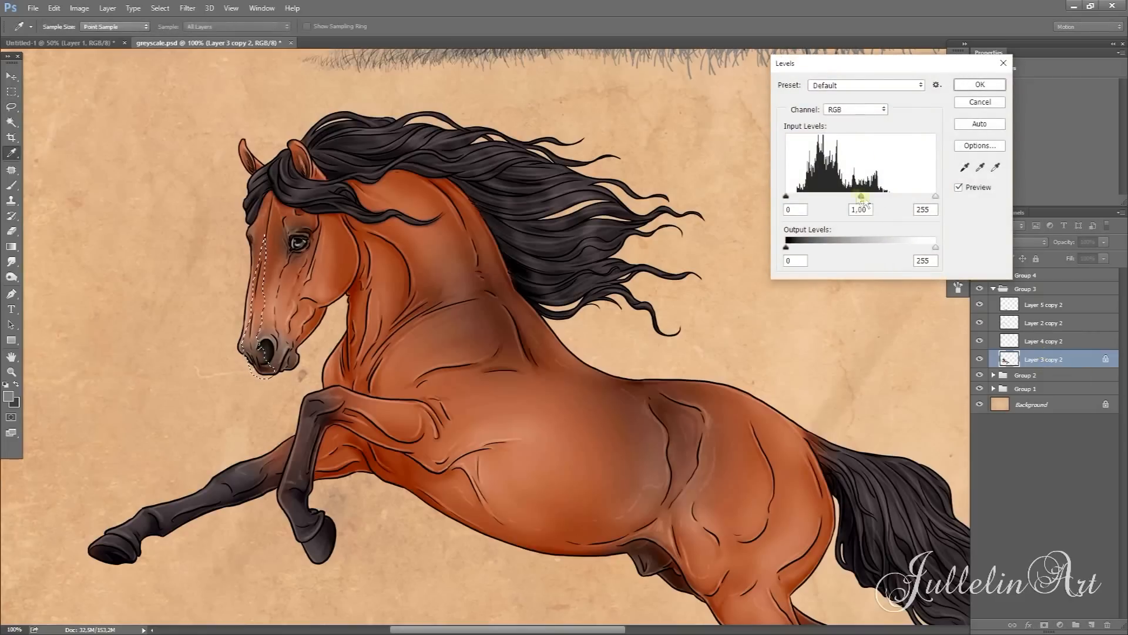
pyautogui.moveTo(860, 197); pyautogui.dragTo(802, 228)
pyautogui.click(973, 83)
pyautogui.click(524, 115)
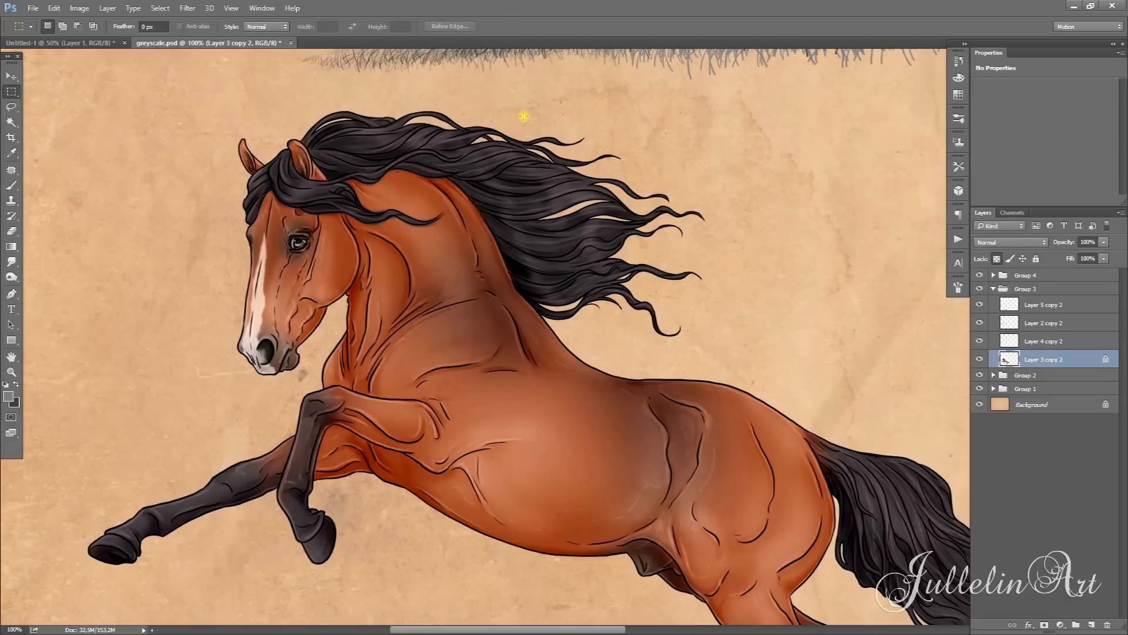
# - Step back in the history to the last Levels adjustment to restore the blaze selection
pyautogui.click(958, 61)
pyautogui.click(859, 188)
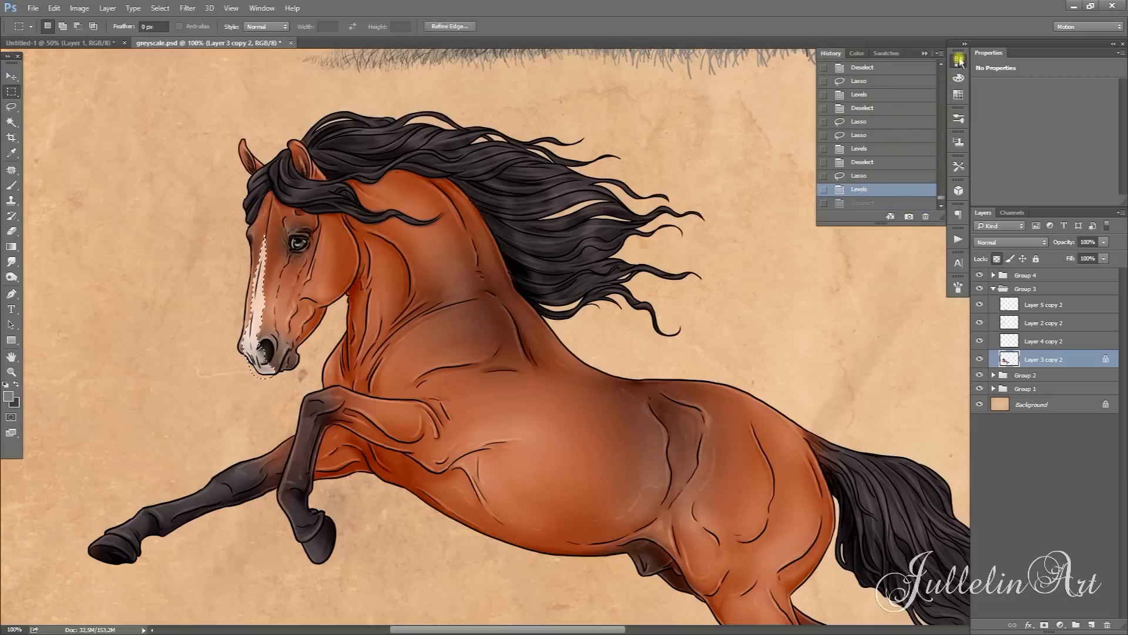
pyautogui.click(959, 61)
# - Set the lasso feather to 10 px and subtract the blaze above the nostrils, keeping only the muzzle selected
pyautogui.click(11, 106)
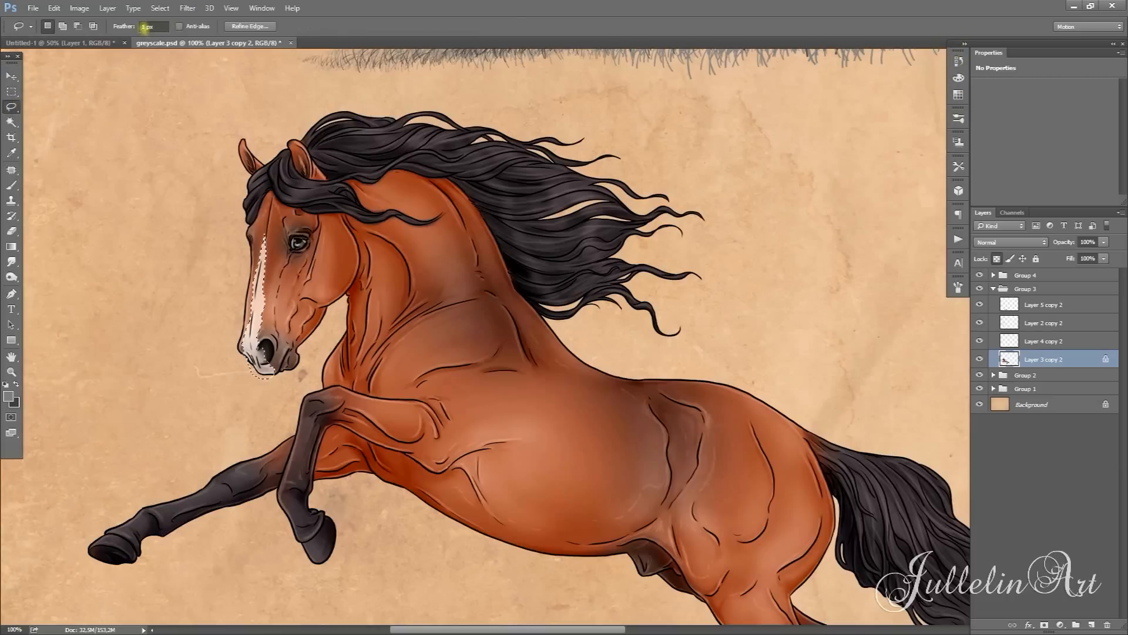
pyautogui.click(144, 26)
pyautogui.write('10')
pyautogui.press('Return')
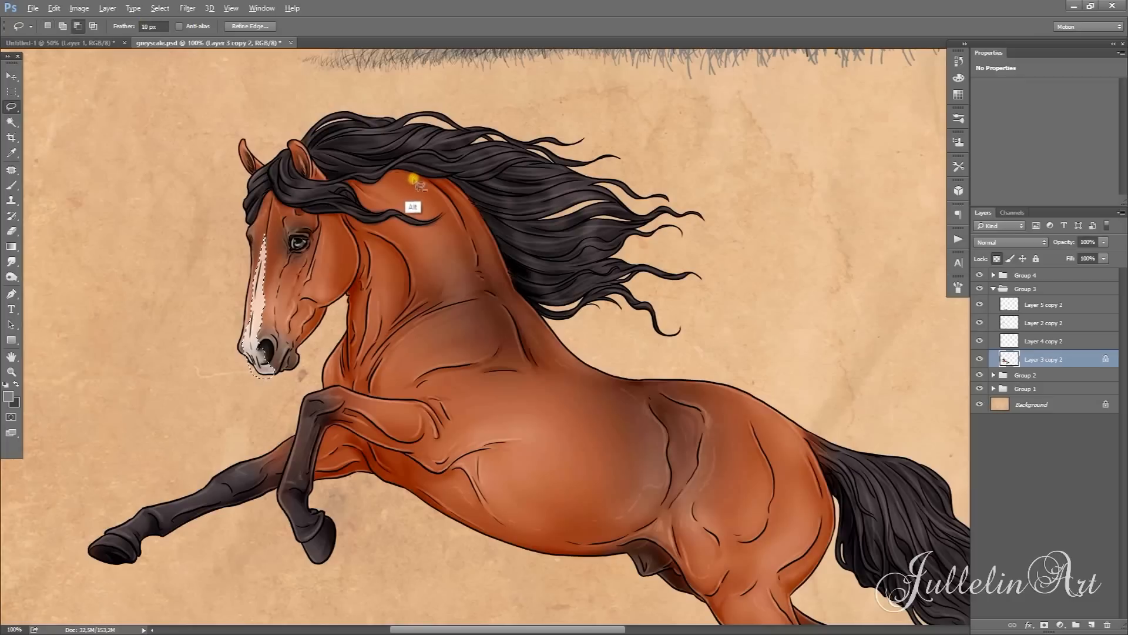
pyautogui.press('alt')
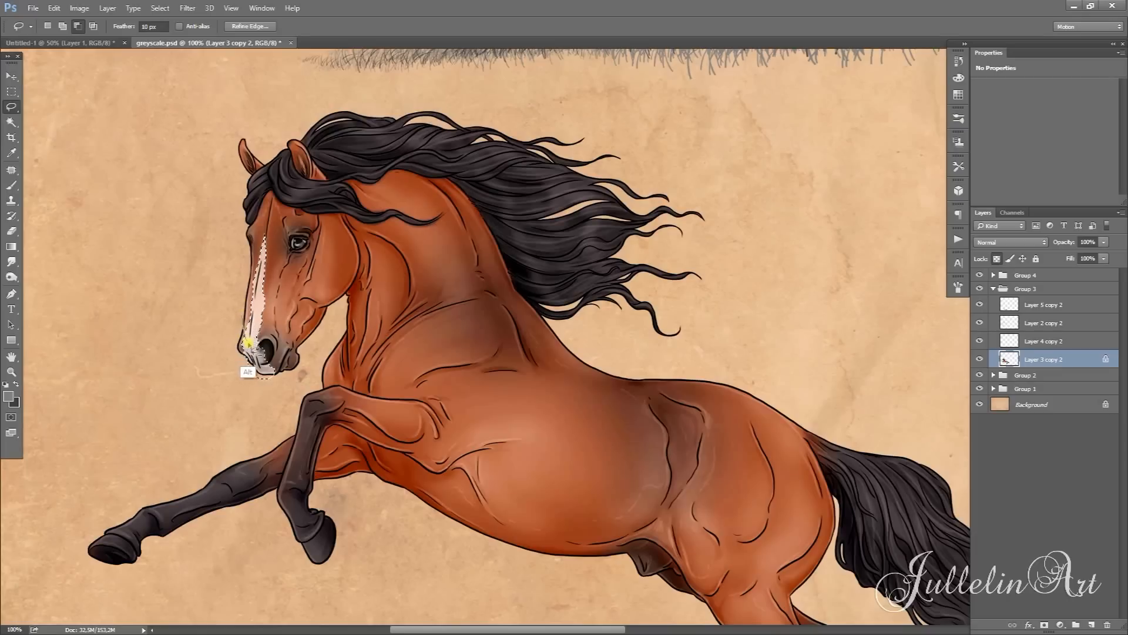
pyautogui.moveTo(276, 228)
pyautogui.mouseDown()
pyautogui.moveTo(250, 231)
pyautogui.moveTo(243, 336)
pyautogui.mouseUp()
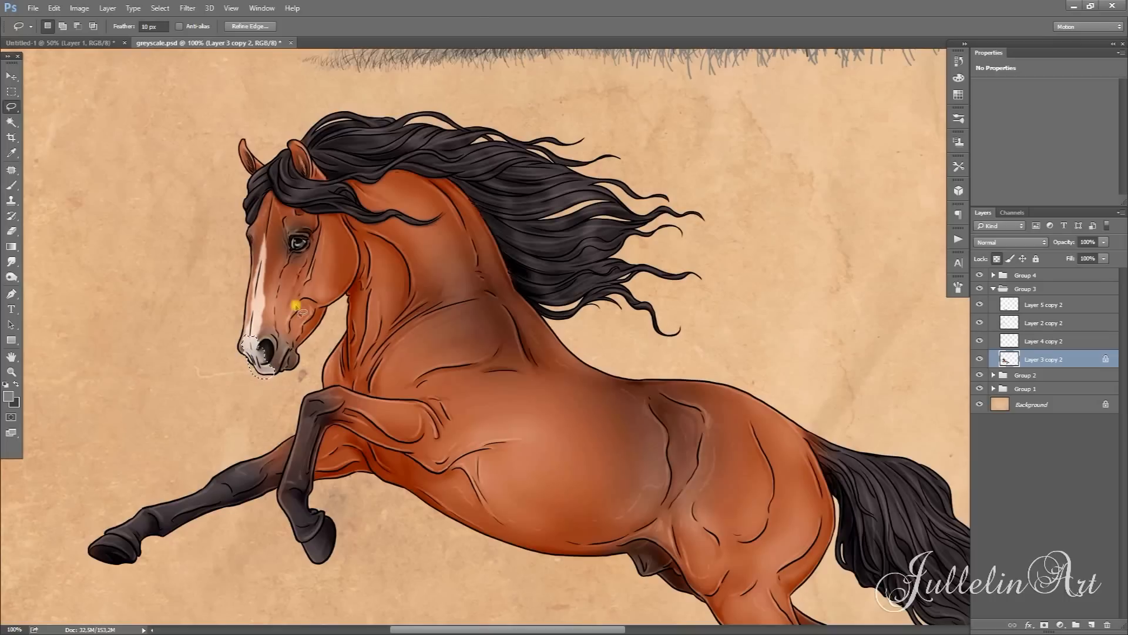
# - Tint the selected muzzle pink with Color Balance, setting the midtones' Cyan–Red level to +100, and deselect
pyautogui.hotkey('ctrl', 'b')
pyautogui.moveTo(768, 137); pyautogui.dragTo(829, 136)
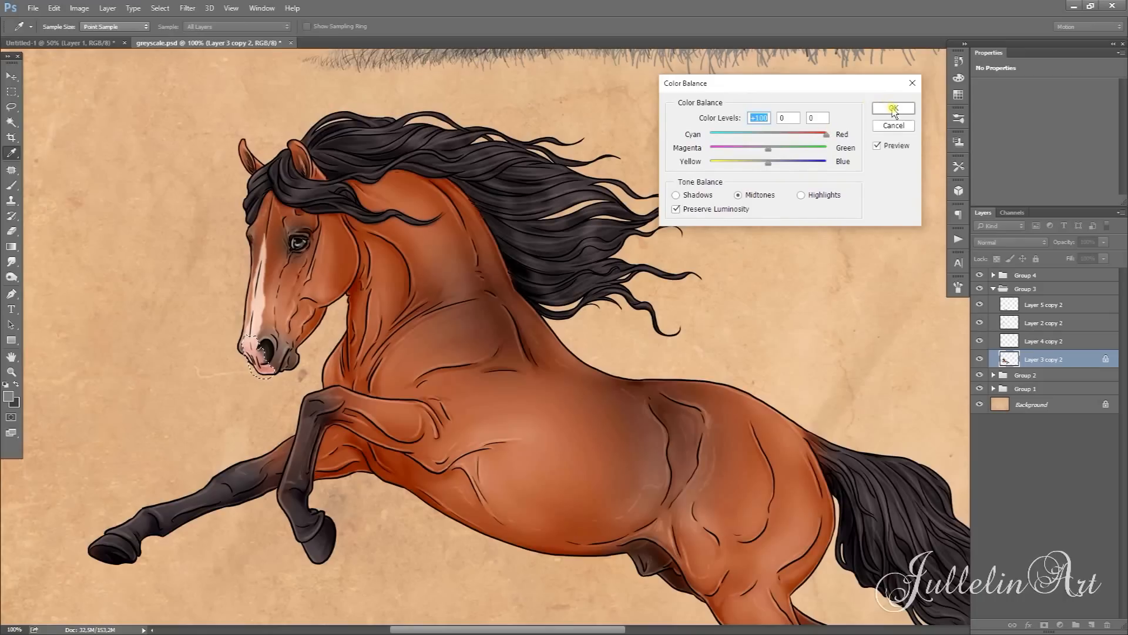
pyautogui.click(893, 109)
pyautogui.hotkey('ctrl', 'd')
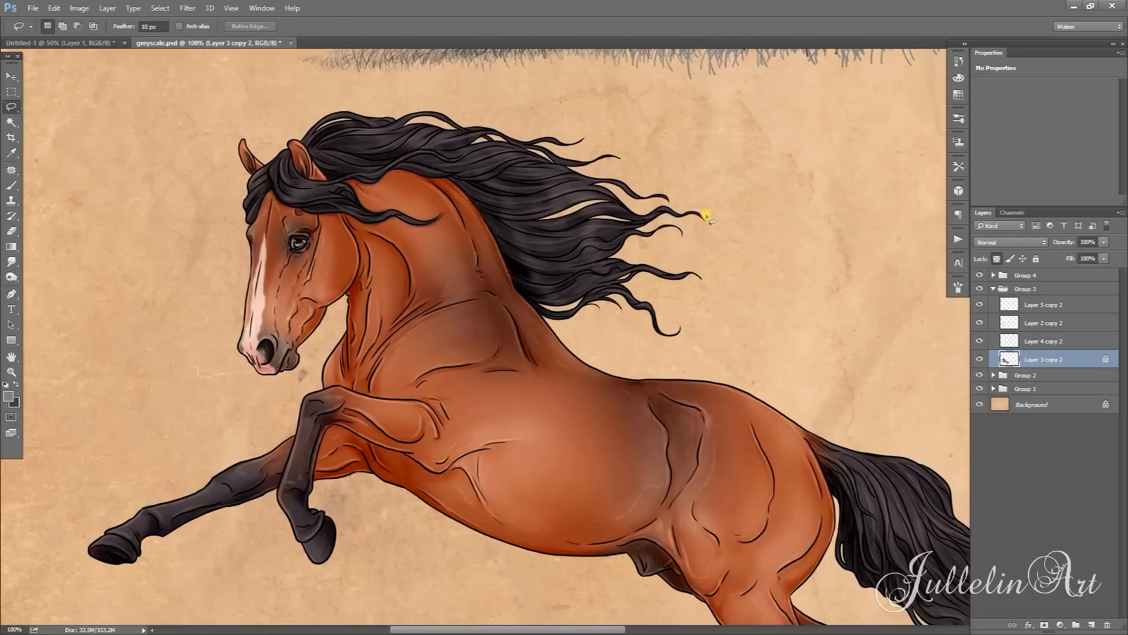
# - Set the lasso feather to 1 px and select an irregular patch over the chestnut horse's face and muzzle, excluding the area above the eye
pyautogui.moveTo(813, 479); pyautogui.dragTo(741, 430)
pyautogui.moveTo(813, 443); pyautogui.dragTo(743, 384)
pyautogui.moveTo(660, 305); pyautogui.dragTo(652, 361)
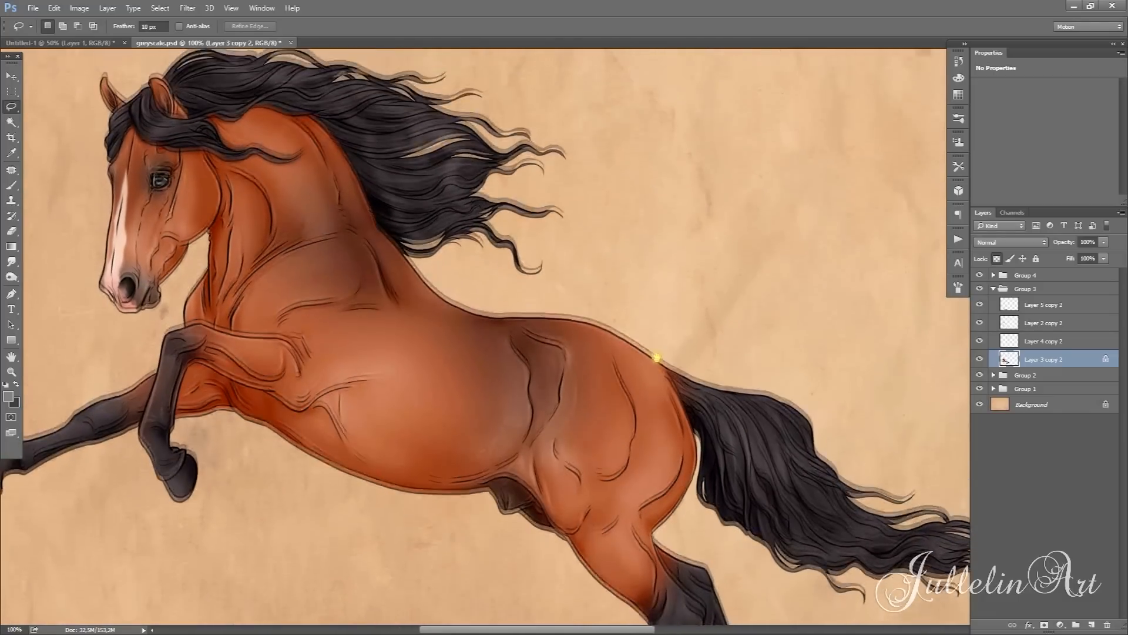
pyautogui.moveTo(796, 395)
pyautogui.mouseDown()
pyautogui.moveTo(737, 365)
pyautogui.moveTo(802, 396)
pyautogui.mouseUp()
pyautogui.moveTo(638, 400); pyautogui.dragTo(692, 408)
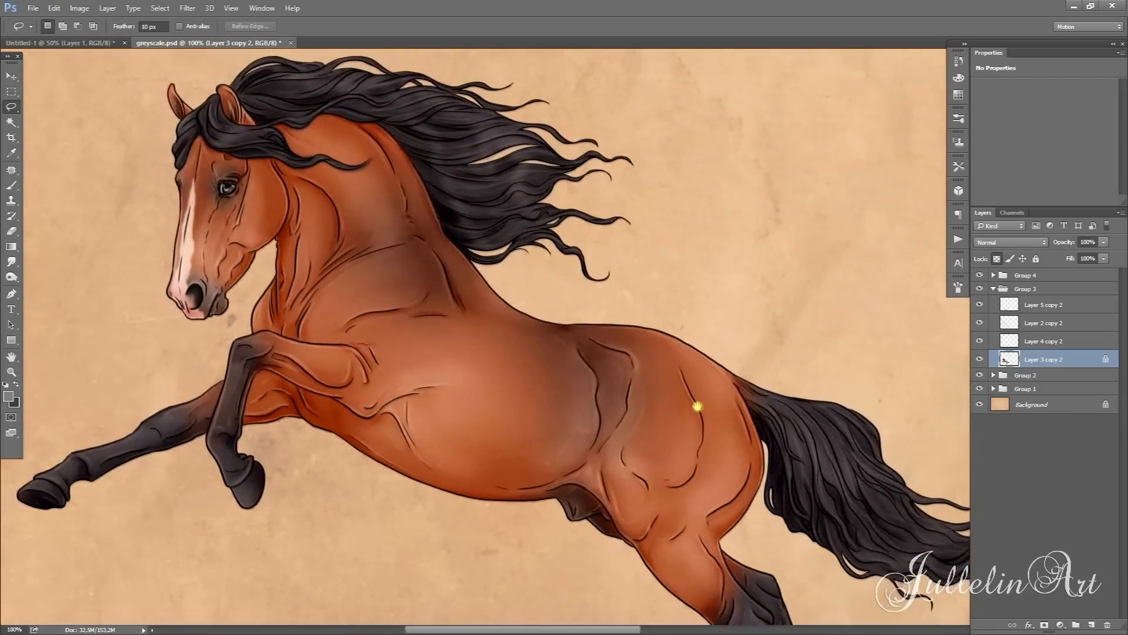
pyautogui.moveTo(782, 399); pyautogui.dragTo(252, 277)
pyautogui.moveTo(893, 303); pyautogui.dragTo(530, 519)
pyautogui.press('Return')
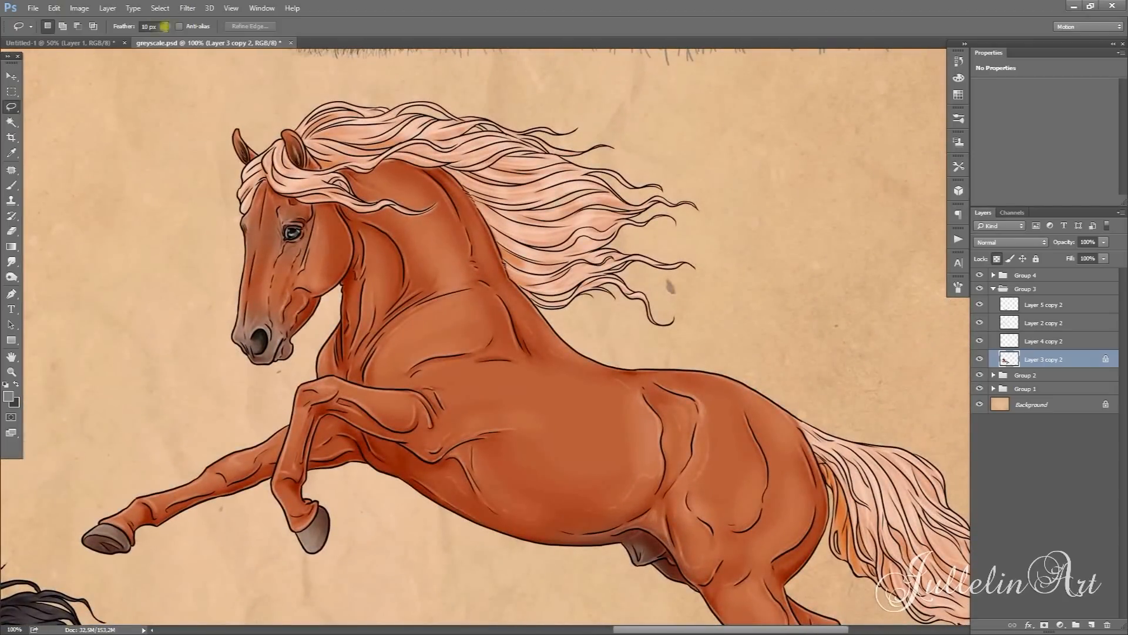
pyautogui.write('1')
pyautogui.press('Return')
pyautogui.moveTo(308, 205)
pyautogui.mouseDown()
pyautogui.moveTo(317, 269)
pyautogui.moveTo(288, 315)
pyautogui.moveTo(306, 300)
pyautogui.moveTo(319, 313)
pyautogui.moveTo(297, 365)
pyautogui.moveTo(267, 382)
pyautogui.moveTo(238, 363)
pyautogui.moveTo(234, 298)
pyautogui.moveTo(265, 273)
pyautogui.moveTo(267, 238)
pyautogui.moveTo(250, 220)
pyautogui.moveTo(262, 193)
pyautogui.moveTo(269, 183)
pyautogui.moveTo(314, 212)
pyautogui.mouseUp()
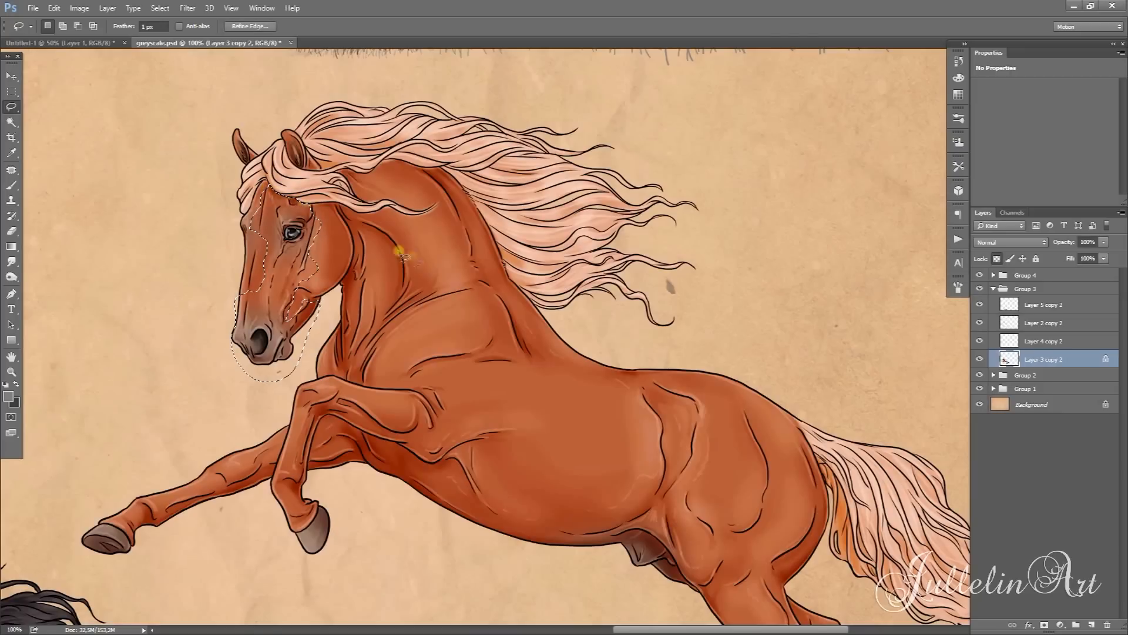
pyautogui.press('alt')
pyautogui.moveTo(279, 209)
pyautogui.mouseDown()
pyautogui.moveTo(284, 237)
pyautogui.moveTo(304, 222)
pyautogui.moveTo(281, 208)
pyautogui.mouseUp()
# - Add a jagged patch across the chestnut horse's belly, flank and upper hind legs to the selection
pyautogui.press('shift')
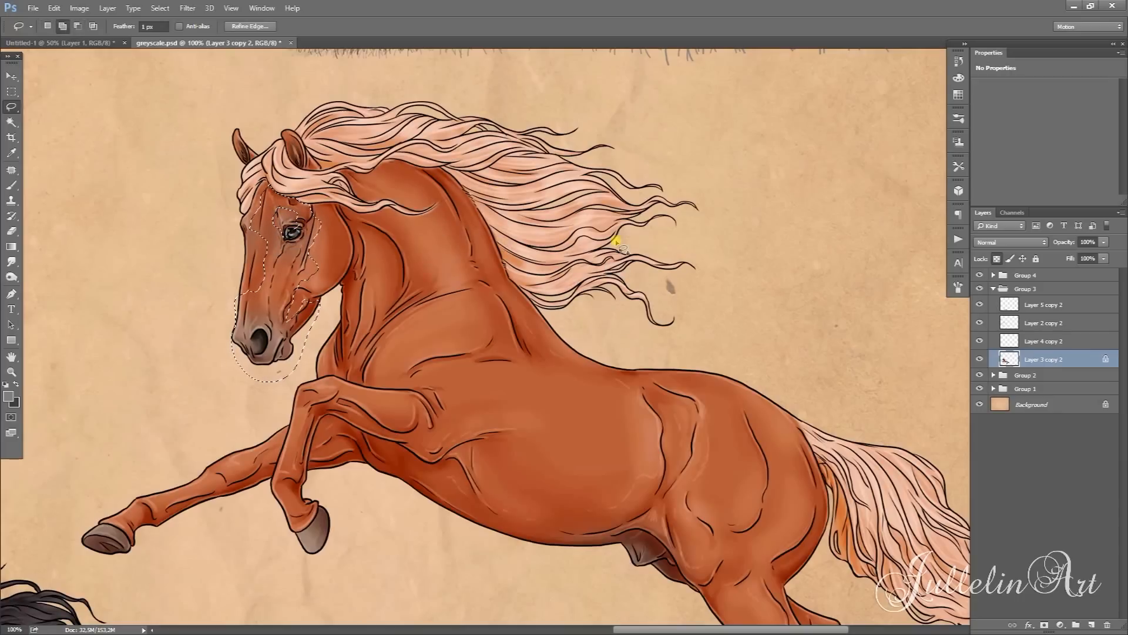
pyautogui.moveTo(708, 409); pyautogui.dragTo(677, 350)
pyautogui.moveTo(423, 444)
pyautogui.mouseDown()
pyautogui.moveTo(431, 451)
pyautogui.moveTo(409, 442)
pyautogui.moveTo(436, 450)
pyautogui.moveTo(478, 433)
pyautogui.moveTo(510, 461)
pyautogui.moveTo(533, 440)
pyautogui.moveTo(535, 395)
pyautogui.moveTo(567, 395)
pyautogui.moveTo(573, 442)
pyautogui.moveTo(617, 390)
pyautogui.moveTo(557, 315)
pyautogui.moveTo(673, 367)
pyautogui.moveTo(679, 514)
pyautogui.moveTo(707, 517)
pyautogui.moveTo(720, 547)
pyautogui.moveTo(749, 536)
pyautogui.moveTo(779, 582)
pyautogui.moveTo(790, 555)
pyautogui.moveTo(826, 581)
pyautogui.moveTo(483, 558)
pyautogui.moveTo(429, 485)
pyautogui.mouseUp()
pyautogui.moveTo(841, 436); pyautogui.dragTo(690, 260)
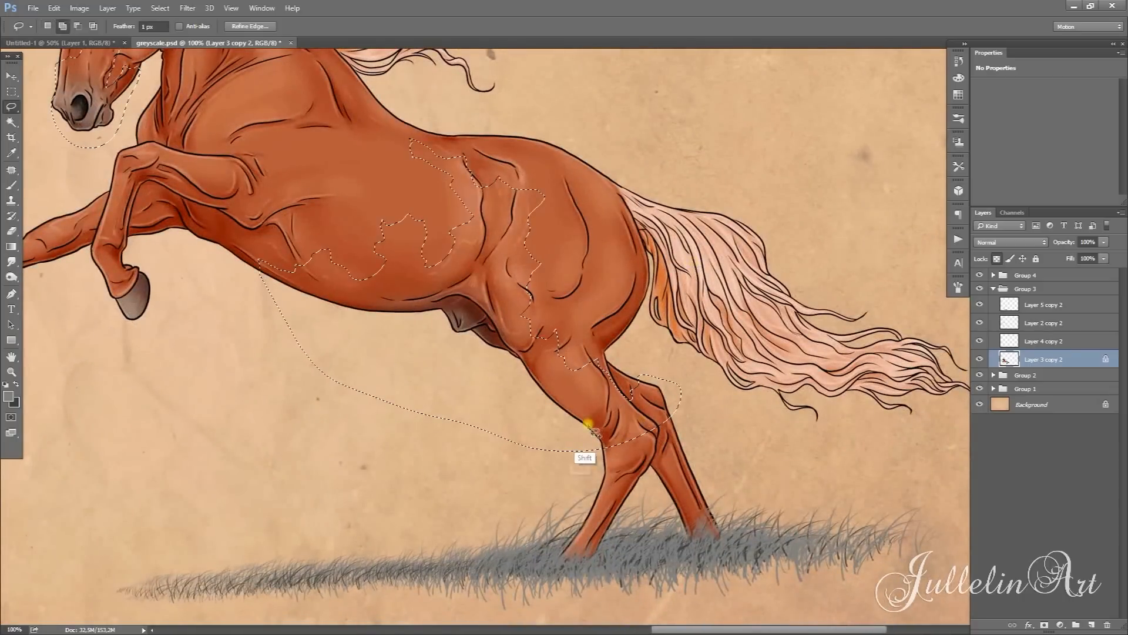
pyautogui.hotkey('ctrl', 'd')
# - Add the lower hind legs and both lower front legs above the hooves to the chestnut horse's marking selection
pyautogui.moveTo(588, 184); pyautogui.dragTo(715, 337)
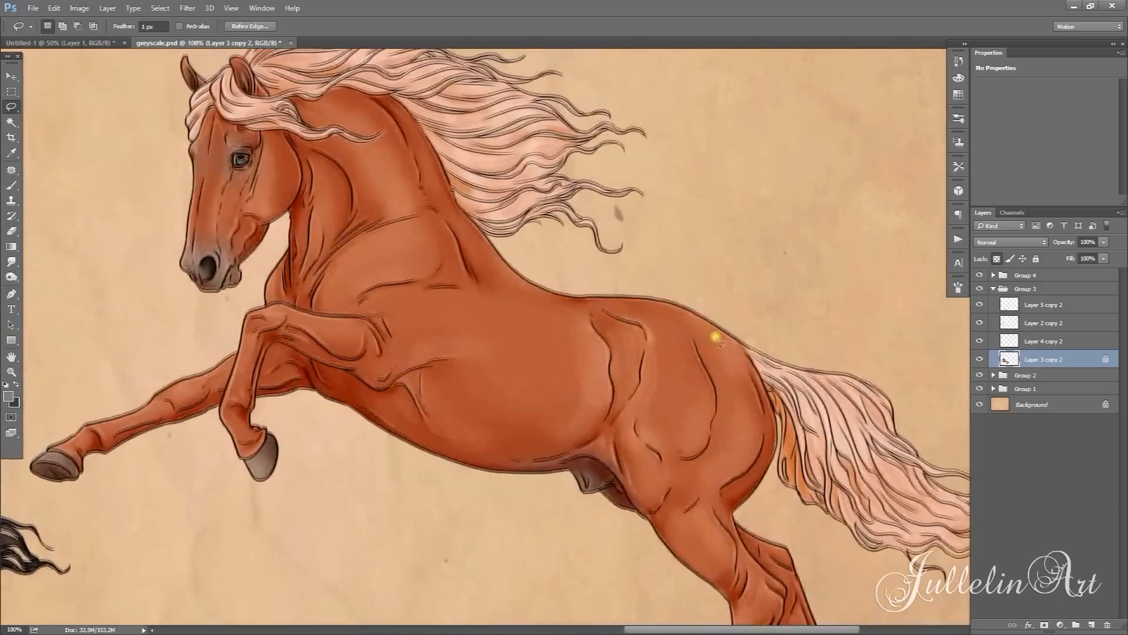
pyautogui.click(11, 372)
pyautogui.keyDown('alt'); pyautogui.click(391, 300); pyautogui.keyUp('alt')
pyautogui.click(12, 107)
pyautogui.moveTo(189, 387)
pyautogui.mouseDown()
pyautogui.moveTo(209, 406)
pyautogui.moveTo(188, 417)
pyautogui.moveTo(159, 400)
pyautogui.moveTo(189, 371)
pyautogui.mouseUp()
pyautogui.moveTo(309, 382)
pyautogui.mouseDown()
pyautogui.moveTo(287, 409)
pyautogui.moveTo(279, 381)
pyautogui.moveTo(314, 377)
pyautogui.mouseUp()
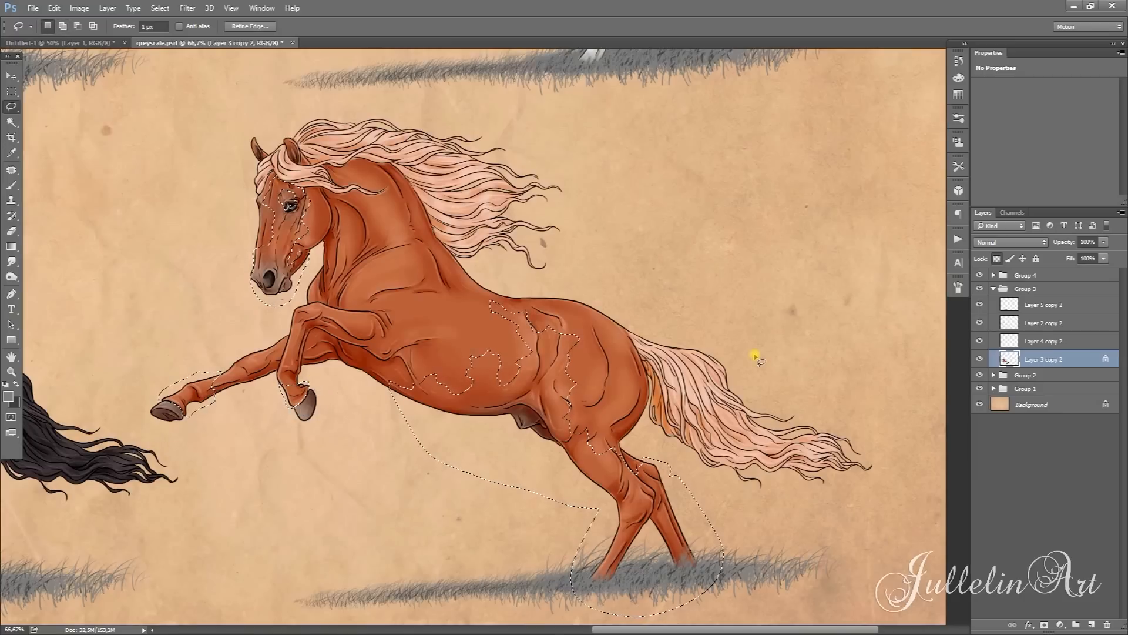
# - Make Layer 3 copy in Group 4, the chestnut horse's colour layer, the active layer
pyautogui.hotkey('ctrl', 'j')
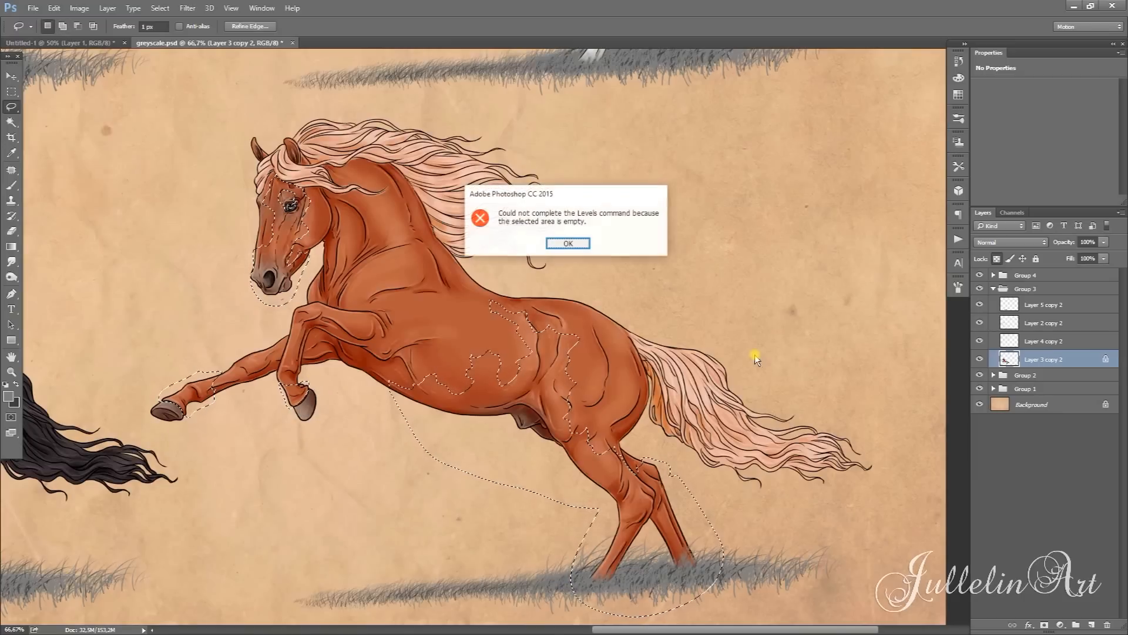
pyautogui.click(575, 242)
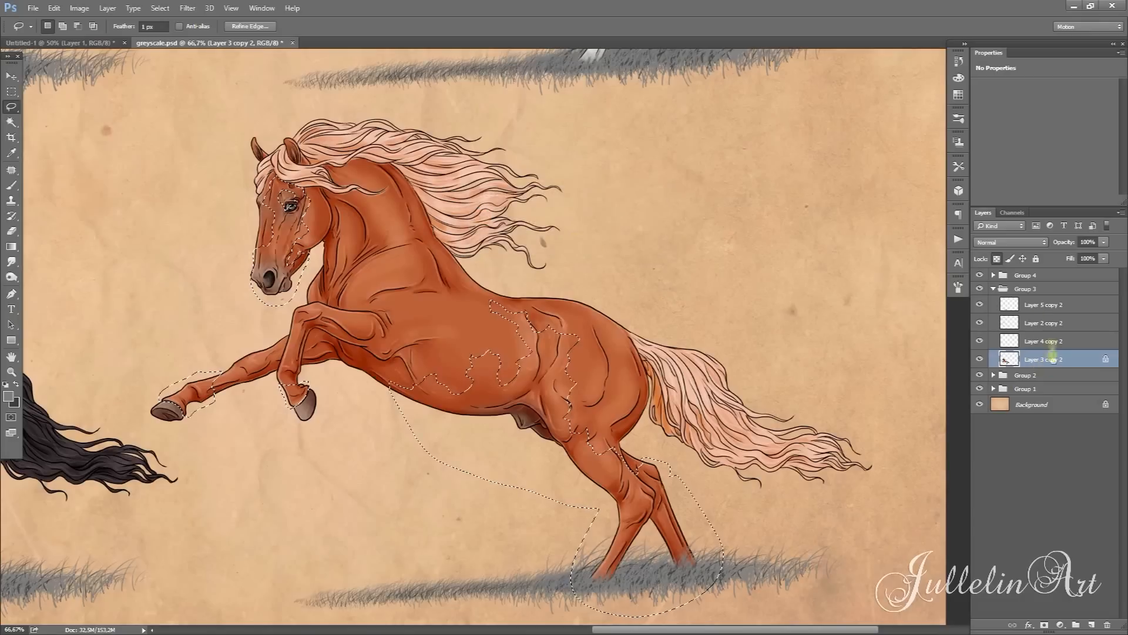
pyautogui.click(993, 288)
pyautogui.click(993, 275)
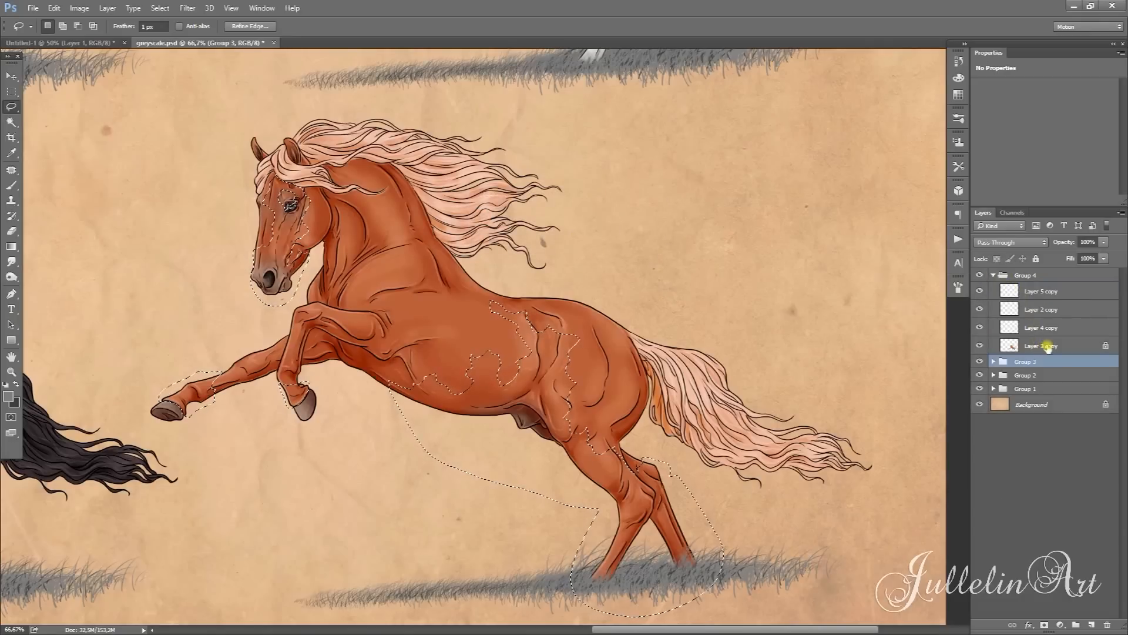
pyautogui.click(1046, 345)
# - Whiten the selected face, belly and leg patches with Levels, raising the midtones to about 3.66
pyautogui.hotkey('ctrl', 'l')
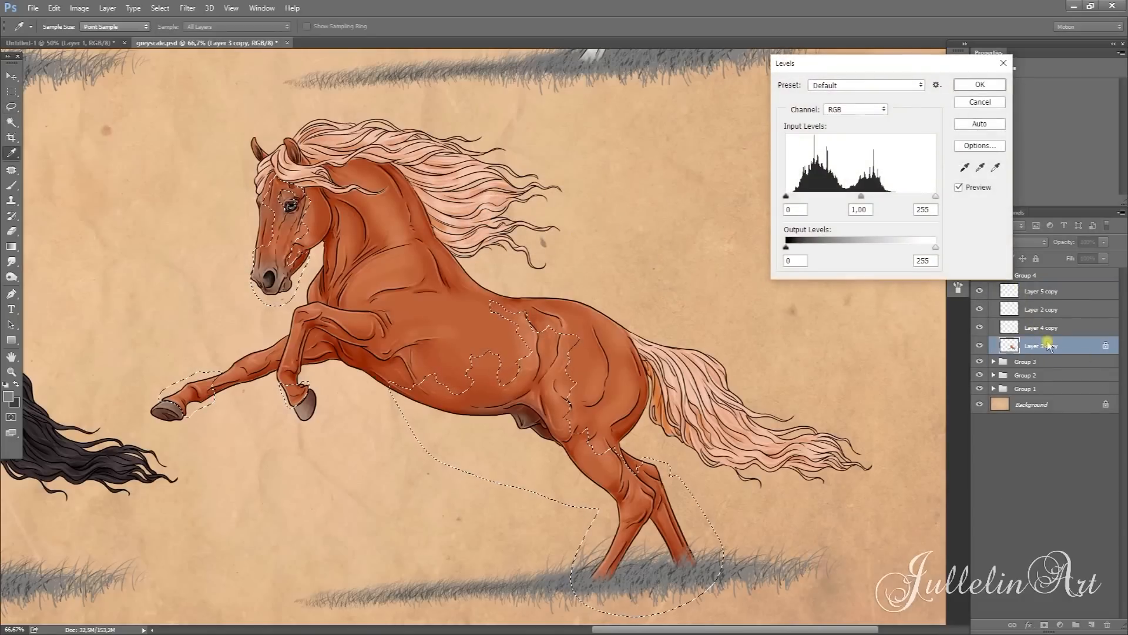
pyautogui.moveTo(861, 197); pyautogui.dragTo(804, 231)
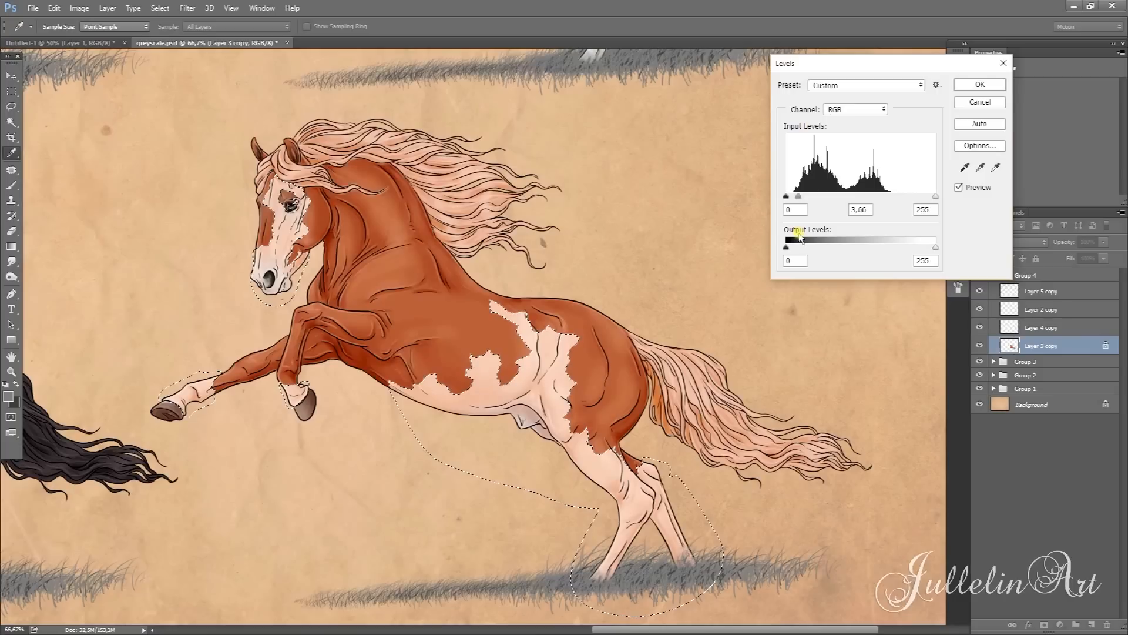
pyautogui.moveTo(801, 234); pyautogui.dragTo(801, 233)
pyautogui.click(979, 84)
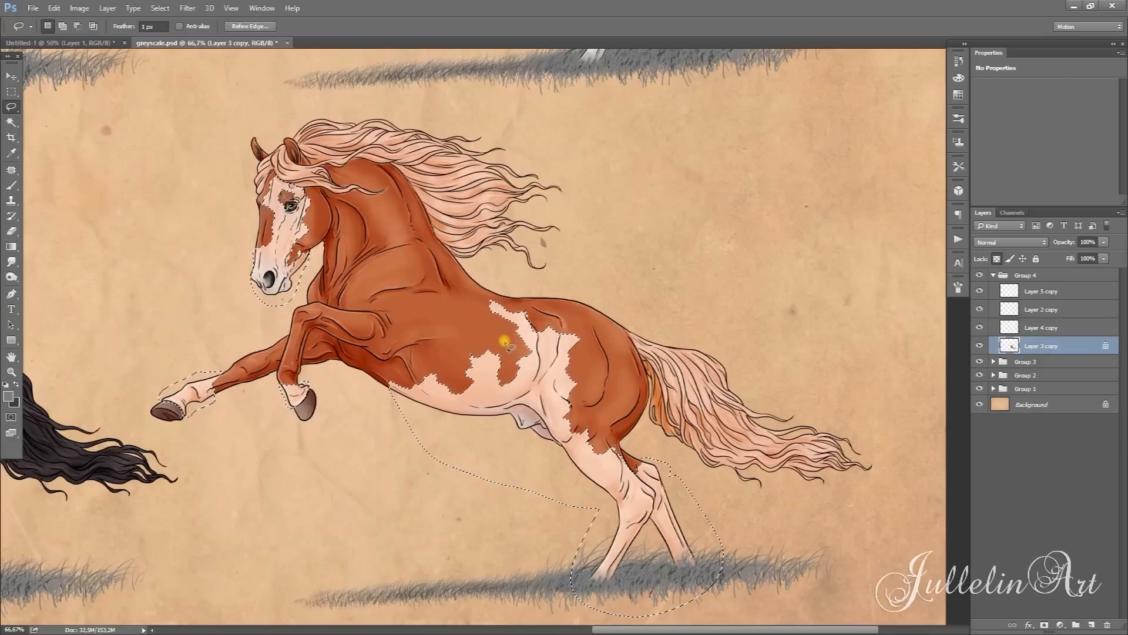
# - Desaturate the whitened patches with Hue/Saturation, setting Saturation to -49
pyautogui.hotkey('ctrl', 'u')
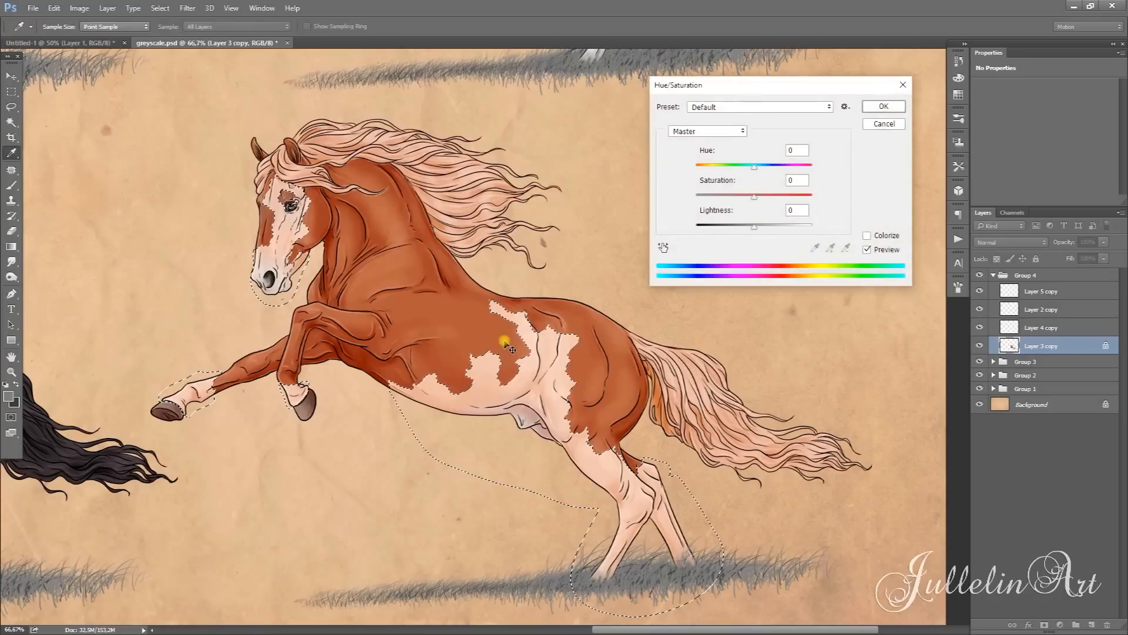
pyautogui.moveTo(755, 197); pyautogui.dragTo(726, 206)
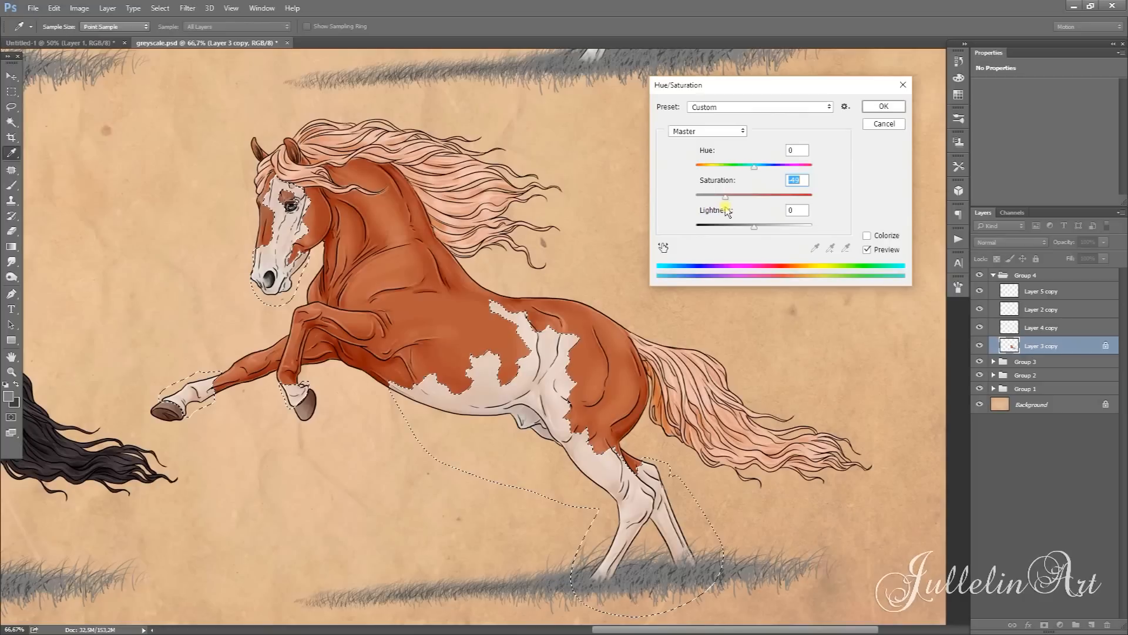
pyautogui.click(885, 107)
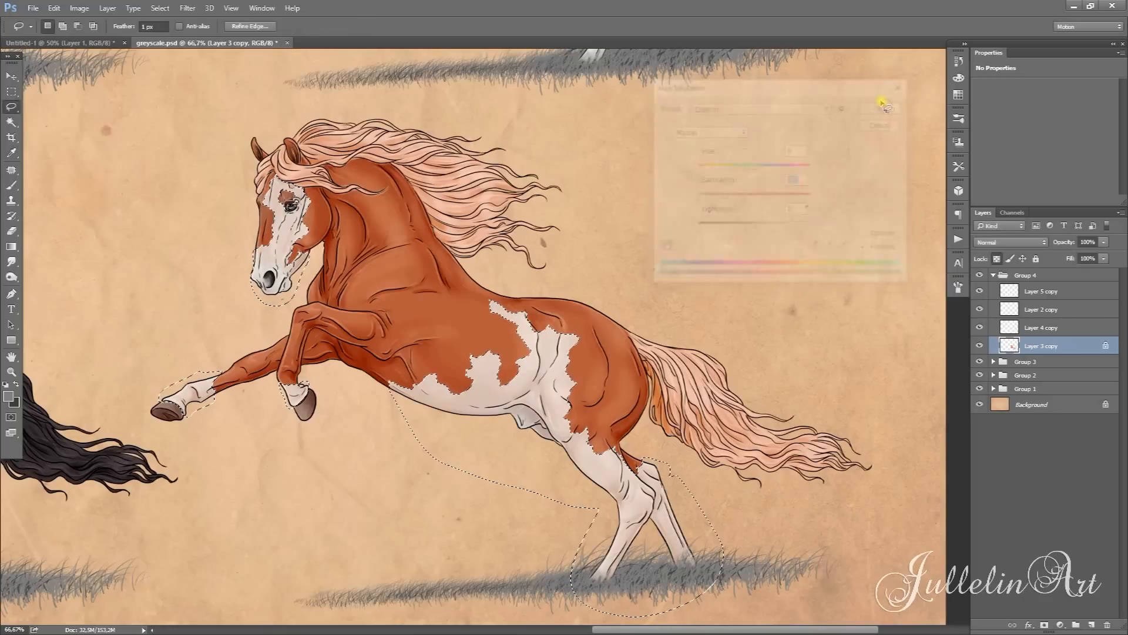
# - Set the lasso feather to 11 px and subtract the body, hind-leg and front-leg patches, keeping only the face selected
pyautogui.click(147, 26)
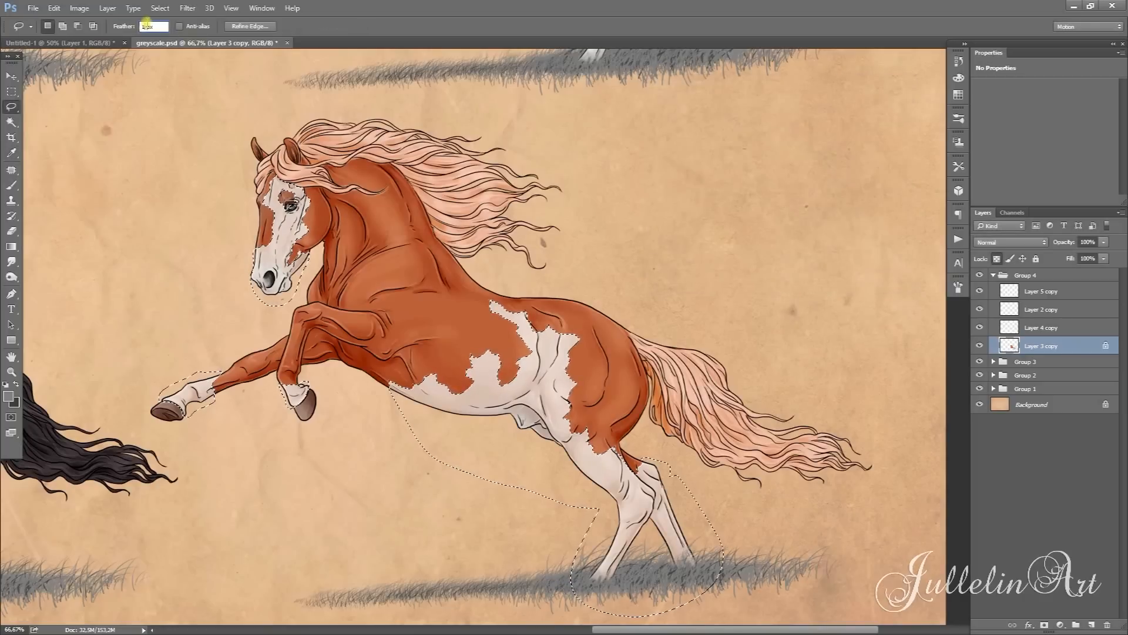
pyautogui.press('BackSpace')
pyautogui.write('1')
pyautogui.press('Return')
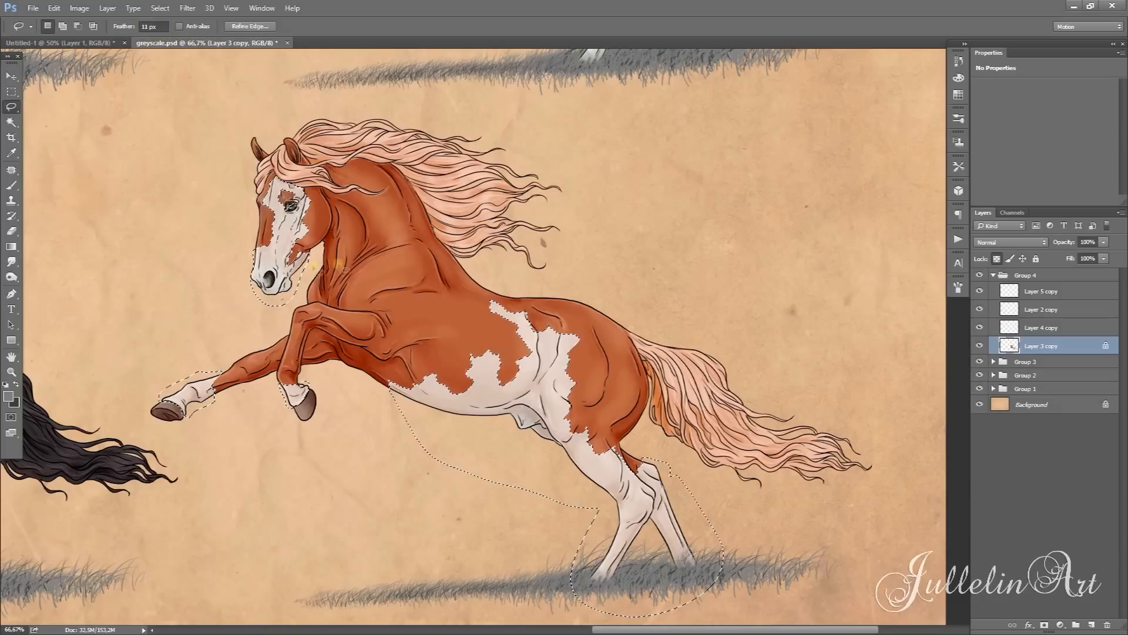
pyautogui.press('alt')
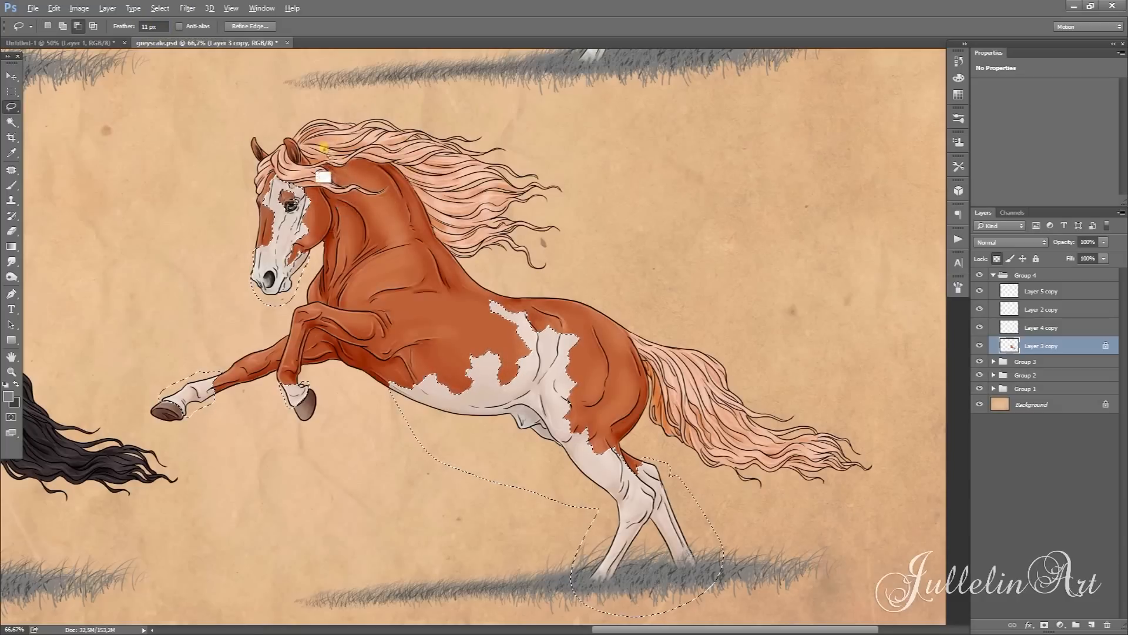
pyautogui.moveTo(521, 261)
pyautogui.mouseDown()
pyautogui.moveTo(441, 294)
pyautogui.moveTo(354, 386)
pyautogui.moveTo(395, 505)
pyautogui.moveTo(509, 549)
pyautogui.moveTo(538, 598)
pyautogui.moveTo(607, 622)
pyautogui.moveTo(681, 617)
pyautogui.moveTo(756, 592)
pyautogui.moveTo(811, 545)
pyautogui.moveTo(834, 505)
pyautogui.moveTo(827, 396)
pyautogui.moveTo(688, 287)
pyautogui.moveTo(536, 268)
pyautogui.mouseUp()
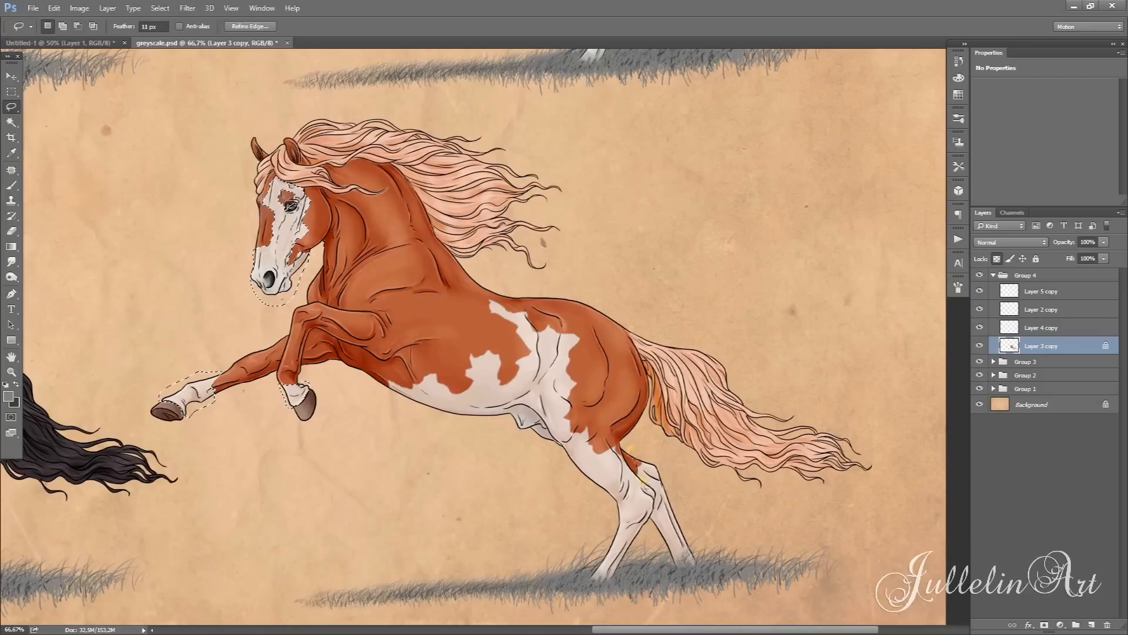
pyautogui.moveTo(316, 363)
pyautogui.mouseDown()
pyautogui.moveTo(212, 469)
pyautogui.moveTo(317, 356)
pyautogui.mouseUp()
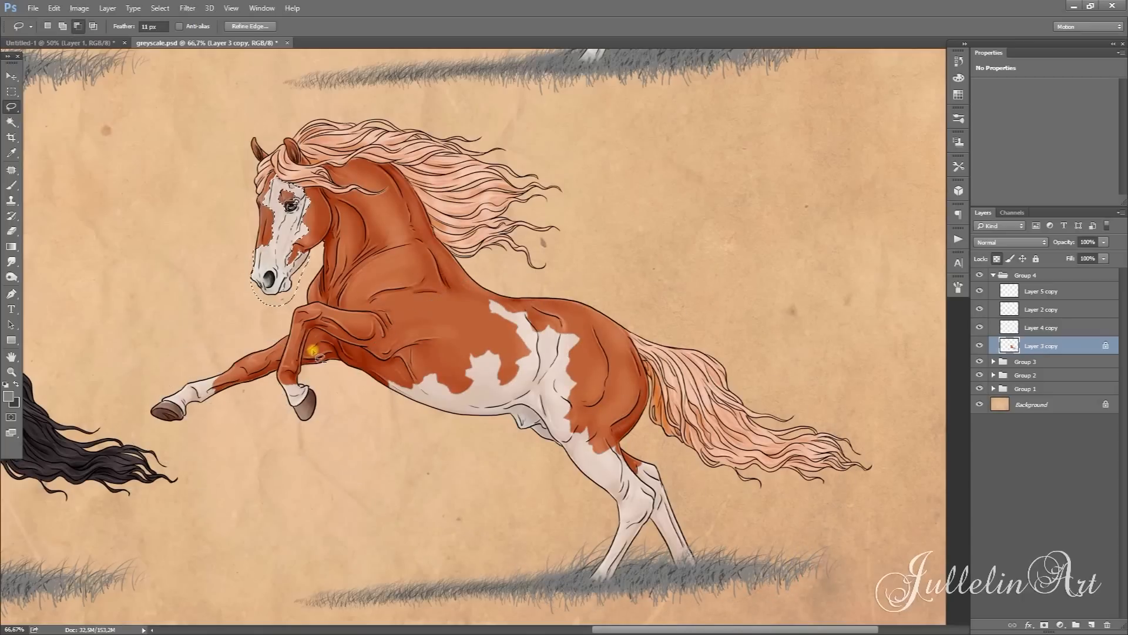
# - Reduce the face selection to the muzzle and eye area, and add the lower belly and sheath to it
pyautogui.moveTo(298, 192)
pyautogui.mouseDown()
pyautogui.moveTo(279, 238)
pyautogui.moveTo(286, 275)
pyautogui.mouseUp()
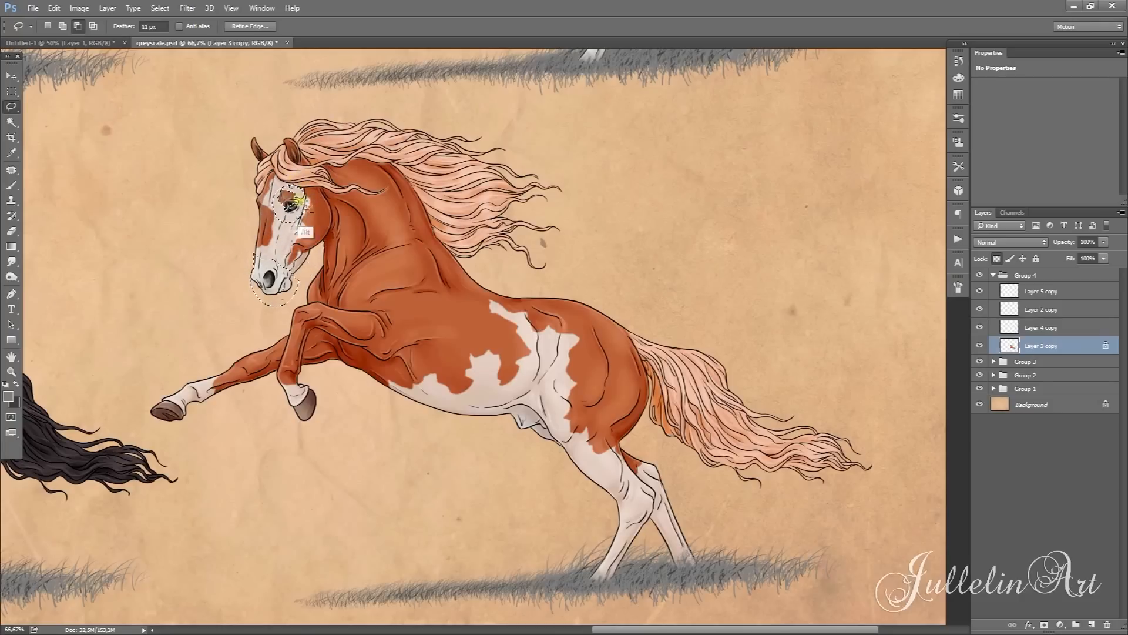
pyautogui.moveTo(277, 236)
pyautogui.mouseDown()
pyautogui.moveTo(308, 147)
pyautogui.moveTo(295, 181)
pyautogui.moveTo(317, 183)
pyautogui.mouseUp()
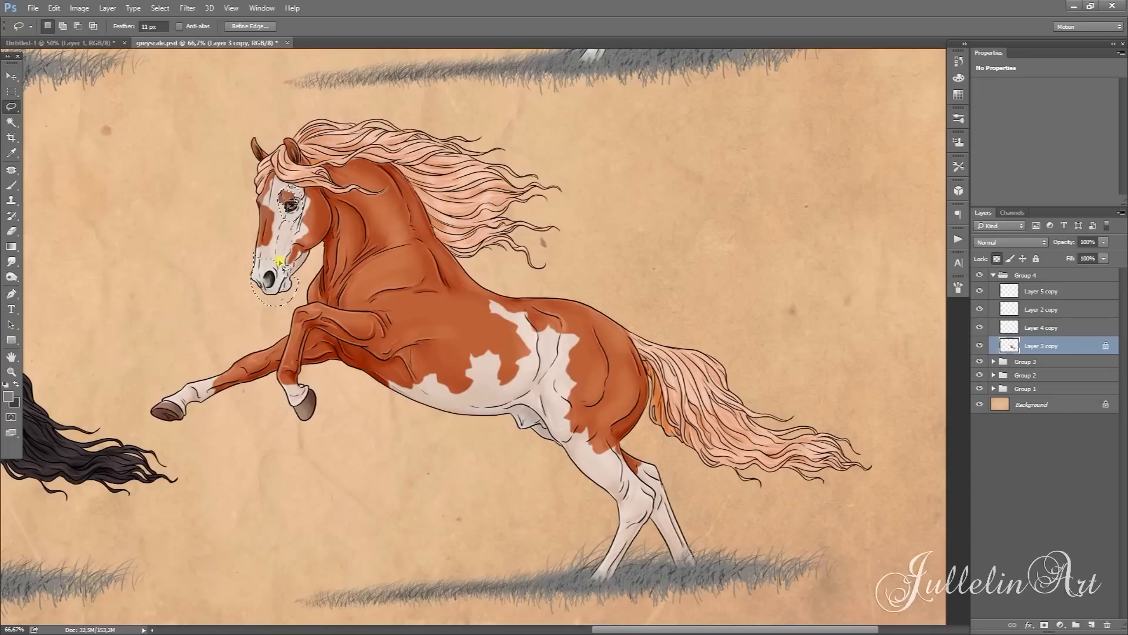
pyautogui.press('shift')
pyautogui.moveTo(554, 441)
pyautogui.mouseDown()
pyautogui.moveTo(510, 410)
pyautogui.moveTo(438, 414)
pyautogui.moveTo(516, 445)
pyautogui.moveTo(552, 452)
pyautogui.moveTo(578, 439)
pyautogui.mouseUp()
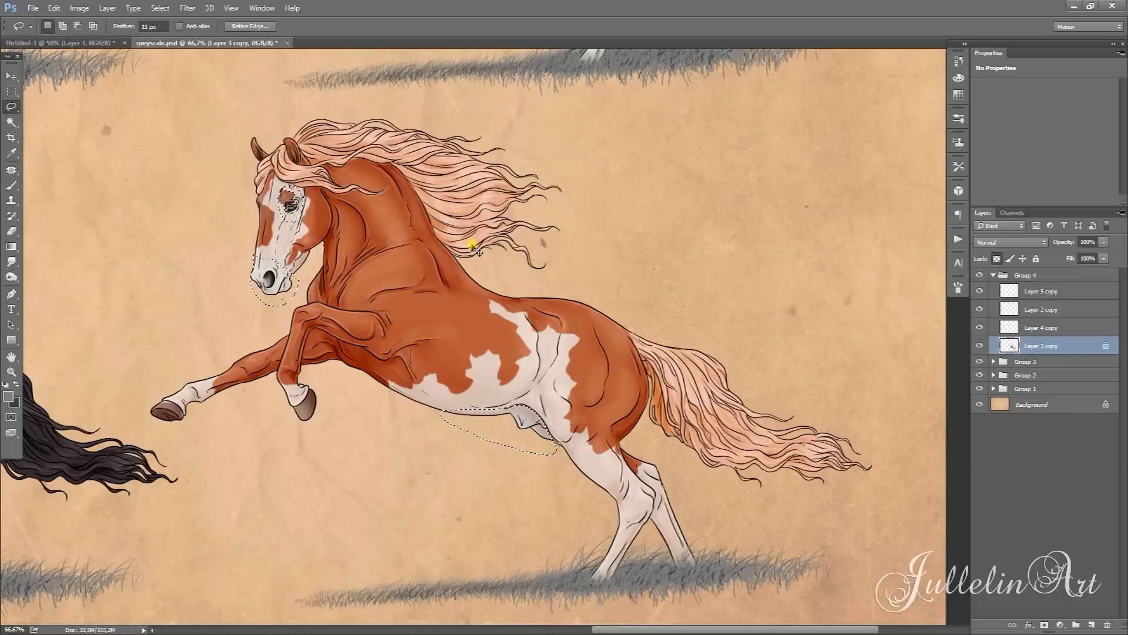
# - Tint the selected muzzle, eye area and sheath pink with Color Balance, shifting the midtones strongly toward red and slightly toward yellow, and deselect
pyautogui.hotkey('ctrl', 'b')
pyautogui.moveTo(770, 139); pyautogui.dragTo(816, 139)
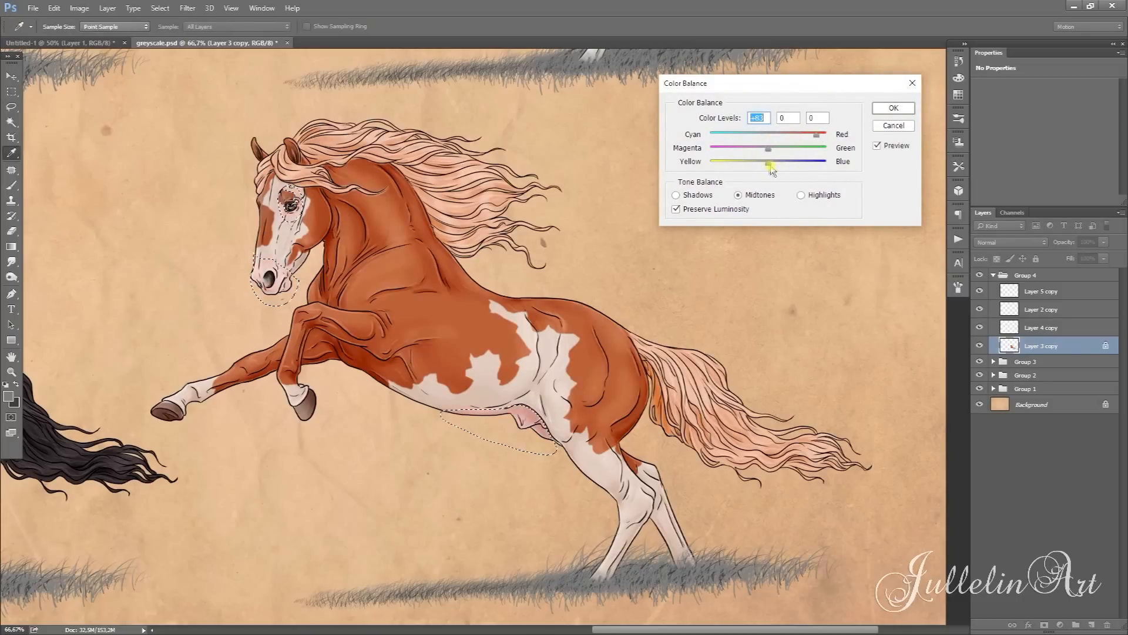
pyautogui.moveTo(768, 166)
pyautogui.mouseDown()
pyautogui.moveTo(745, 180)
pyautogui.moveTo(755, 181)
pyautogui.mouseUp()
pyautogui.moveTo(819, 138); pyautogui.dragTo(820, 138)
pyautogui.click(893, 108)
pyautogui.press('l')
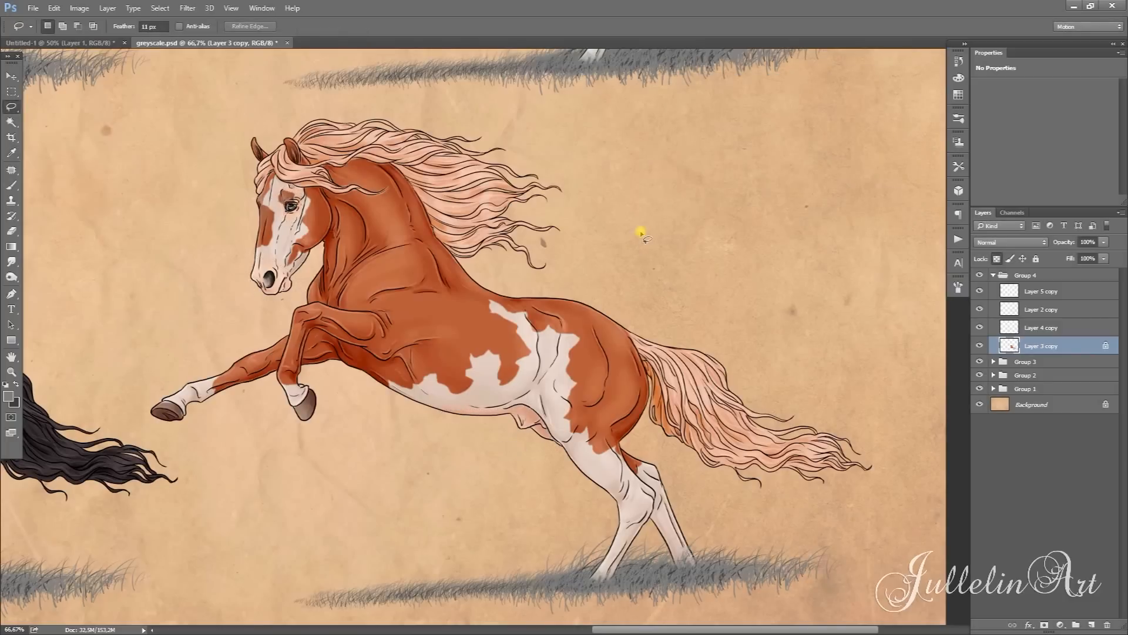
# - Examine the finished pinto markings and compare all four coloured horses in the whole picture
pyautogui.moveTo(640, 231); pyautogui.dragTo(750, 262)
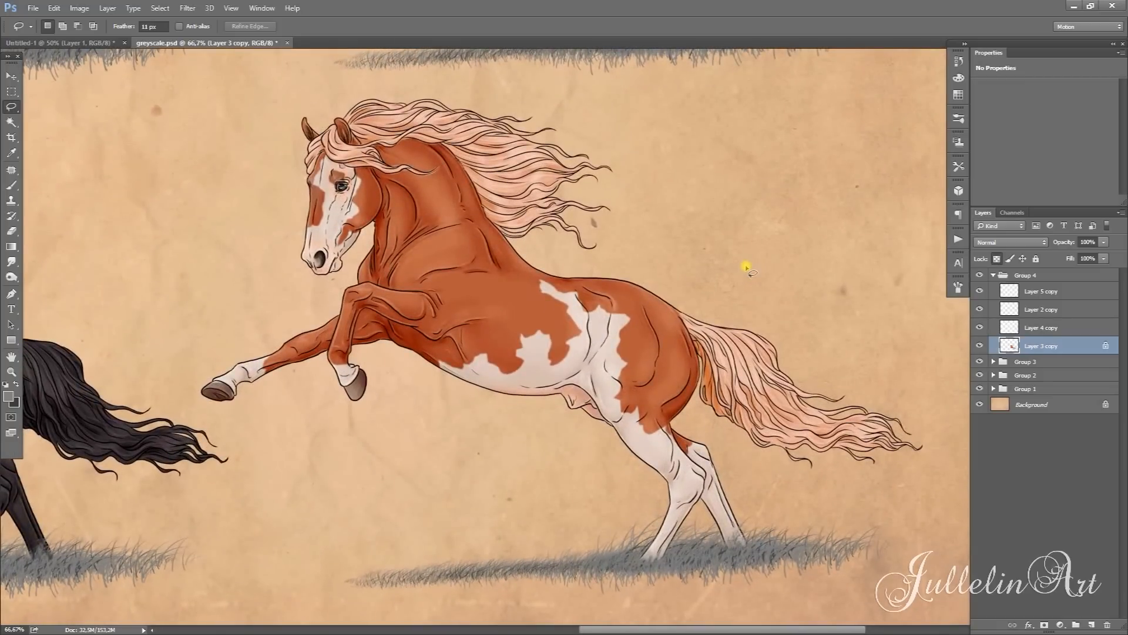
pyautogui.keyDown('alt'); pyautogui.click(872, 392); pyautogui.keyUp('alt')
pyautogui.keyDown('alt'); pyautogui.click(872, 392); pyautogui.keyUp('alt')
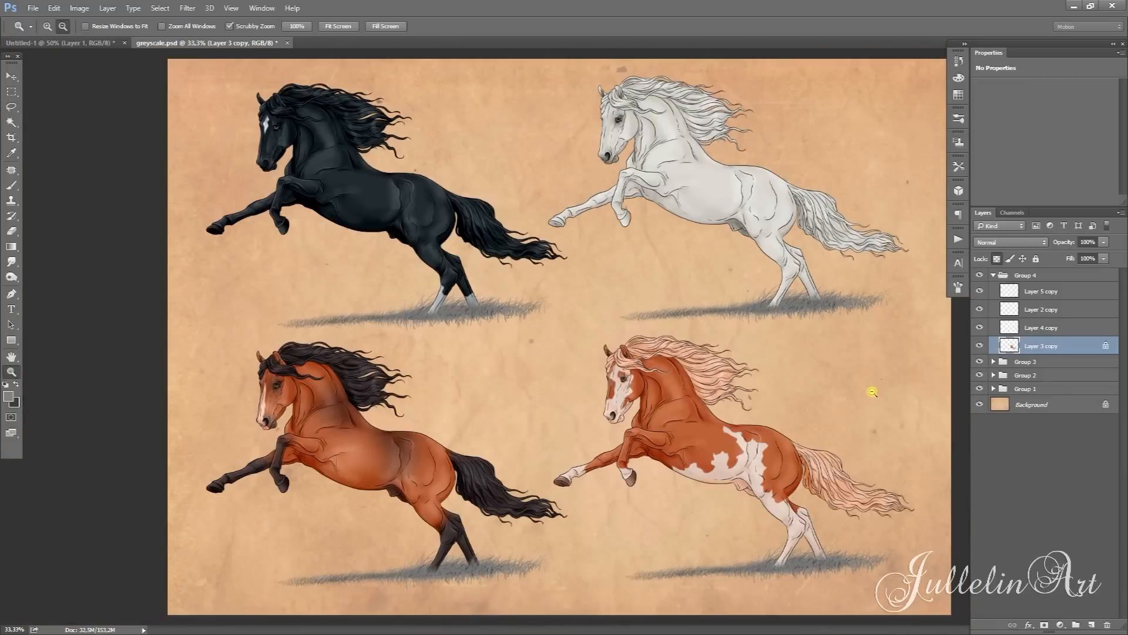